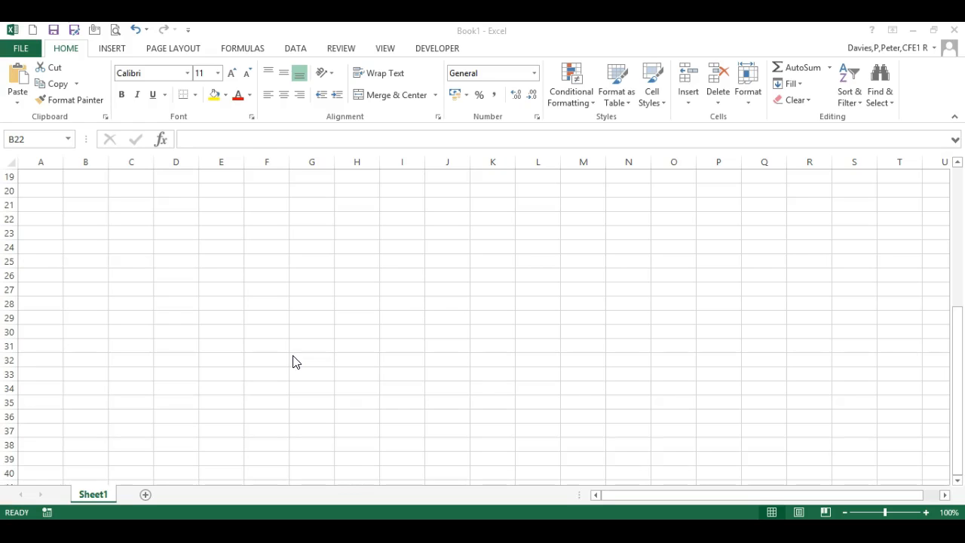
# - Enter the table headers Heading in cell B4 and Value in cell C4, beside the example waterfall chart picture
pyautogui.click(307, 313)
pyautogui.scroll(6, 319, 314)
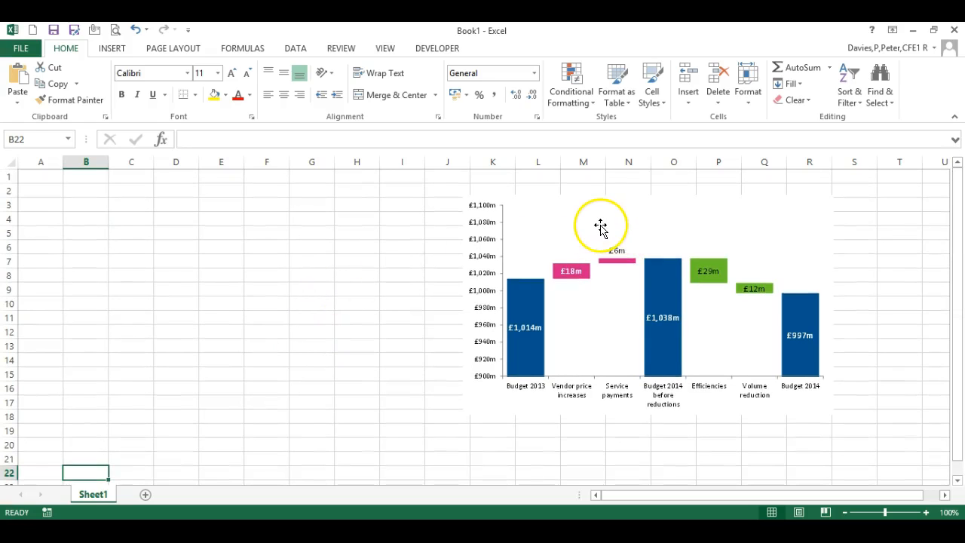
pyautogui.click(566, 221)
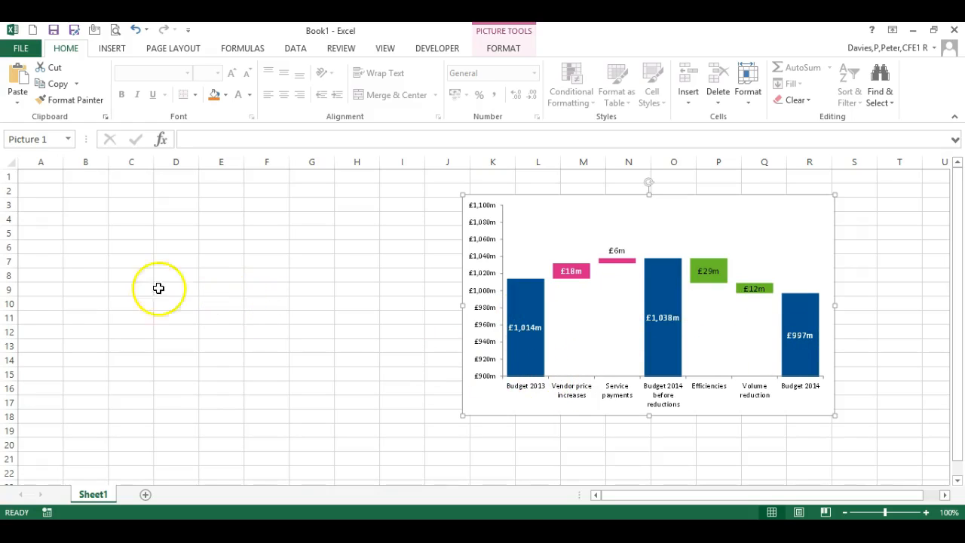
pyautogui.click(56, 237)
pyautogui.click(86, 216)
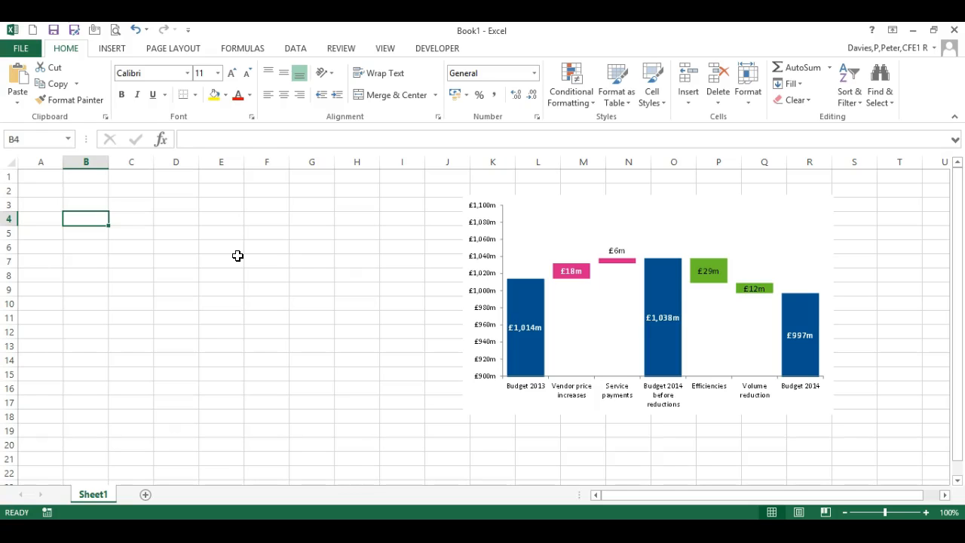
pyautogui.write('Heading')
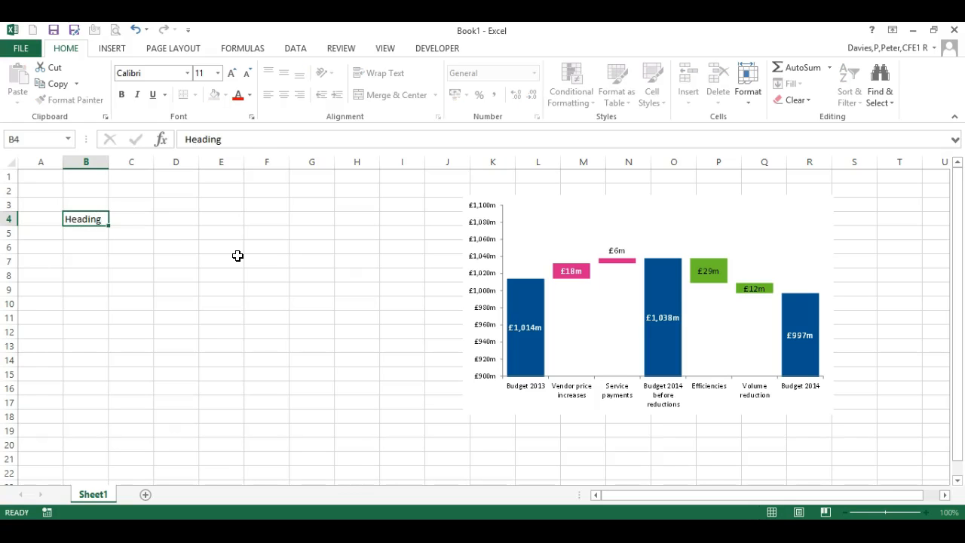
pyautogui.press('Tab')
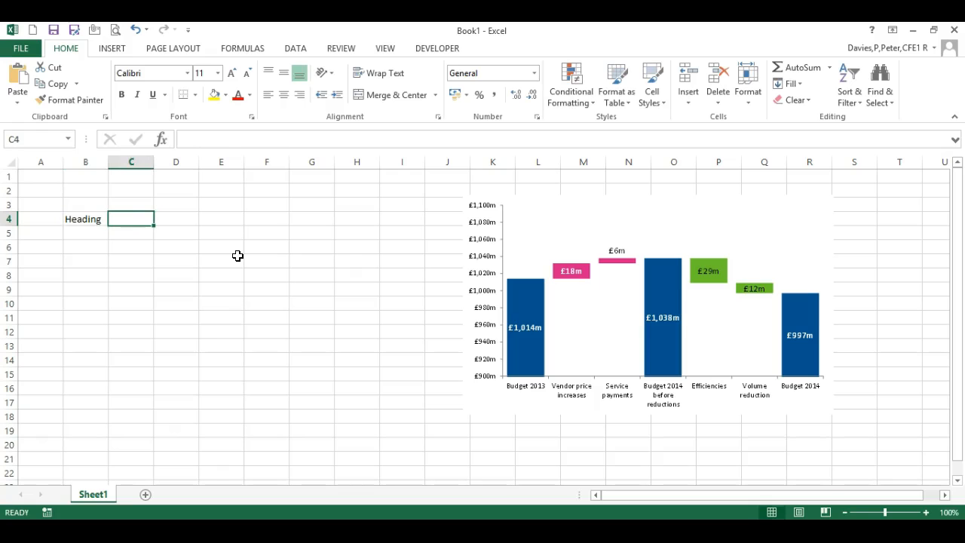
pyautogui.write('Value')
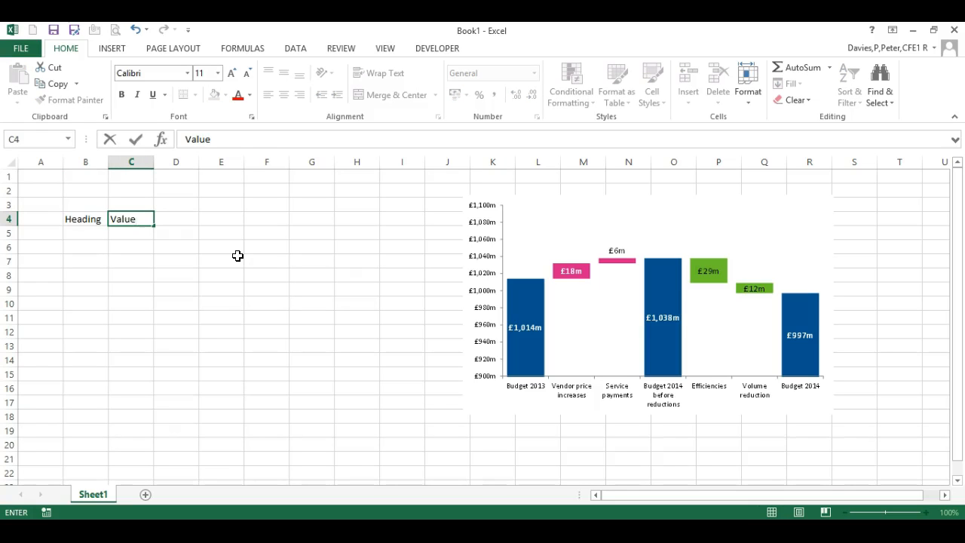
pyautogui.press('Return')
pyautogui.press('Left')
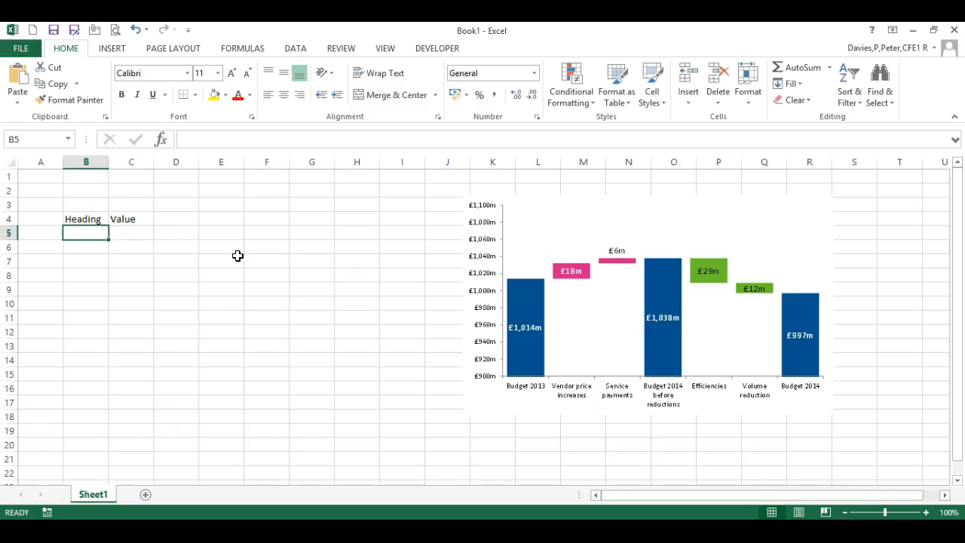
# - Enter the row labels Budget 2013, Vendor price increases and Service Payments in cells B5 to B7
pyautogui.write('Budget 2013')
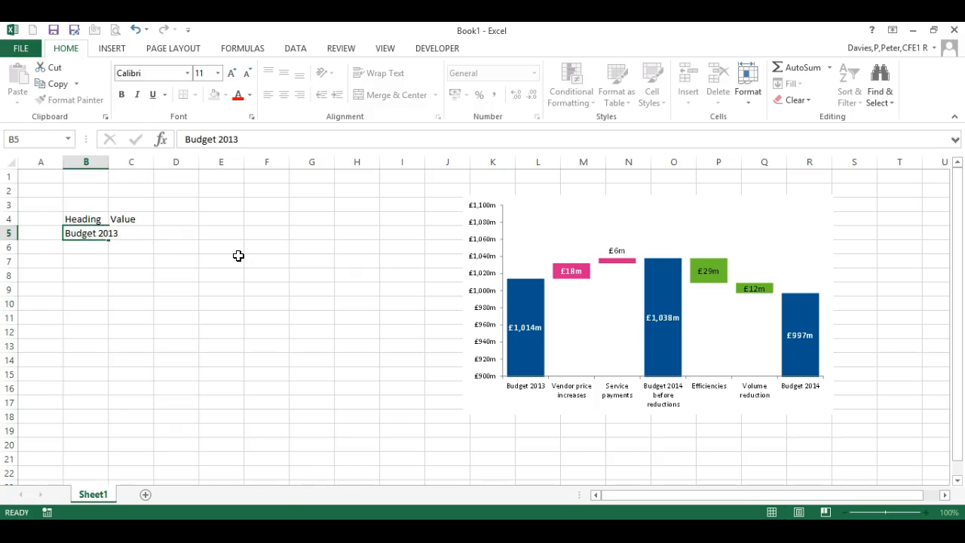
pyautogui.press('Return')
pyautogui.write('Wen')
pyautogui.press('BackSpace')
pyautogui.press('BackSpace')
pyautogui.write('Vendor price incc')
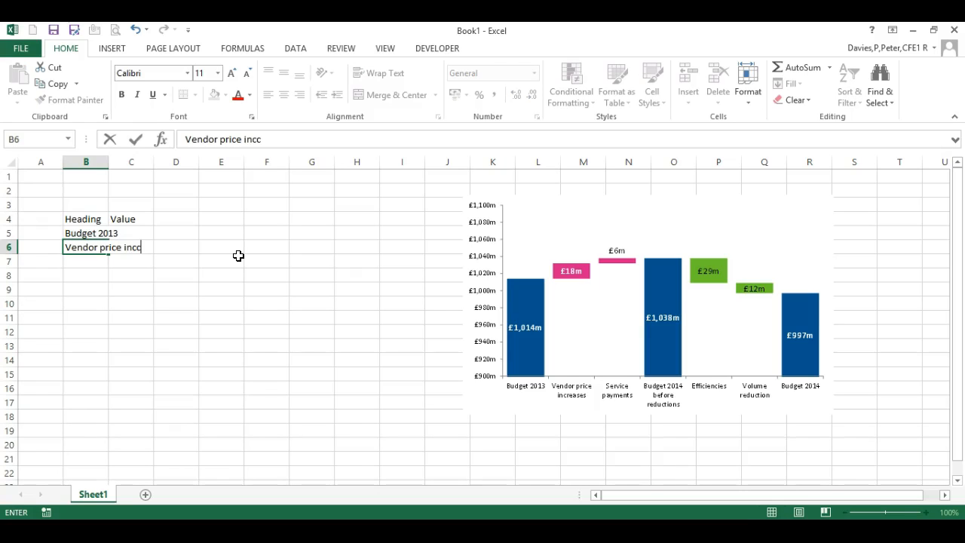
pyautogui.press('BackSpace')
pyautogui.write('reases')
pyautogui.press('Return')
pyautogui.write('Service Payments')
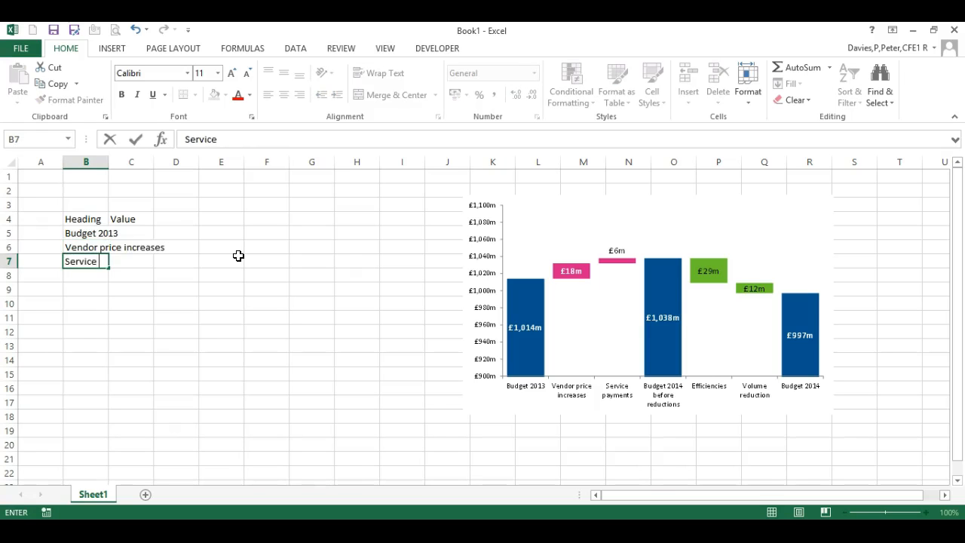
pyautogui.hotkey('ctrl', 'Return')
# - Enter the row labels Budget 2014 before reduction and Efficiencies in cells B8 and B9
pyautogui.press('Down')
pyautogui.write('Budget 1')
pyautogui.write('0')
pyautogui.press('BackSpace')
pyautogui.press('BackSpace')
pyautogui.write('2014')
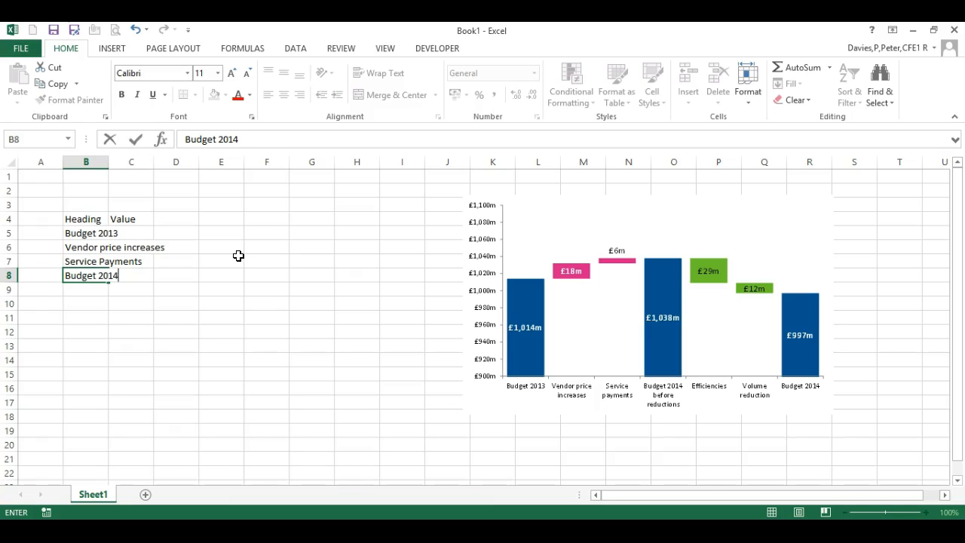
pyautogui.write(' before reduction')
pyautogui.press('Return')
pyautogui.write('Efficiencies')
pyautogui.press('Return')
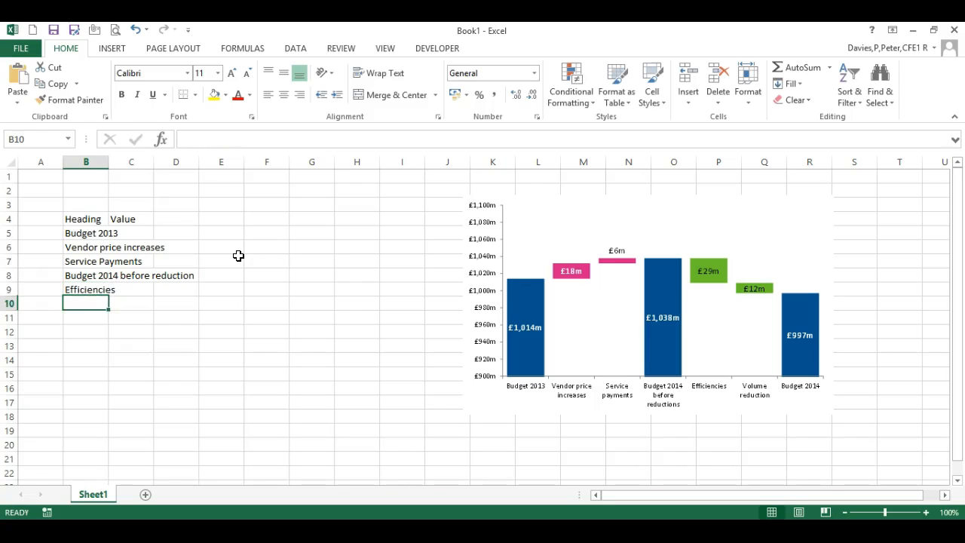
# - Enter the labels Volume reduction and Budget 2014 in B10 and B11, and widen column B to fit the labels
pyautogui.write('Volume reduction')
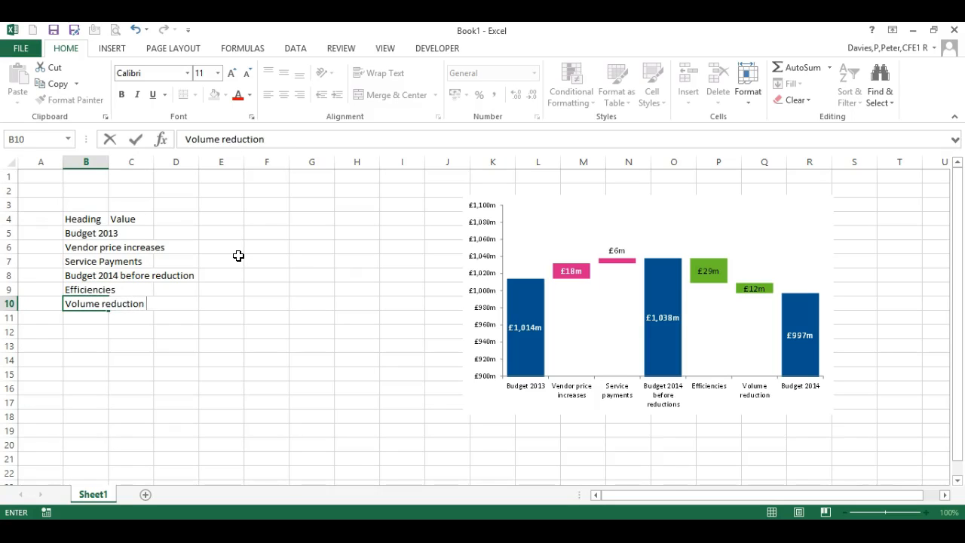
pyautogui.press('Return')
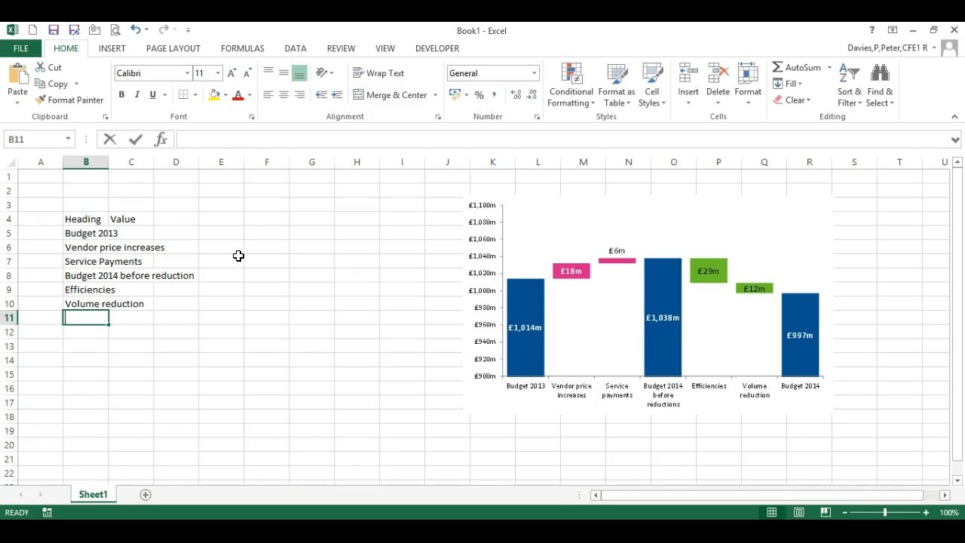
pyautogui.write('Budget 2014')
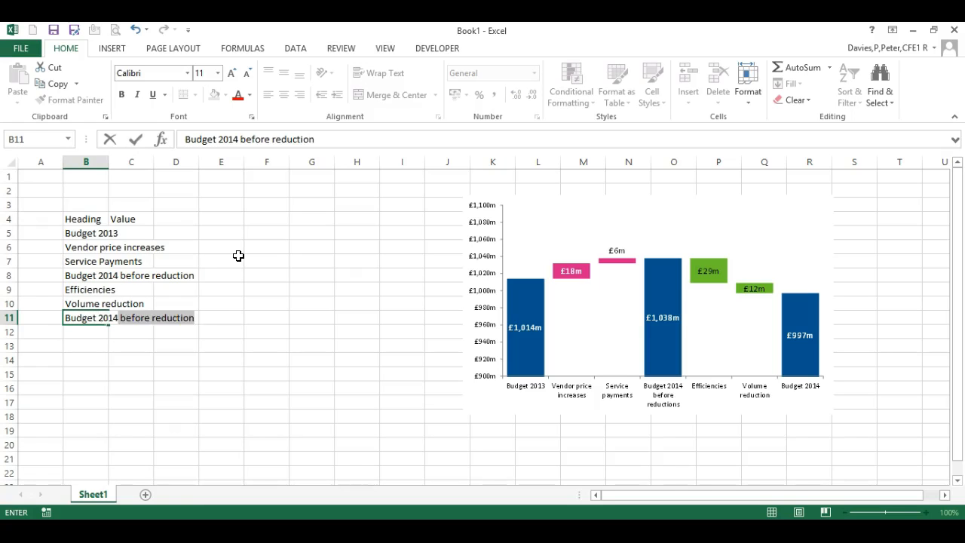
pyautogui.press('Delete')
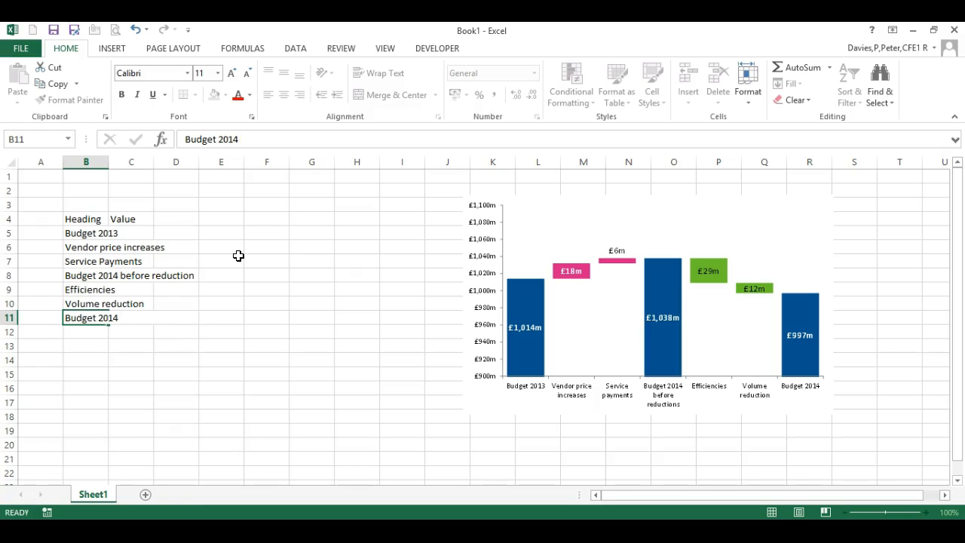
pyautogui.press('Return')
pyautogui.moveTo(108, 161); pyautogui.dragTo(204, 170)
# - Fill cells C5 to C8 of the Value column with 1014, 18, 6 and 1038
pyautogui.click(226, 233)
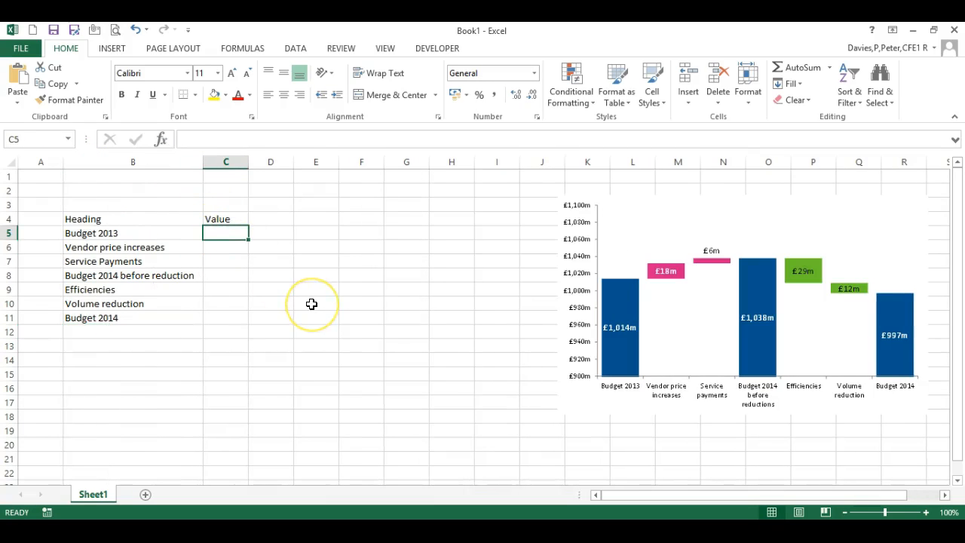
pyautogui.write('10')
pyautogui.press('Return')
pyautogui.write('18')
pyautogui.press('Return')
pyautogui.write('6')
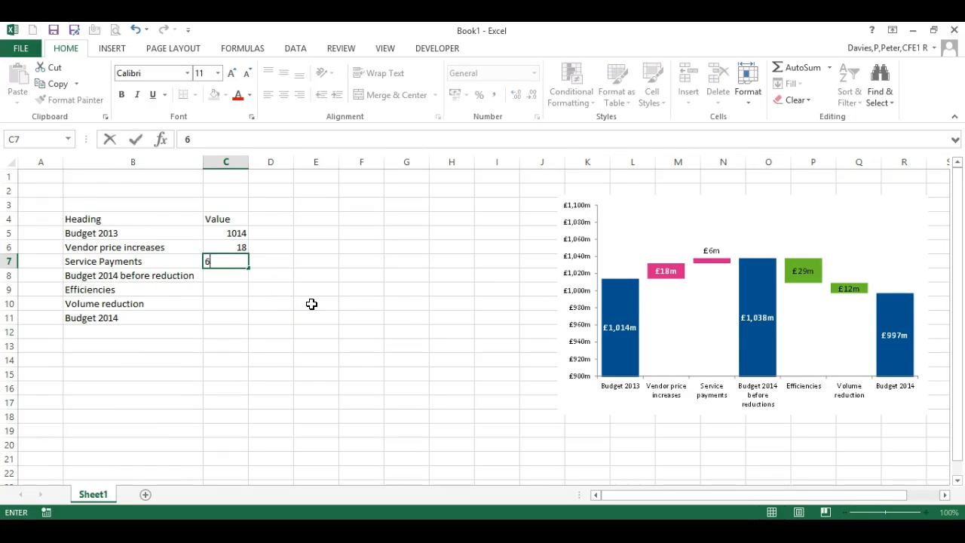
pyautogui.press('Return')
pyautogui.write('1038')
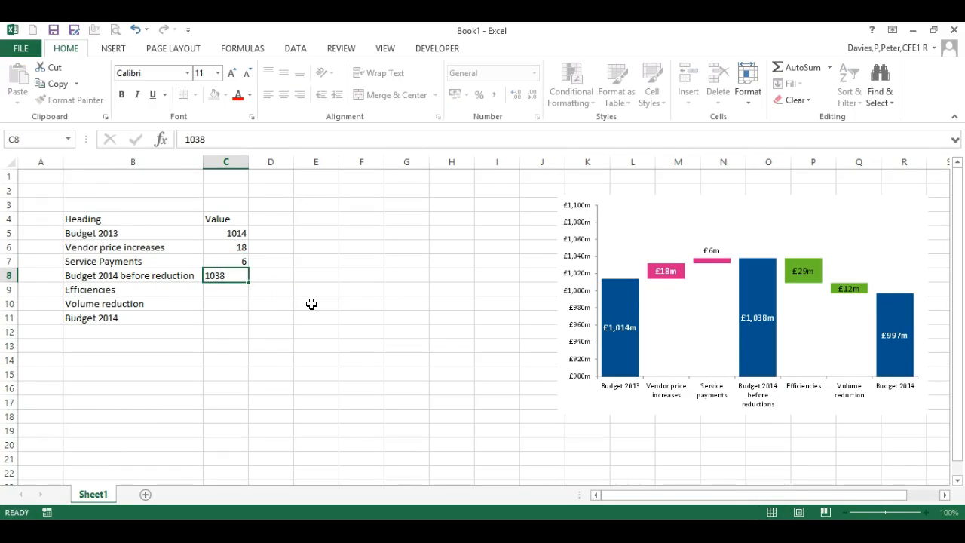
pyautogui.press('Return')
# - Fill cells C9 to C11 with 29 for Efficiencies, 12 for Volume reduction and 997 for Budget 2014
pyautogui.write('29')
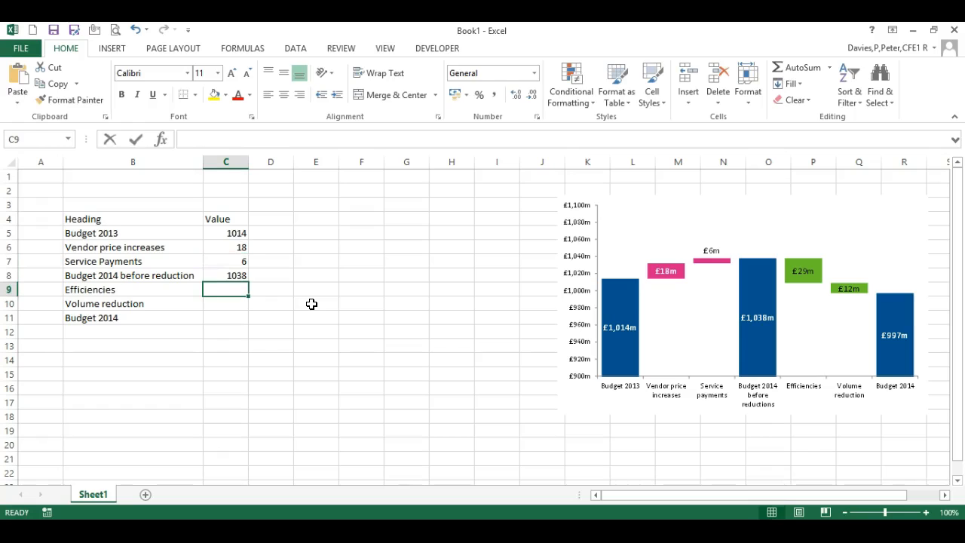
pyautogui.press('Return')
pyautogui.write('12')
pyautogui.press('Return')
pyautogui.write('997')
pyautogui.press('Return')
pyautogui.click(311, 304)
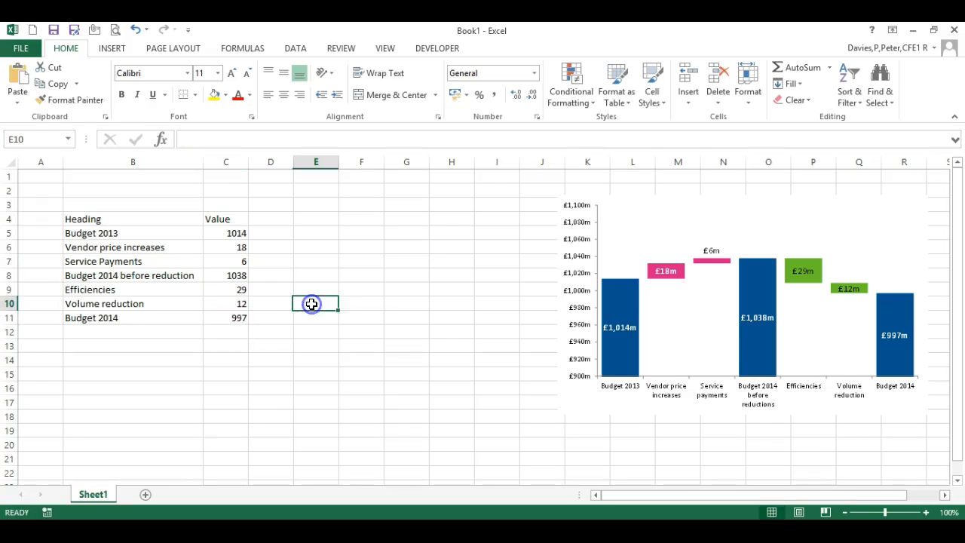
# - Replace the Budget 2014 before reduction value in C8 with the formula =SUM(C5:C7)
pyautogui.click(218, 235)
pyautogui.click(220, 248)
pyautogui.click(222, 262)
pyautogui.click(223, 275)
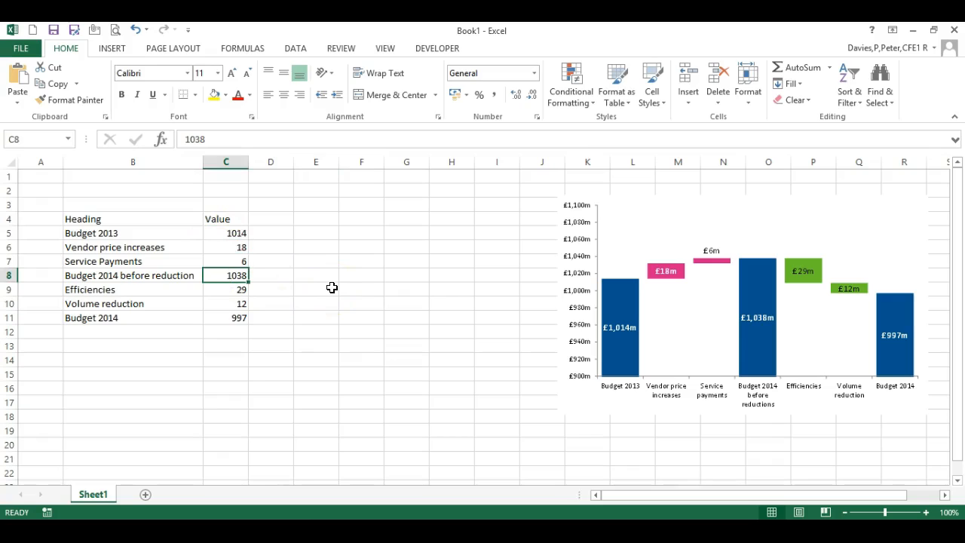
pyautogui.write('=')
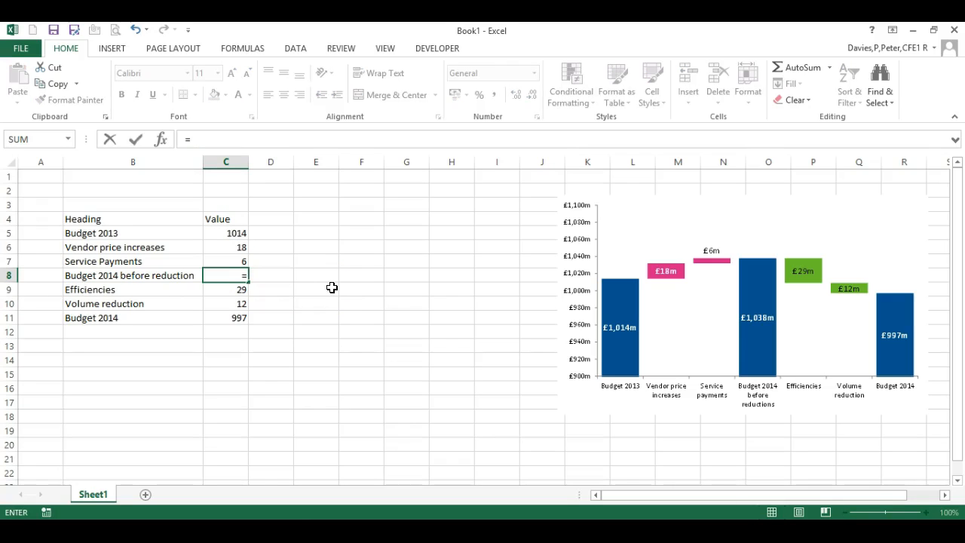
pyautogui.write('sum(')
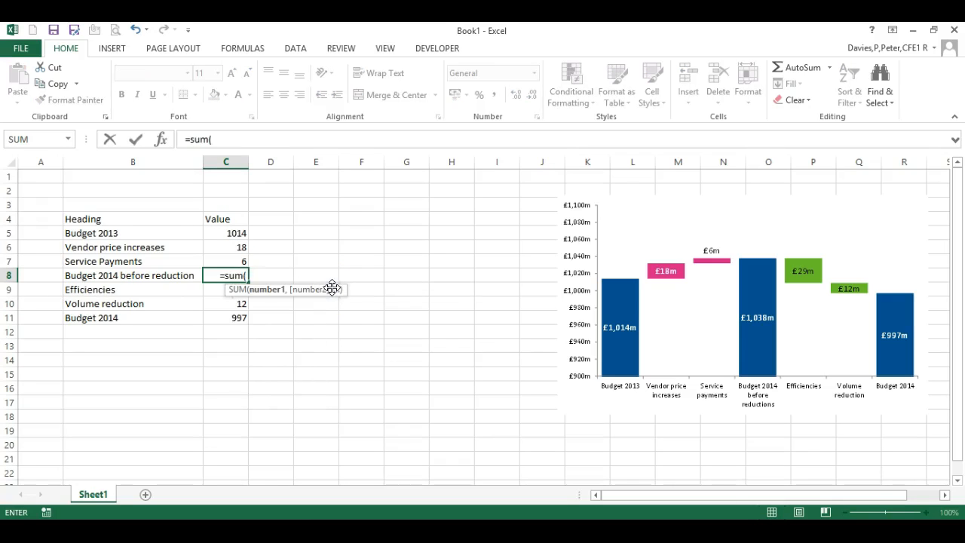
pyautogui.press('Up')
pyautogui.hotkey('shift', 'Up')
pyautogui.hotkey('shift', 'Up')
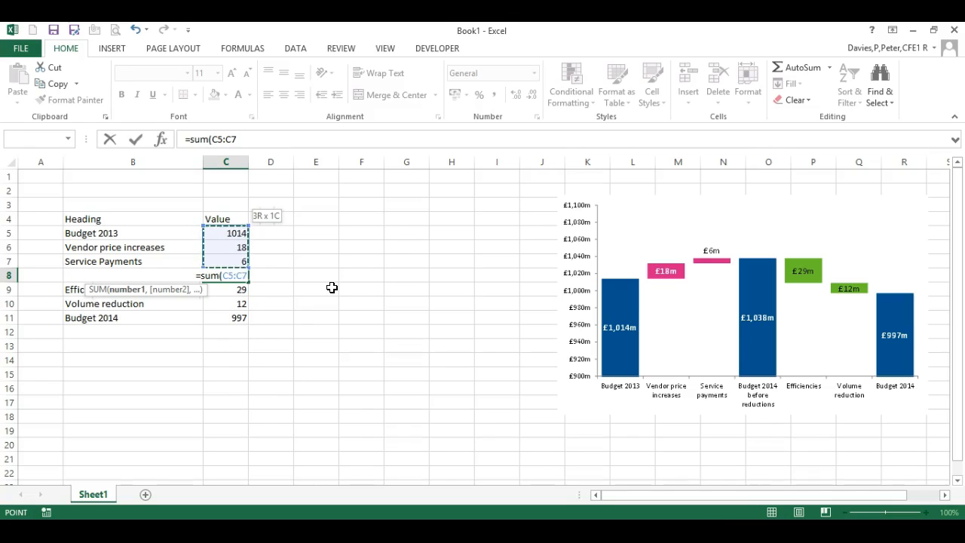
pyautogui.write(')')
pyautogui.press('Return')
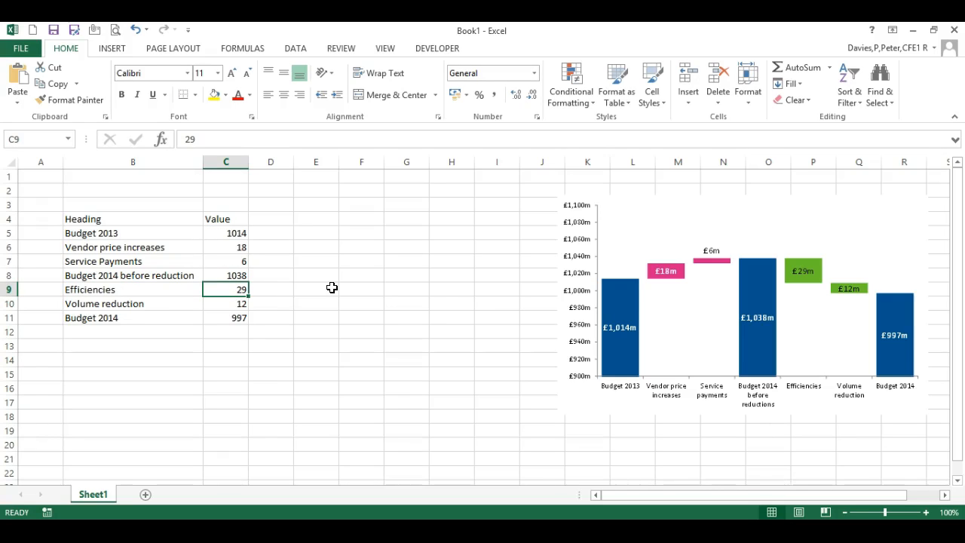
# - Replace the Budget 2014 value in C11 with the formula =C8-SUM(C9:C10)
pyautogui.press('Down')
pyautogui.press('Down')
pyautogui.write('=')
pyautogui.press('Up')
pyautogui.press('Up')
pyautogui.press('Up')
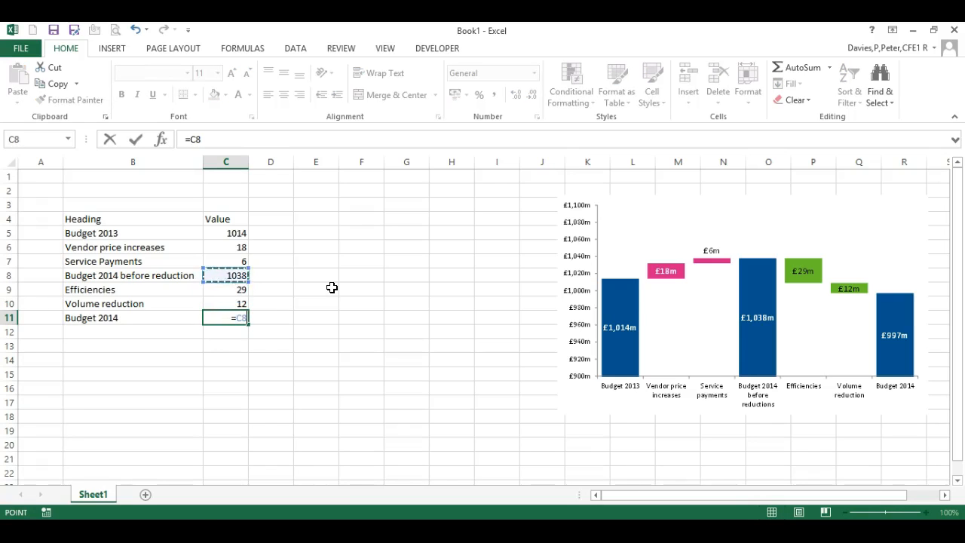
pyautogui.write('-sum(')
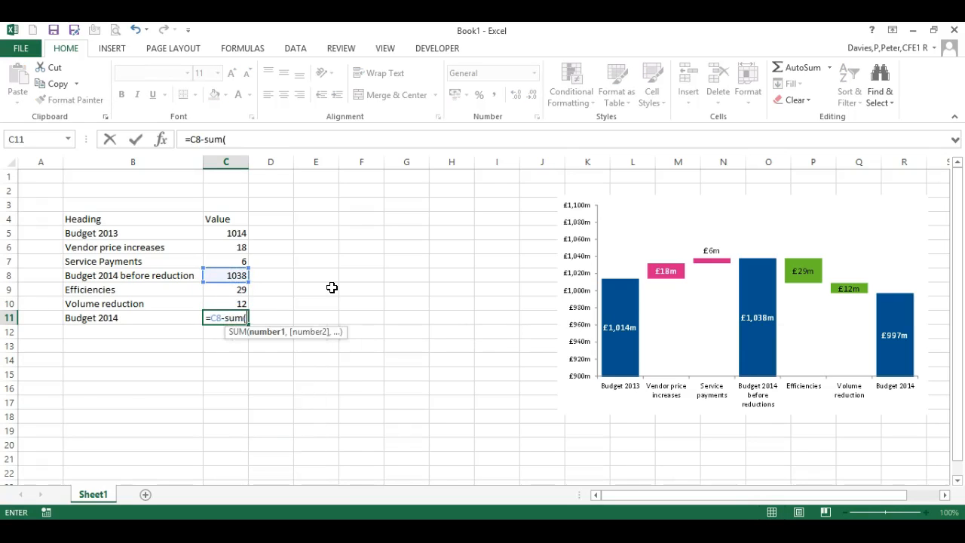
pyautogui.press('Up')
pyautogui.hotkey('shift', 'Up')
pyautogui.write(')')
pyautogui.press('Return')
pyautogui.press('Up')
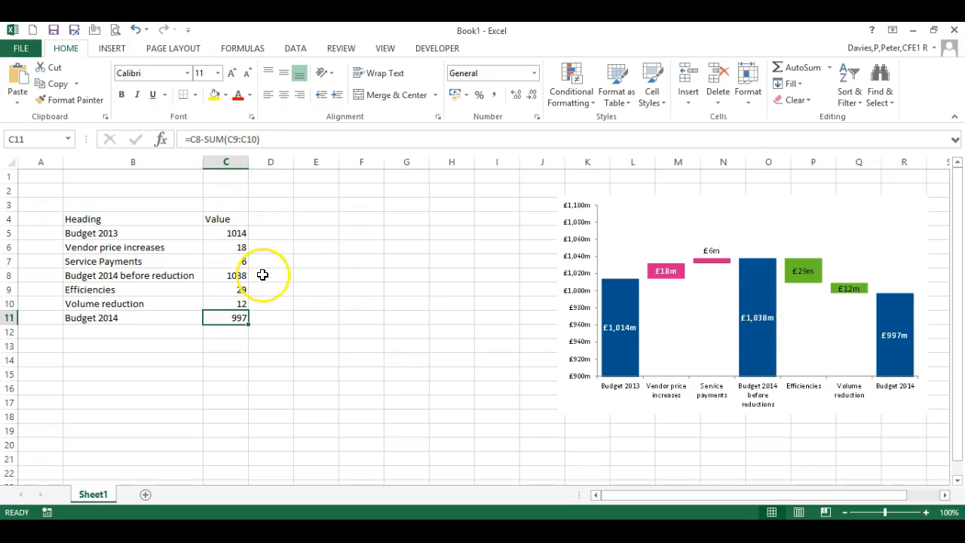
# - Review the formula in C8 and the range C5:C7 that it adds up
pyautogui.click(216, 275)
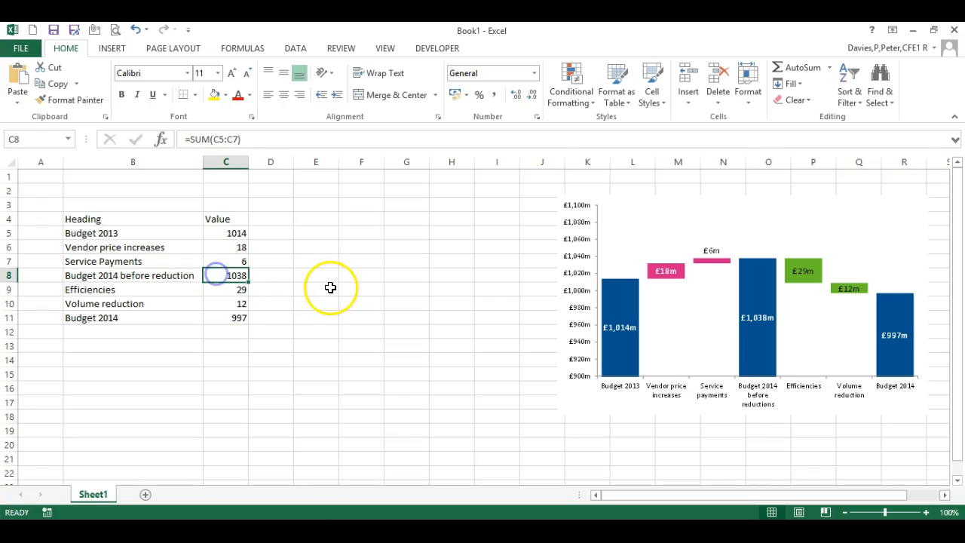
pyautogui.moveTo(232, 236); pyautogui.dragTo(231, 262)
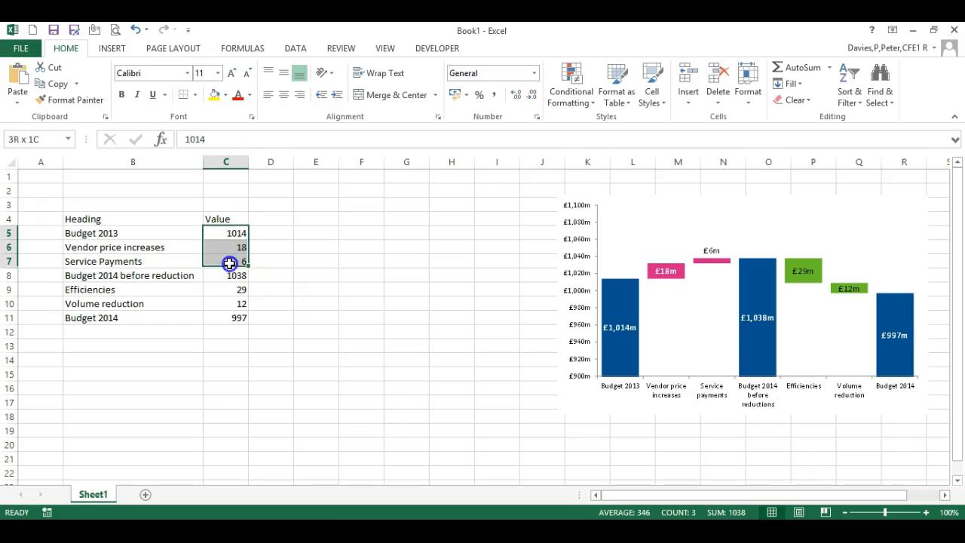
pyautogui.click(329, 267)
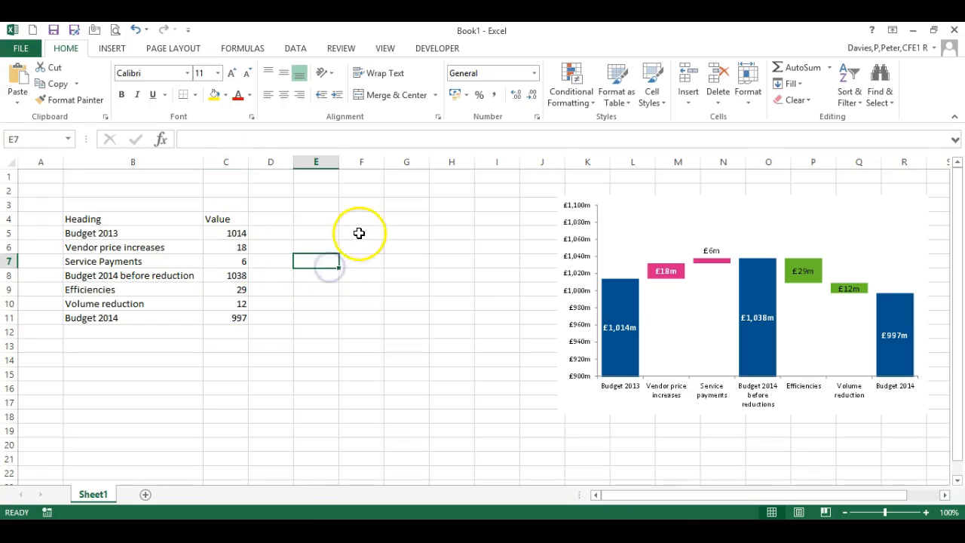
# - Enter the column header Budget in cell E4 and move on to cell F4
pyautogui.click(311, 221)
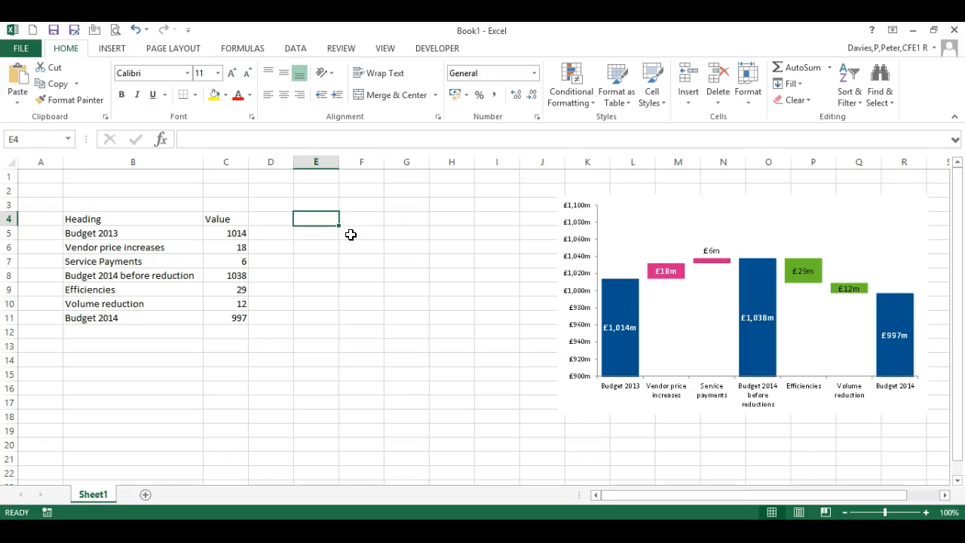
pyautogui.write('Budget')
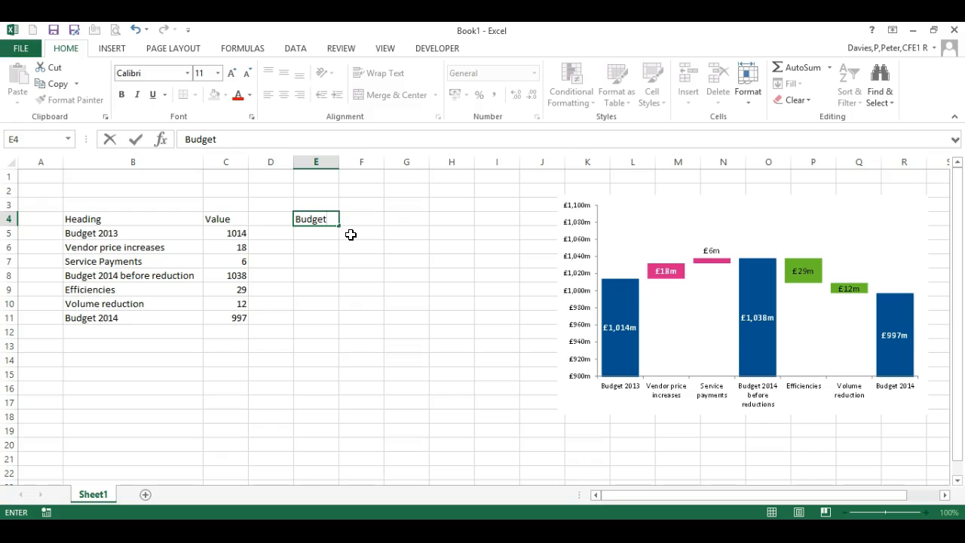
pyautogui.press('Return')
pyautogui.click(350, 235)
pyautogui.press('Up')
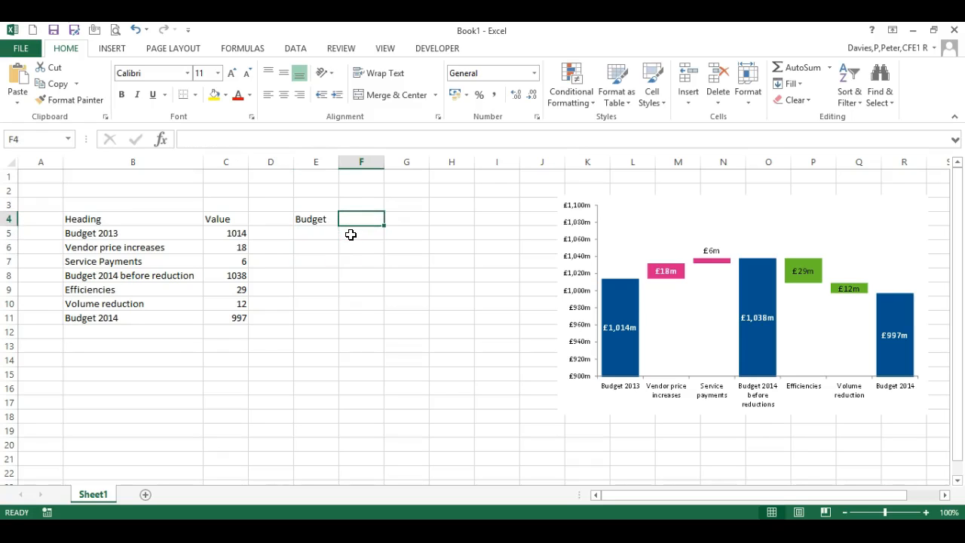
# - Enter the column headers Increases in F4 and Decreases in G4
pyautogui.write('Increases')
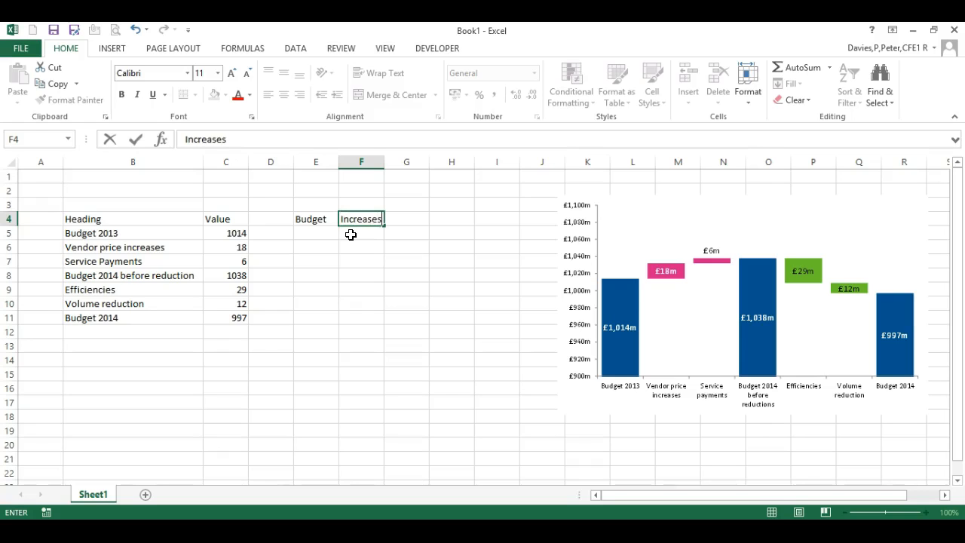
pyautogui.press('Tab')
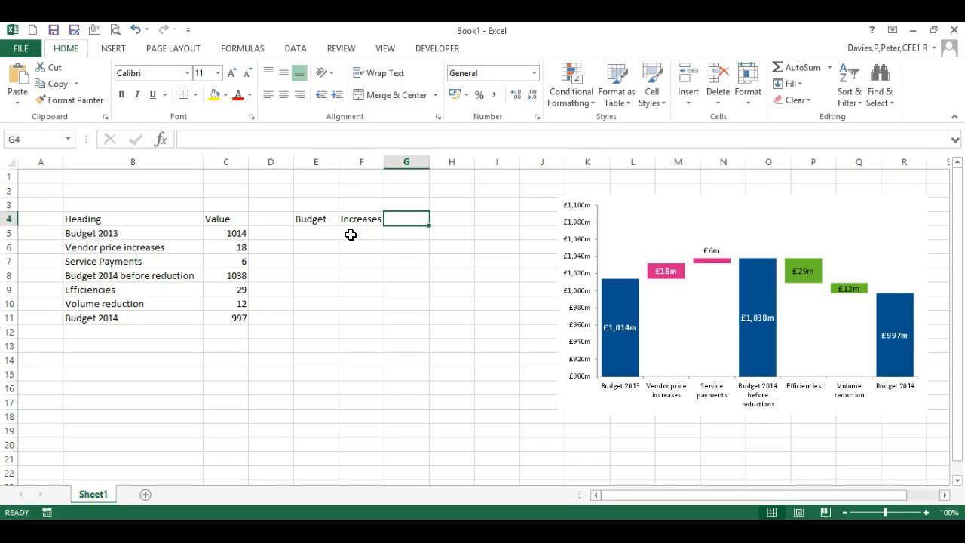
pyautogui.write('Decreases')
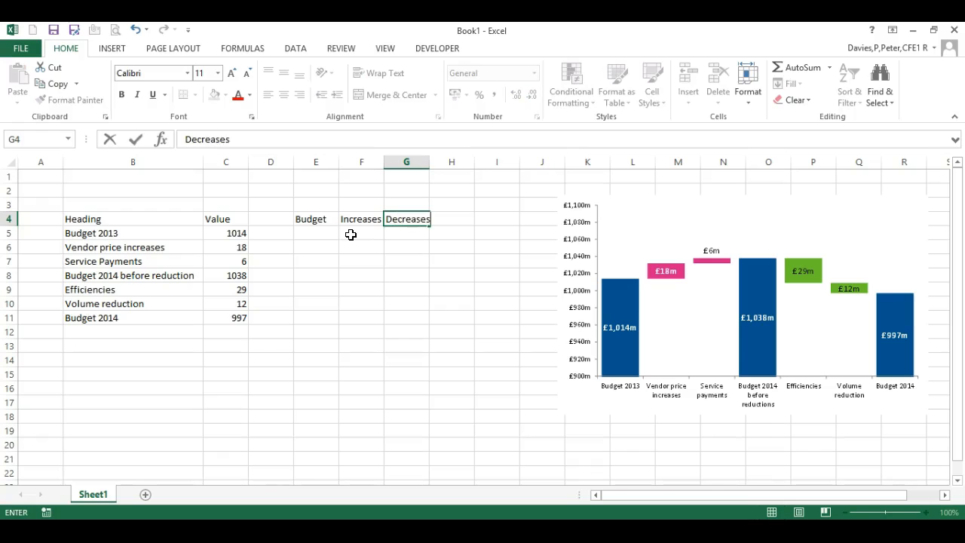
pyautogui.press('Return')
# - Link the Budget column to the source values with =C5 in E5 and =C8 in E8
pyautogui.click(326, 236)
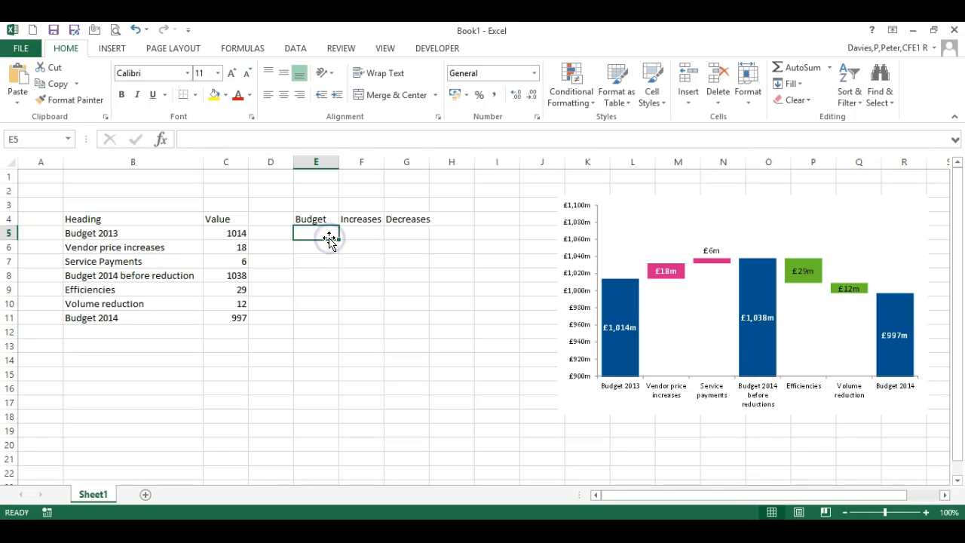
pyautogui.write('=C5')
pyautogui.press('Return')
pyautogui.press('Down')
pyautogui.press('Down')
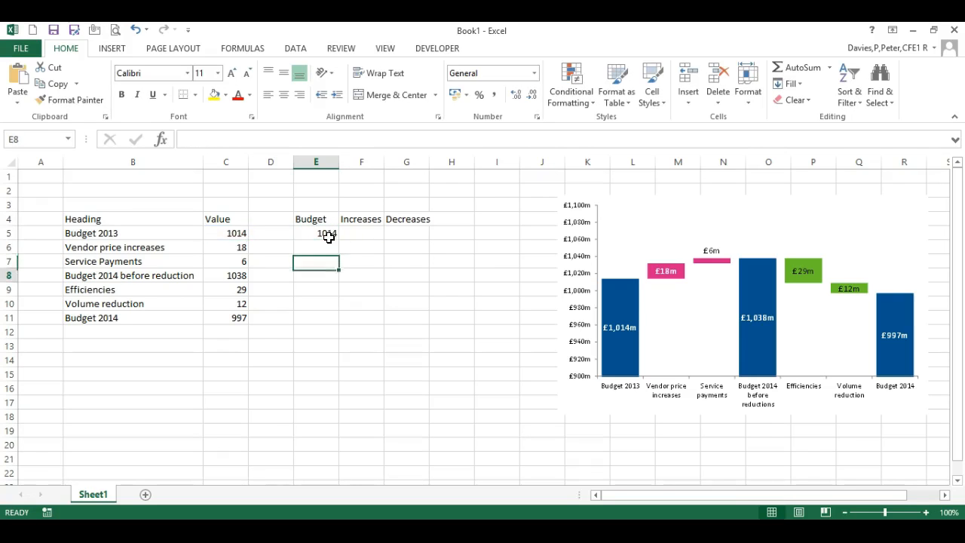
pyautogui.write('=')
pyautogui.press('Left')
pyautogui.press('Left')
pyautogui.press('Return')
# - Link the Budget 2014 row of the Budget column by entering =C11 in E11
pyautogui.press('Down')
pyautogui.press('Down')
pyautogui.write('=')
pyautogui.press('Left')
pyautogui.press('Left')
pyautogui.press('Return')
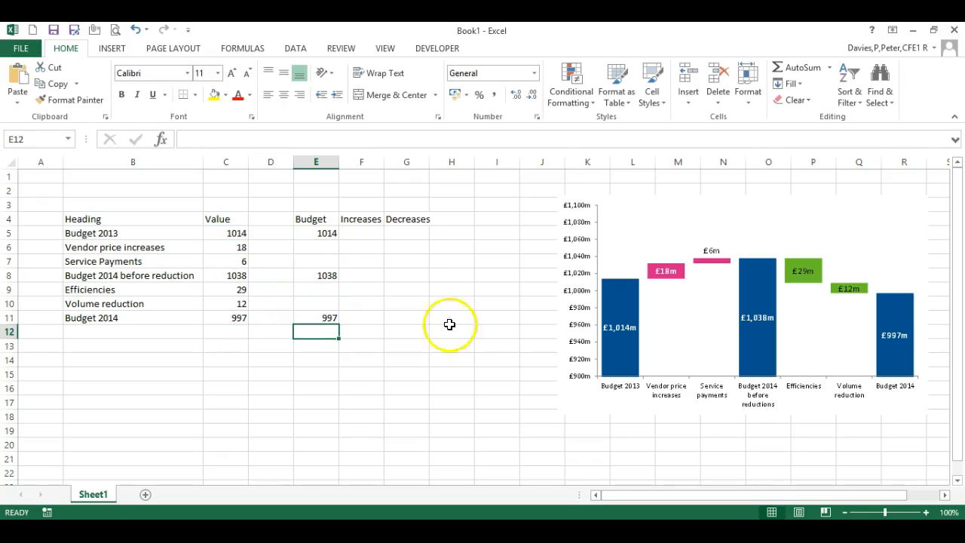
# - Fill the Increases column with =C6 in F6 for vendor price increases and =C7 in F7 for service payments
pyautogui.click(366, 249)
pyautogui.write('=')
pyautogui.press('Left')
pyautogui.press('Left')
pyautogui.press('Left')
pyautogui.press('Return')
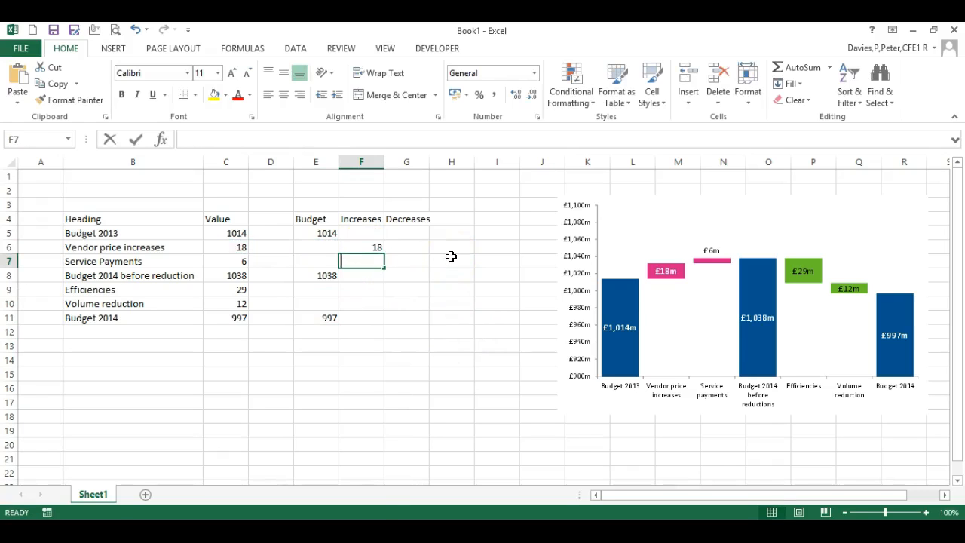
pyautogui.write('=')
pyautogui.press('Left')
pyautogui.press('Left')
pyautogui.press('Left')
pyautogui.press('Return')
# - Enter =C9 in G9 to bring the Efficiencies value into the Decreases column
pyautogui.press('Down')
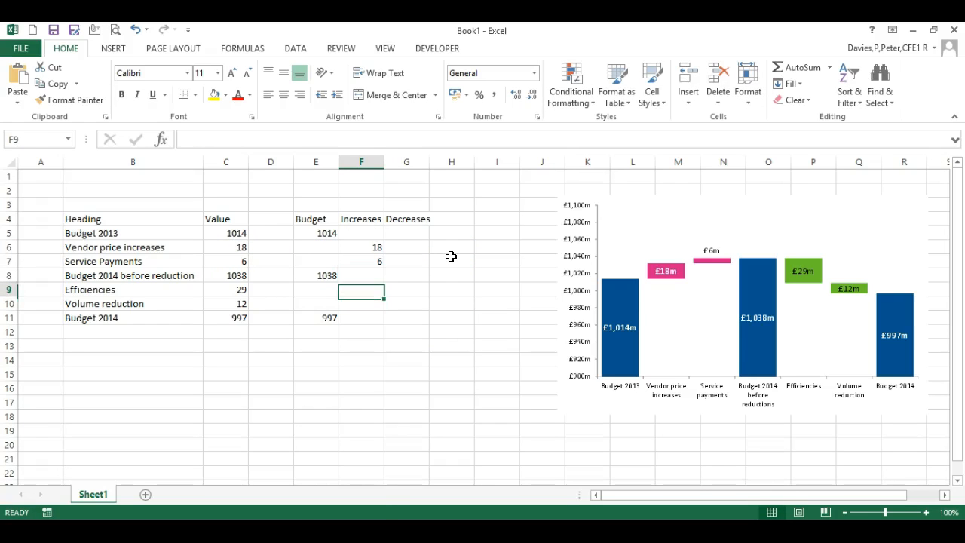
pyautogui.press('Right')
pyautogui.write('=')
pyautogui.press('Left')
pyautogui.press('Left')
pyautogui.press('Left')
pyautogui.press('Left')
pyautogui.press('Return')
# - Enter =C10 in G10 to bring the Volume reduction value into the Decreases column
pyautogui.write('=')
pyautogui.press('Left')
pyautogui.press('Left')
pyautogui.press('Left')
pyautogui.press('Left')
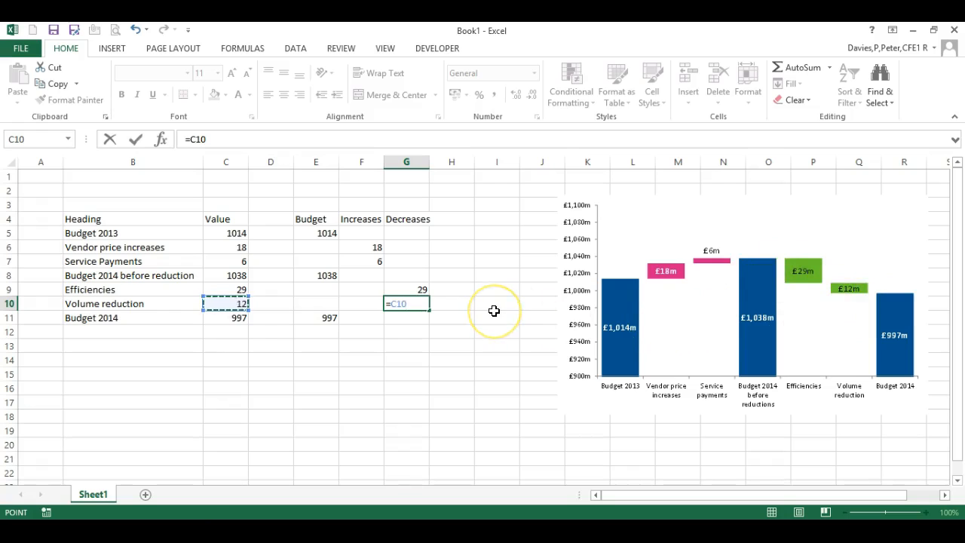
pyautogui.press('Return')
# - Select the range E4:G11 to examine how the Budget, Increases and Decreases columns correspond to the example chart's bars
pyautogui.press('Up')
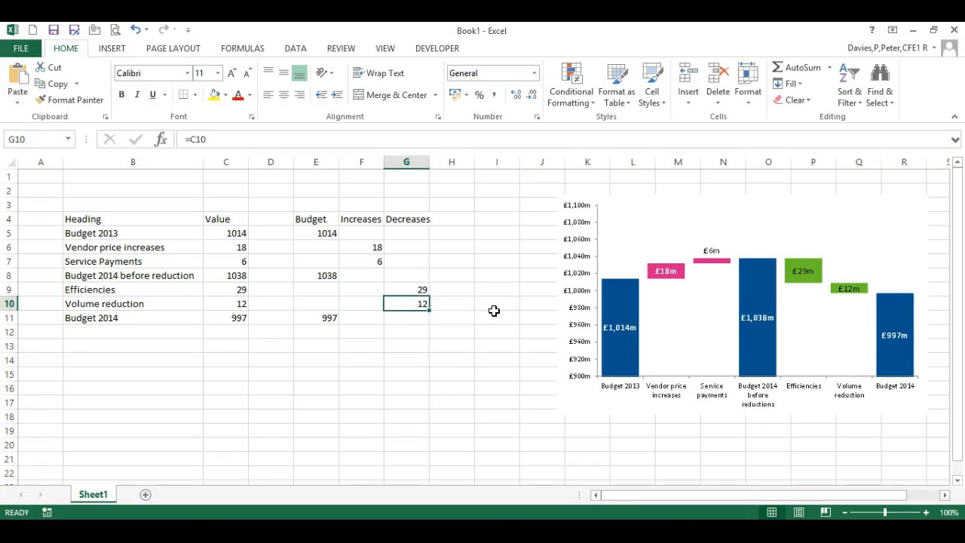
pyautogui.press('Up')
pyautogui.press('Up')
pyautogui.press('Left')
pyautogui.press('Left')
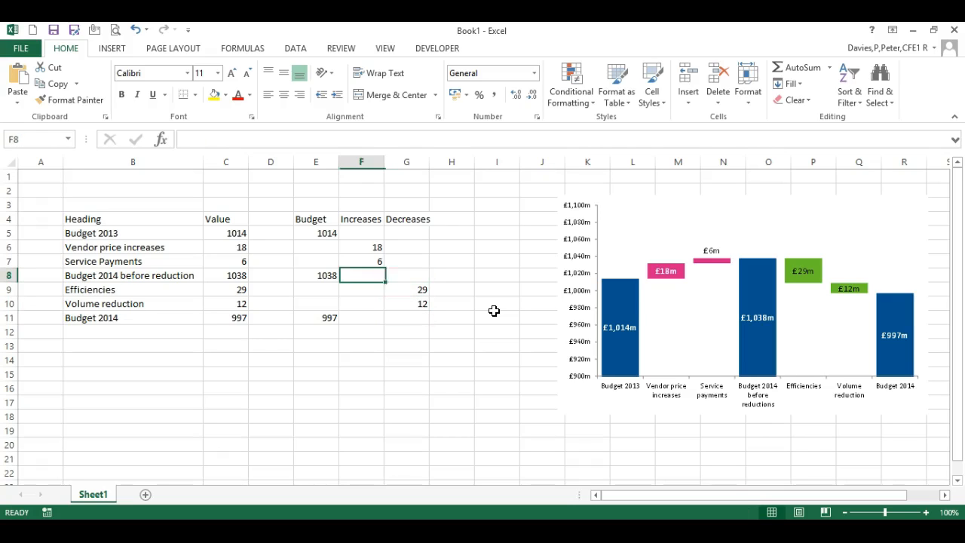
pyautogui.press('Up')
pyautogui.press('Up')
pyautogui.press('Up')
pyautogui.press('Up')
pyautogui.hotkey('shift', 'Right')
pyautogui.hotkey('shift', 'Right')
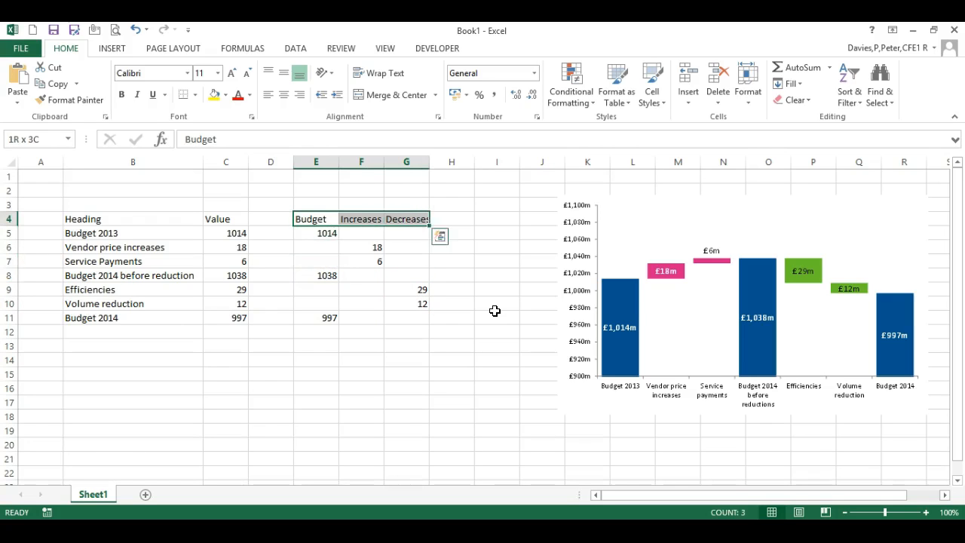
pyautogui.hotkey('shift', 'Down')
pyautogui.hotkey('shift', 'Down')
pyautogui.hotkey('shift', 'Down')
pyautogui.hotkey('shift', 'Down')
pyautogui.hotkey('shift', 'Down')
pyautogui.hotkey('shift', 'Down')
pyautogui.hotkey('shift', 'Down')
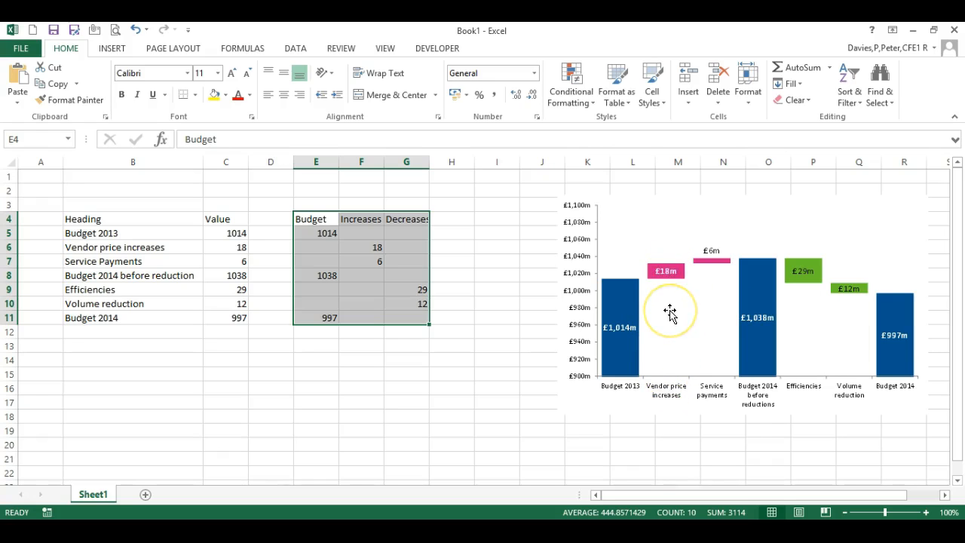
# - Enter the column header Float in the empty cell D4 between Value and Budget
pyautogui.click(275, 219)
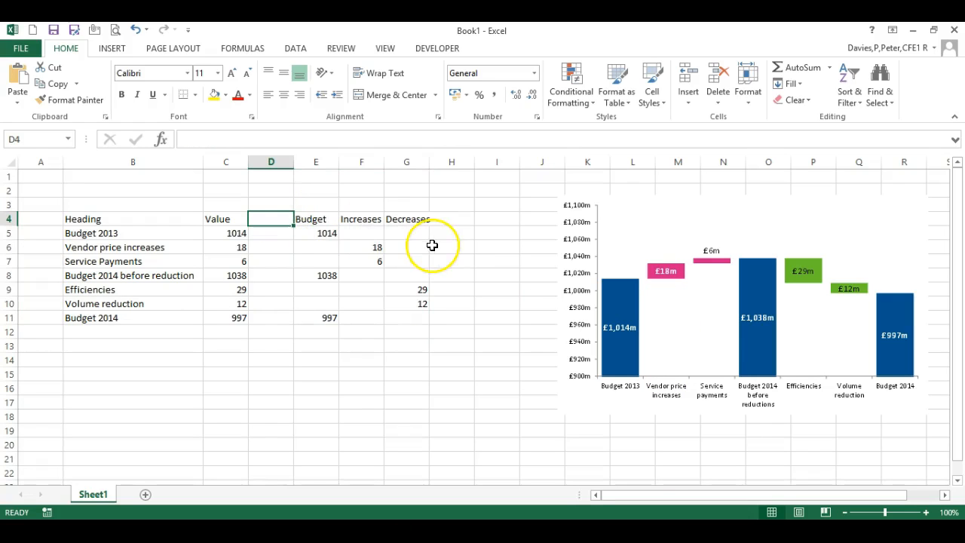
pyautogui.write('Float')
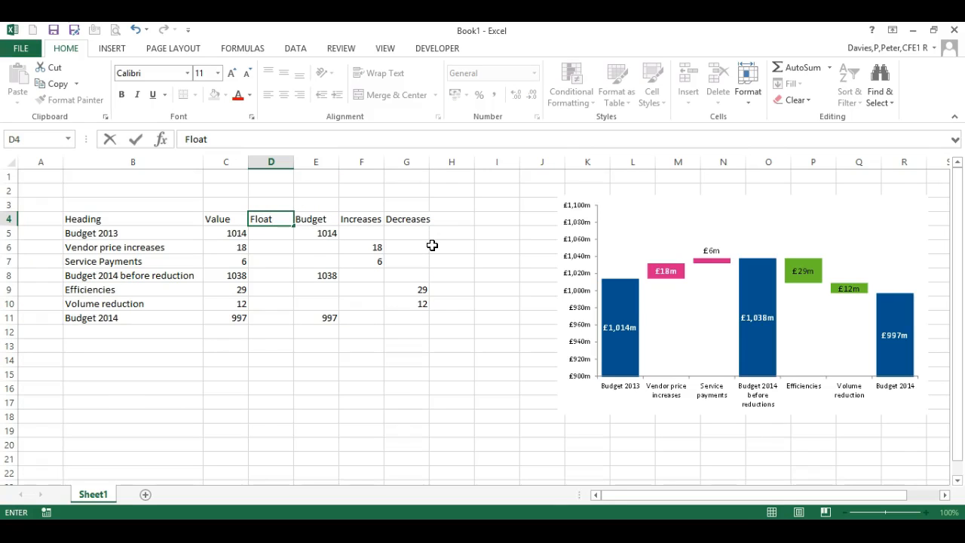
pyautogui.press('Return')
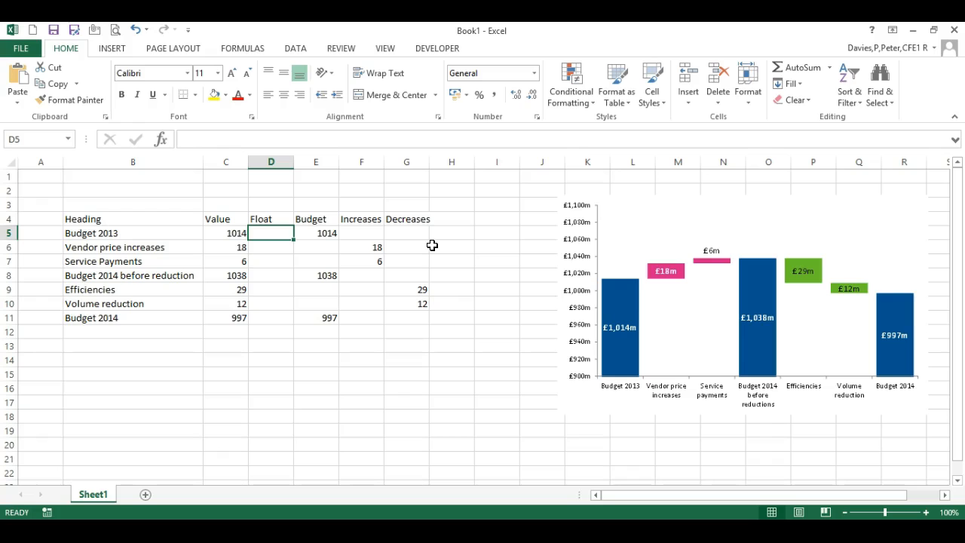
# - Set the Float value for Vendor price increases in D6 to the formula =E5
pyautogui.press('Down')
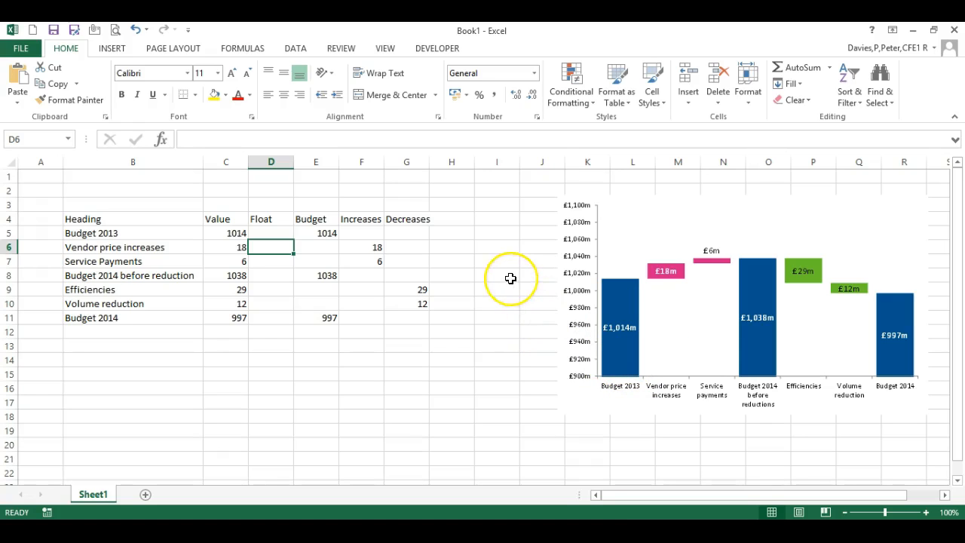
pyautogui.write('=')
pyautogui.press('Right')
pyautogui.press('Up')
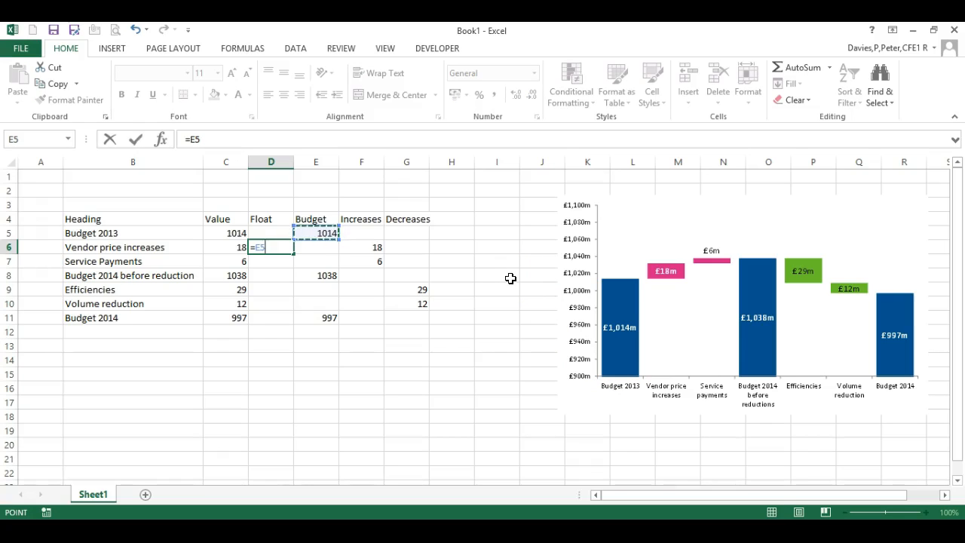
pyautogui.press('Return')
# - Select D6:G6 to compare the Vendor price increases row with its floating bar in the example chart
pyautogui.press('Up')
pyautogui.hotkey('shift', 'Right')
pyautogui.hotkey('shift', 'Right')
pyautogui.hotkey('shift', 'Right')
pyautogui.press('Left')
pyautogui.press('Right')
pyautogui.hotkey('shift', 'Right')
pyautogui.hotkey('shift', 'Right')
pyautogui.hotkey('shift', 'Right')
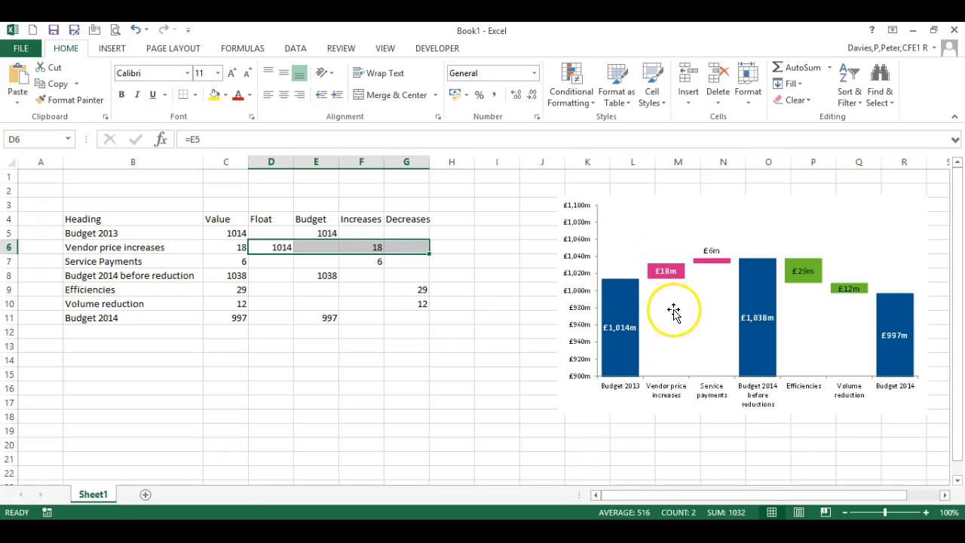
# - Set the Float value for Service Payments in D7 to the formula =D6+F6
pyautogui.click(258, 260)
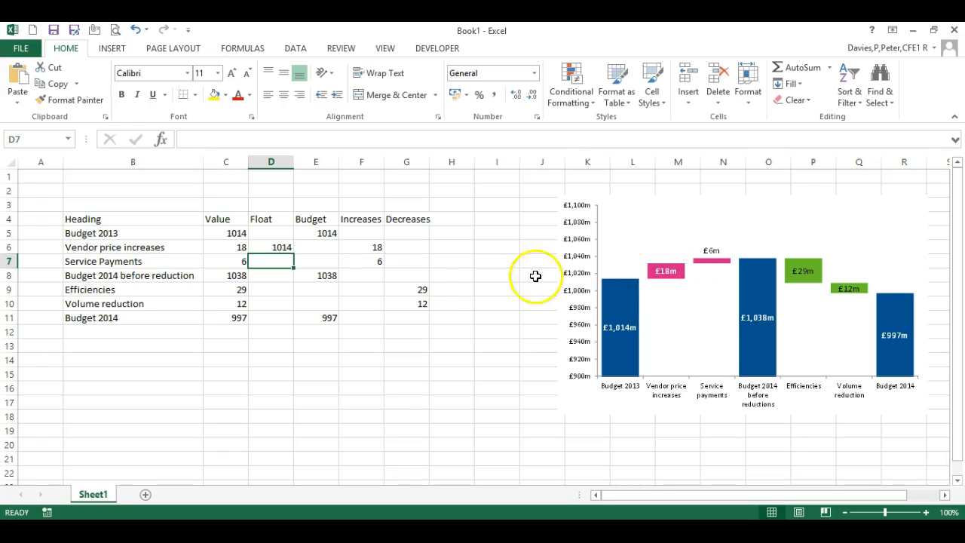
pyautogui.press('Up')
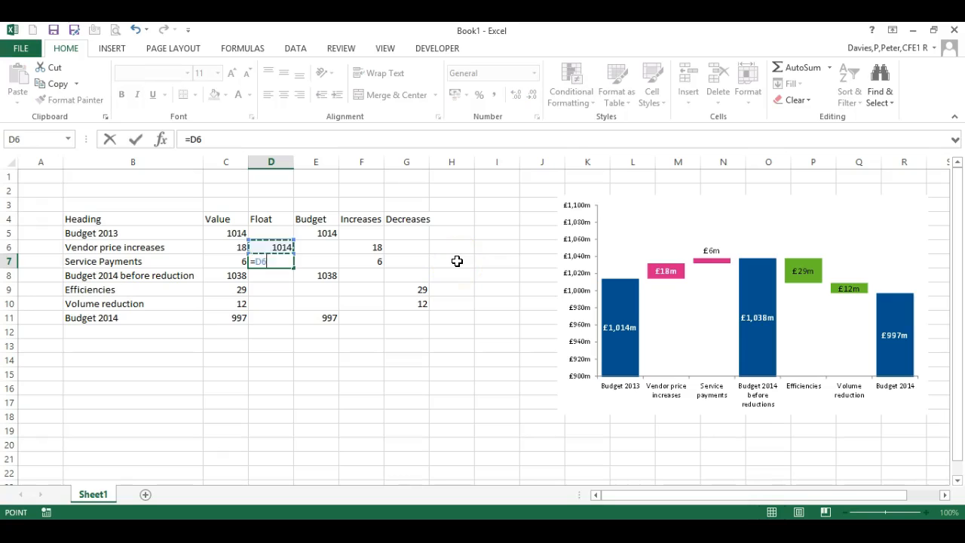
pyautogui.write('+')
pyautogui.press('Up')
pyautogui.press('Right')
pyautogui.press('Right')
pyautogui.press('Right')
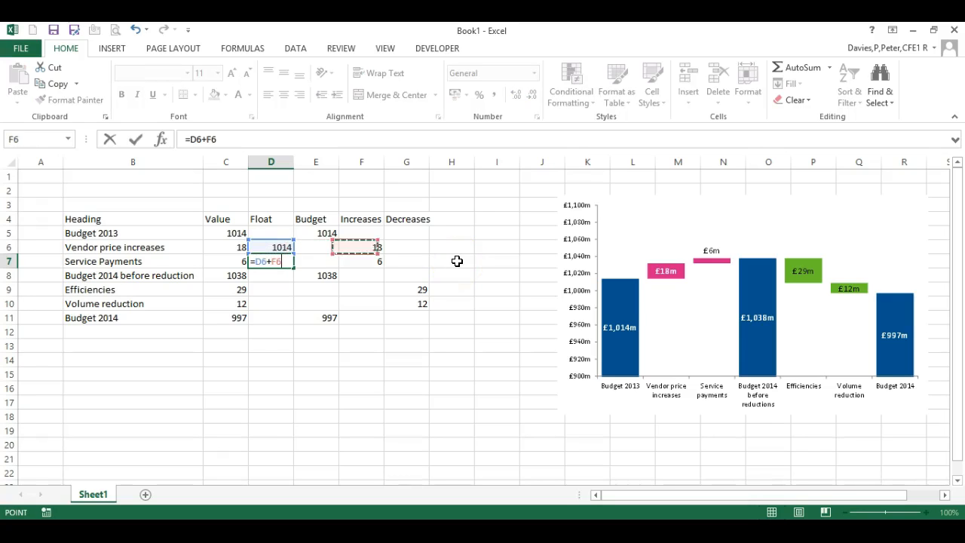
pyautogui.press('Left')
pyautogui.press('Return')
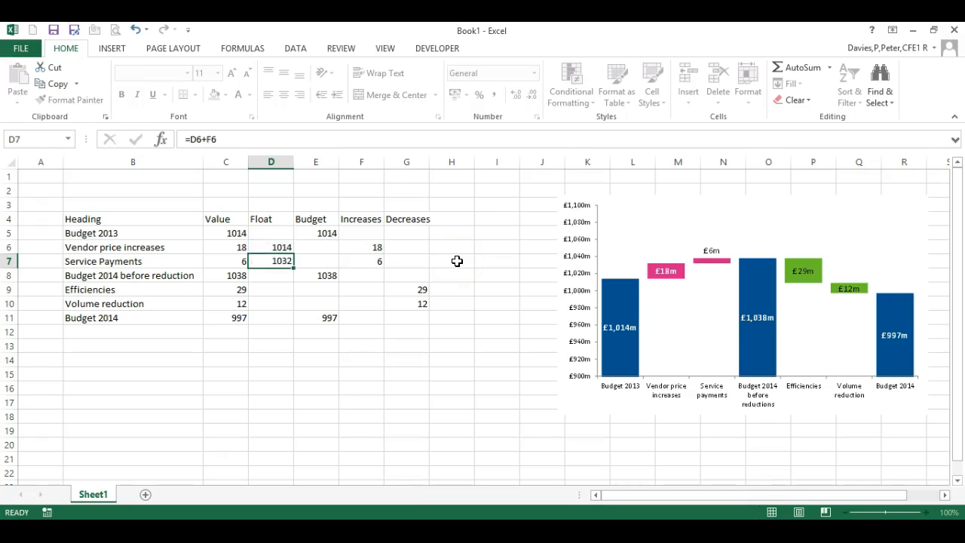
# - Examine the Budget 2014 before reduction row, checking the formula in E8 and the empty Float cell D8
pyautogui.press('Up')
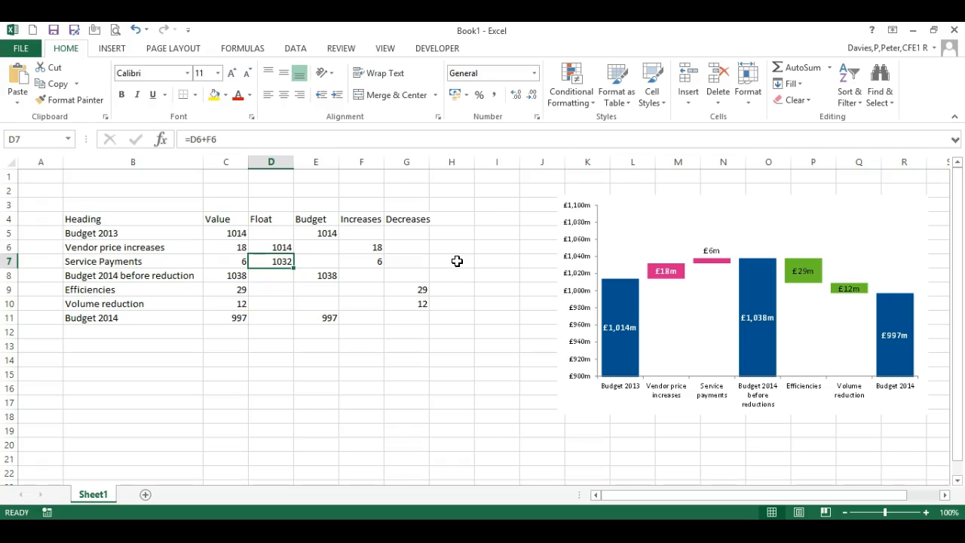
pyautogui.press('Right')
pyautogui.press('Right')
pyautogui.press('Right')
pyautogui.press('Down')
pyautogui.press('Left')
pyautogui.press('Left')
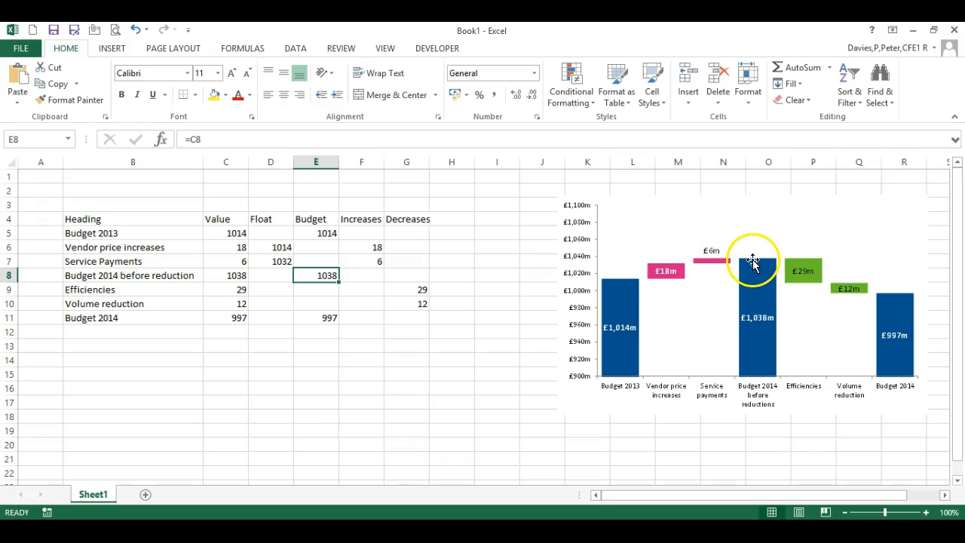
pyautogui.click(276, 274)
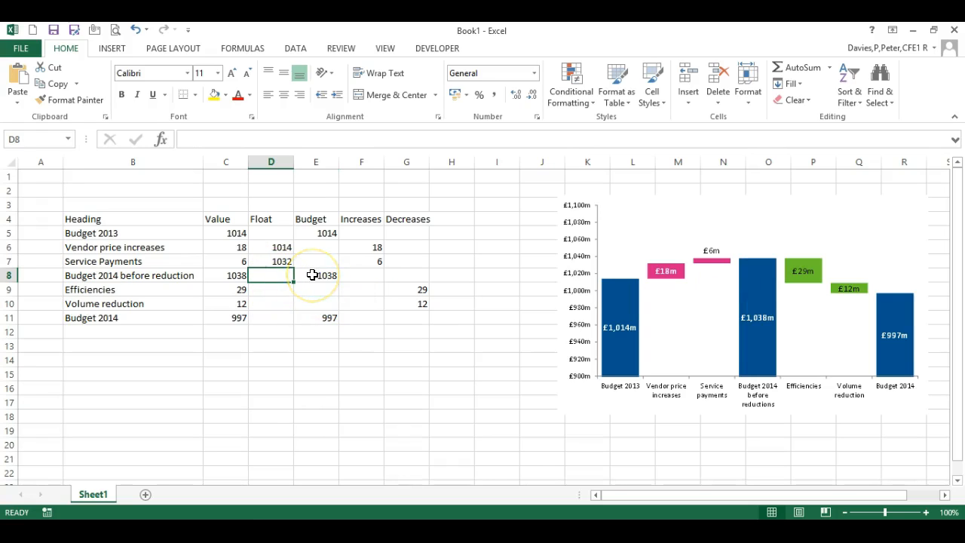
# - Set the Float value for Efficiencies in D9 to the formula =E8-G9
pyautogui.click(280, 287)
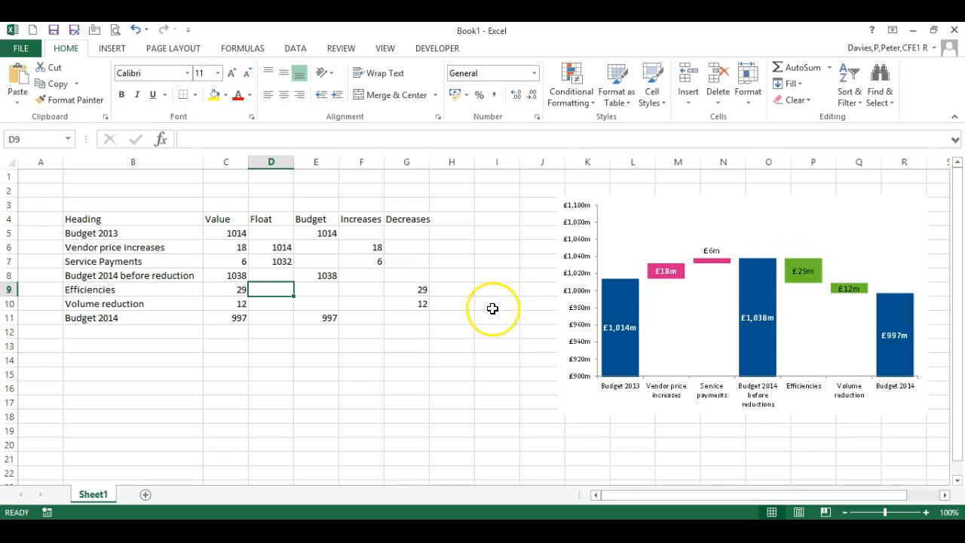
pyautogui.write('=')
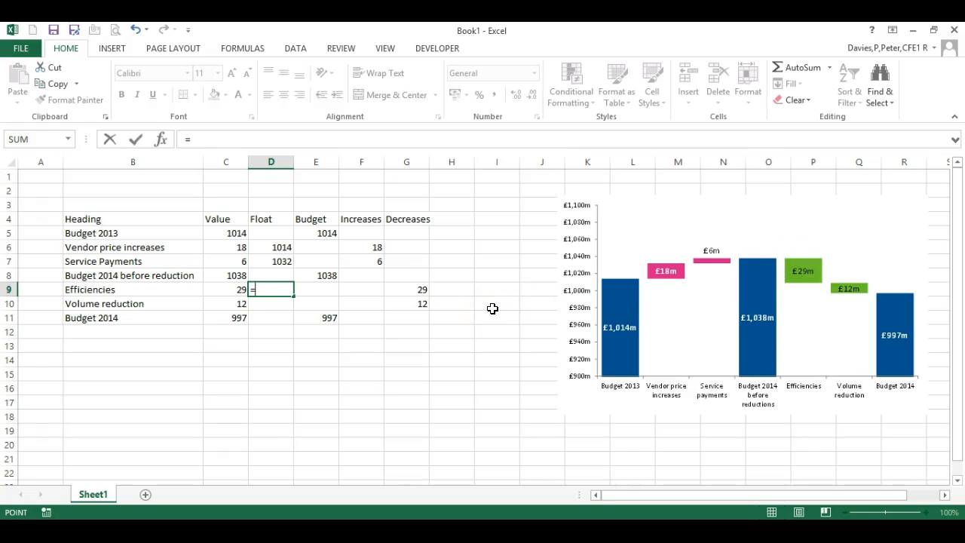
pyautogui.press('Up')
pyautogui.press('Right')
pyautogui.write('-')
pyautogui.press('Right')
pyautogui.press('Right')
pyautogui.press('Right')
pyautogui.press('Right')
pyautogui.press('Left')
pyautogui.press('Return')
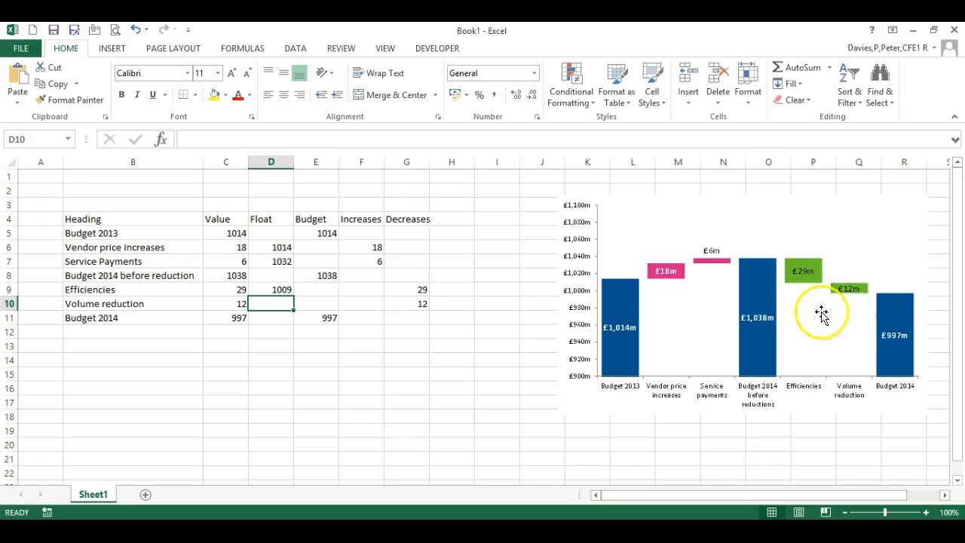
# - Set the Float value for Volume reduction in D10 to the formula =D9-G10
pyautogui.write('=')
pyautogui.press('Up')
pyautogui.write('-')
pyautogui.press('Right')
pyautogui.press('Right')
pyautogui.press('Right')
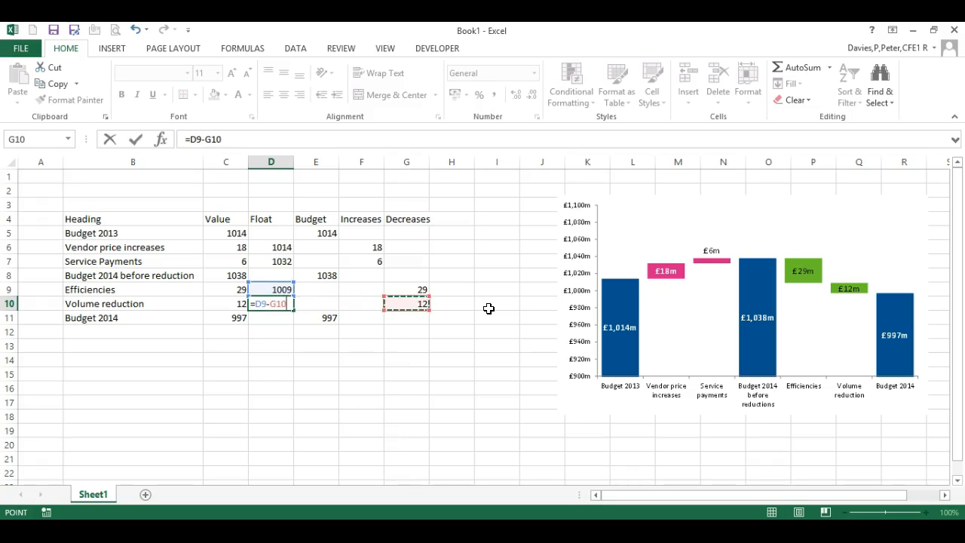
pyautogui.press('Return')
# - Review the Volume reduction and Budget 2014 rows, and the Float formulas in D6 and D7
pyautogui.press('Up')
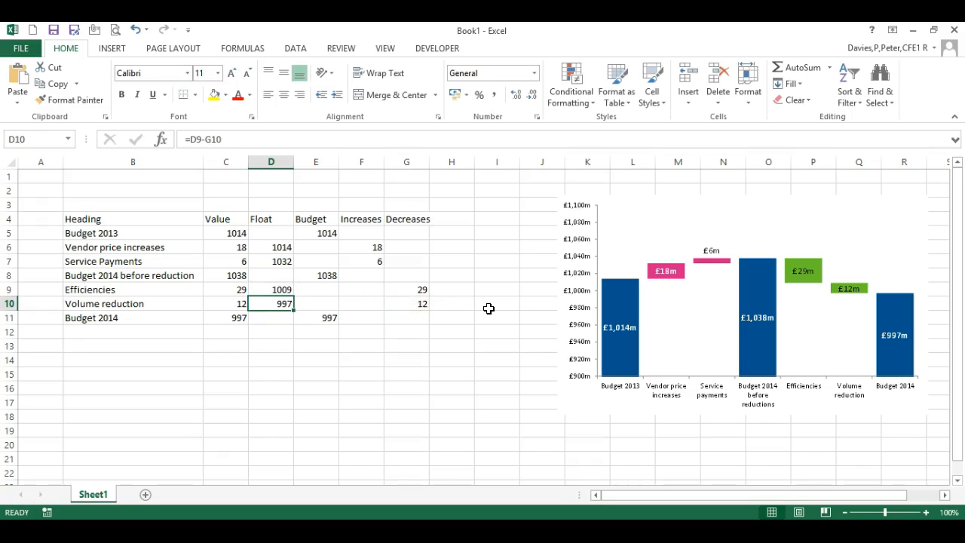
pyautogui.press('Down')
pyautogui.press('Right')
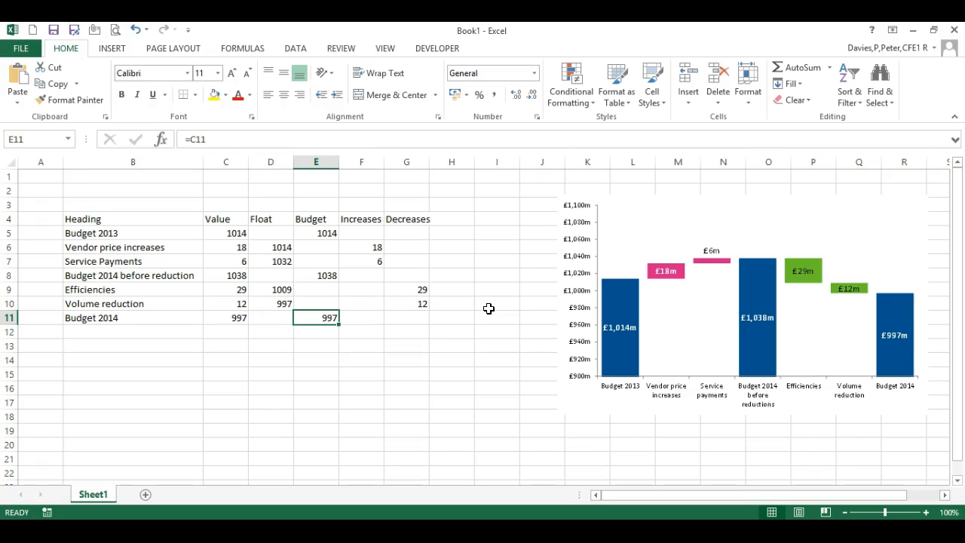
pyautogui.press('Up')
pyautogui.press('Right')
pyautogui.press('Right')
pyautogui.press('Right')
pyautogui.press('Left')
pyautogui.press('Down')
pyautogui.press('Left')
pyautogui.press('Left')
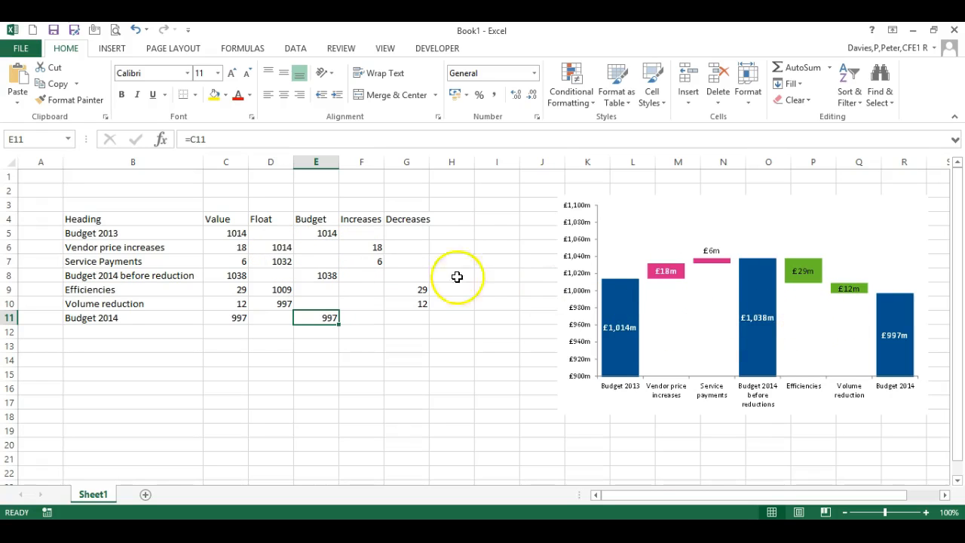
pyautogui.click(279, 248)
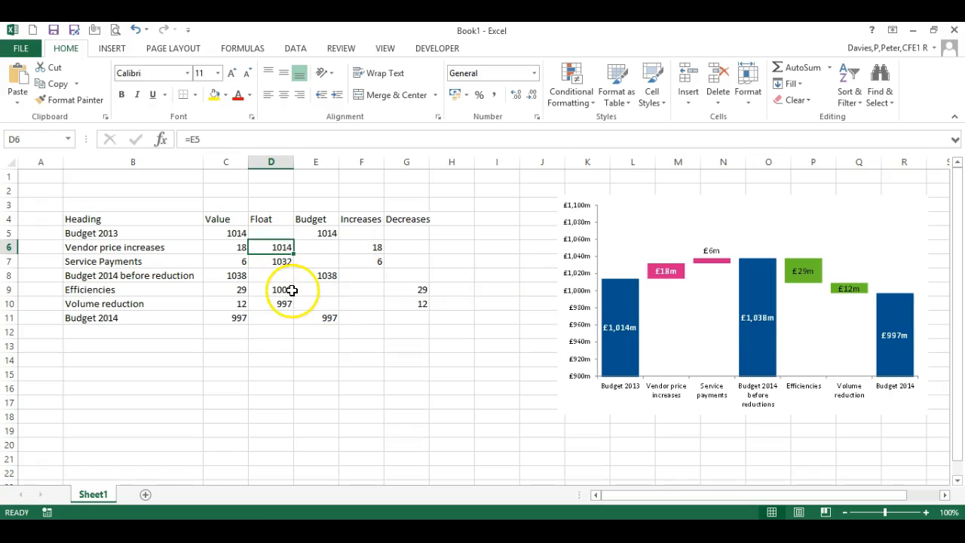
pyautogui.click(266, 260)
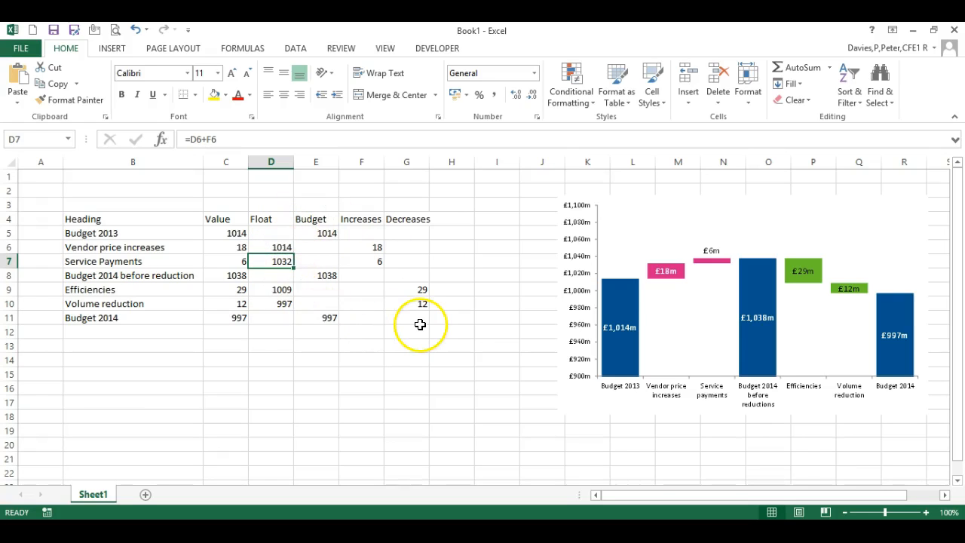
# - Review the Value column, the Budget to Decreases columns and the Float formulas in D6, D7, D9 and D10
pyautogui.moveTo(221, 218); pyautogui.dragTo(230, 322)
pyautogui.moveTo(316, 218); pyautogui.dragTo(412, 322)
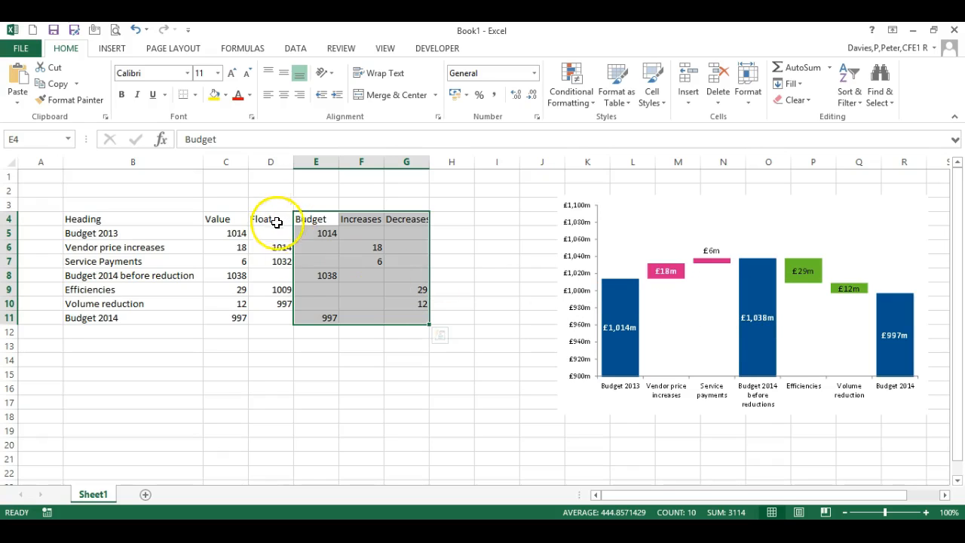
pyautogui.click(280, 248)
pyautogui.click(275, 258)
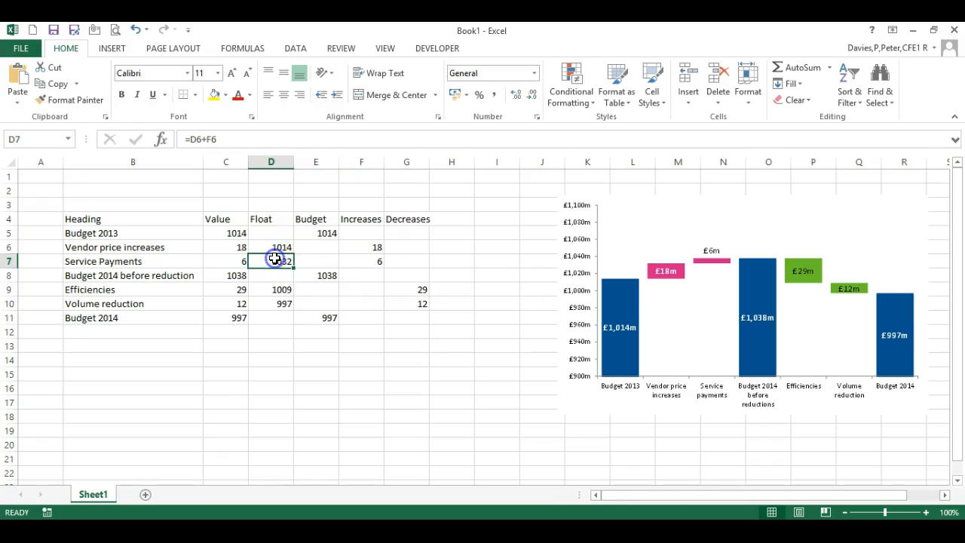
pyautogui.click(276, 290)
pyautogui.click(272, 305)
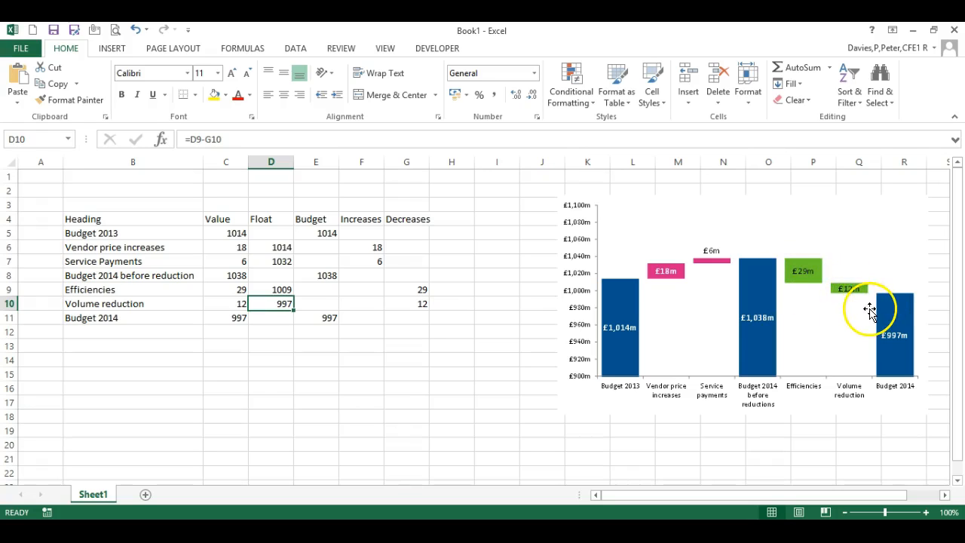
pyautogui.click(352, 341)
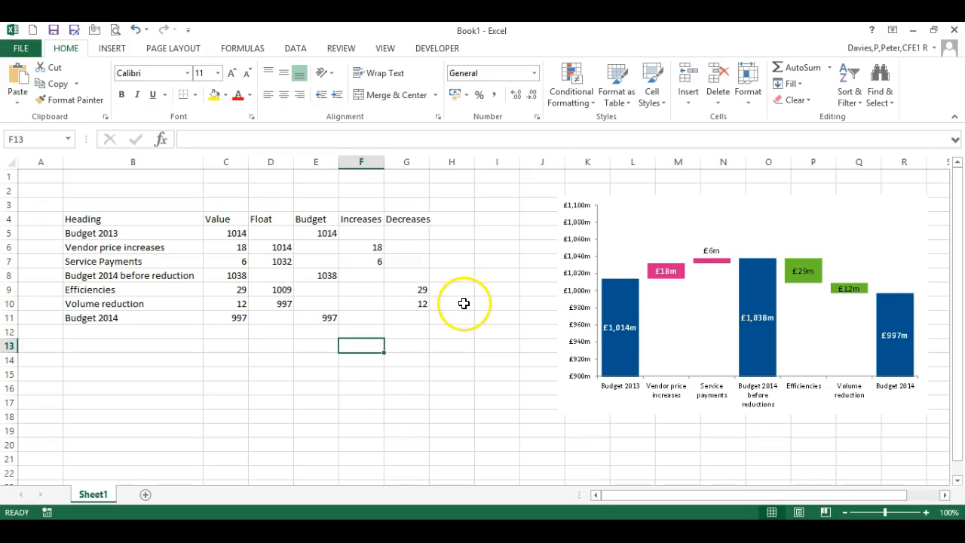
# - Review the Heading labels in B4:B11, the chart data in D4:G11, the Value column and the Budget 2013 formula in E5
pyautogui.moveTo(154, 219); pyautogui.dragTo(150, 319)
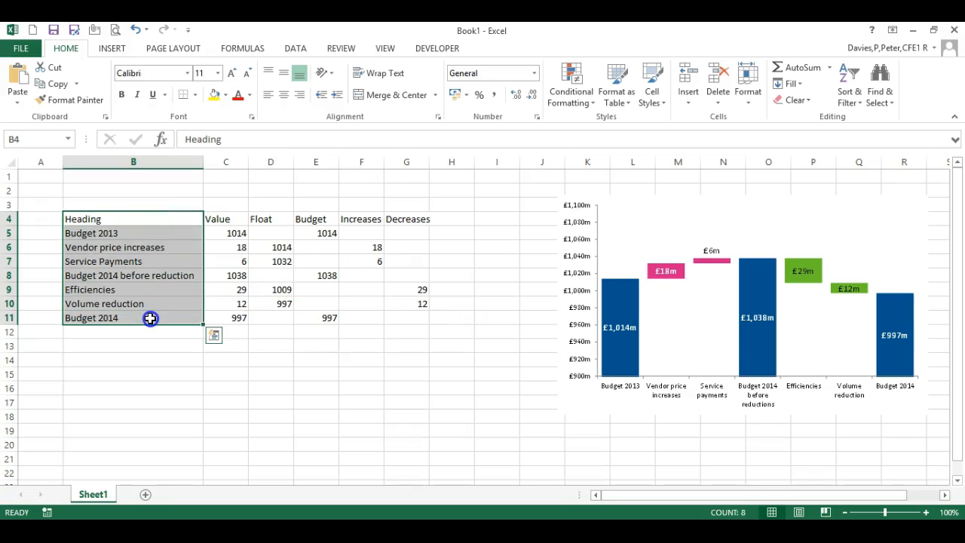
pyautogui.moveTo(266, 218); pyautogui.dragTo(398, 325)
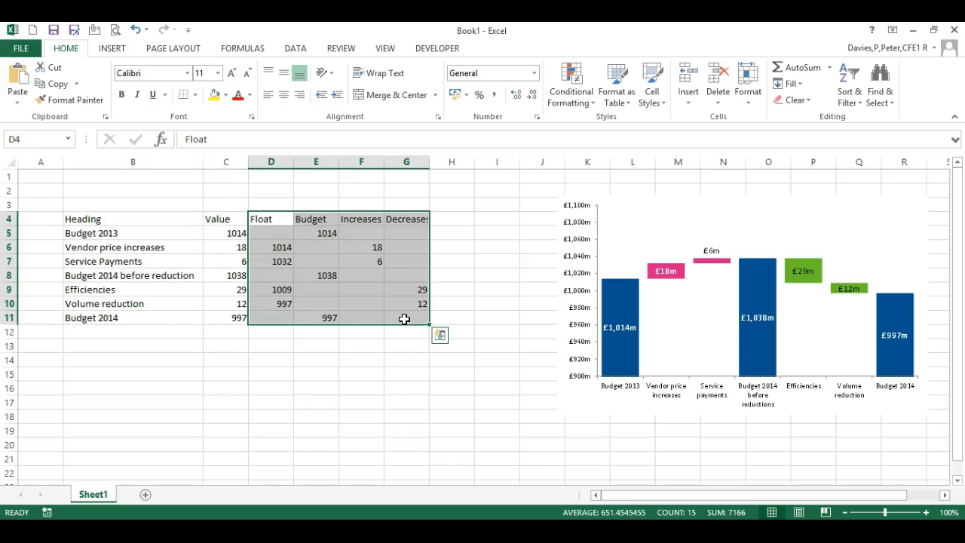
pyautogui.click(392, 341)
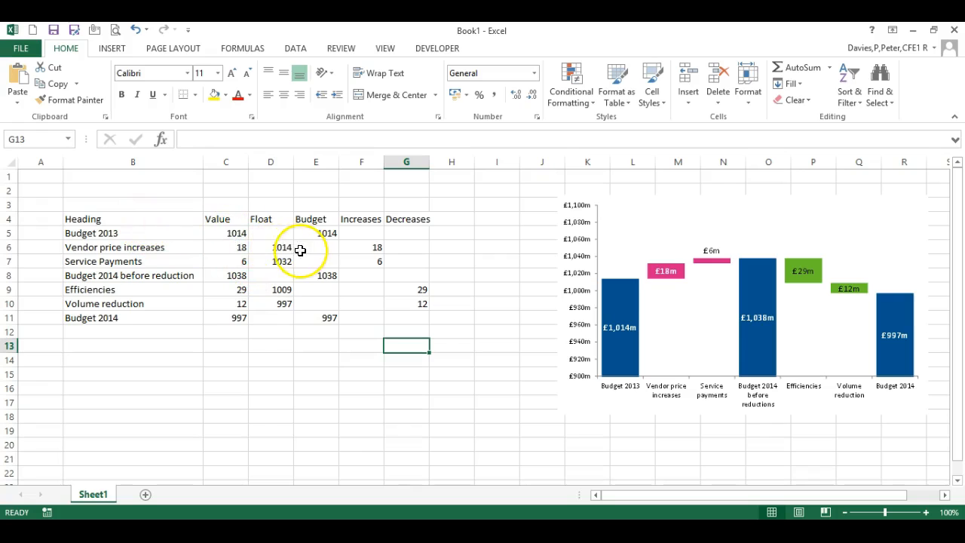
pyautogui.click(223, 218)
pyautogui.moveTo(221, 233); pyautogui.dragTo(214, 324)
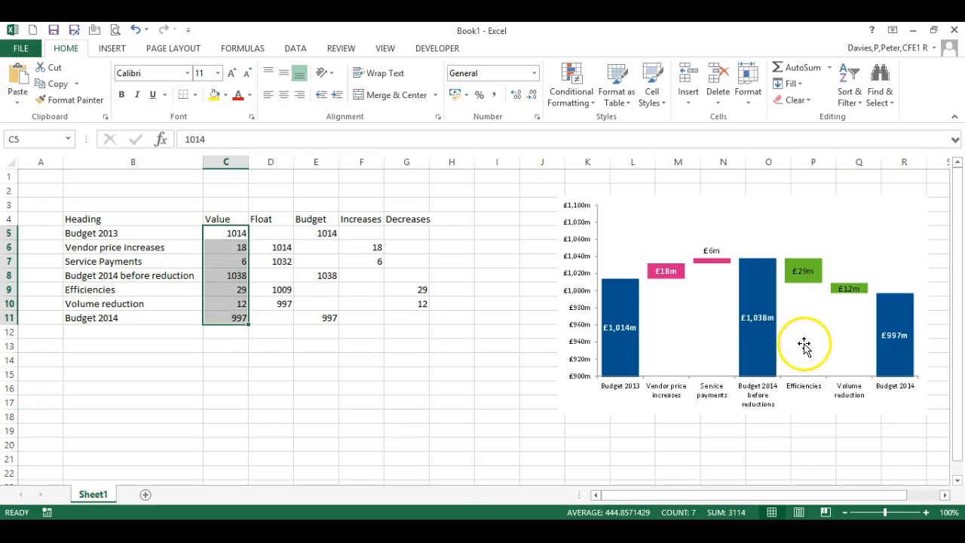
pyautogui.click(224, 233)
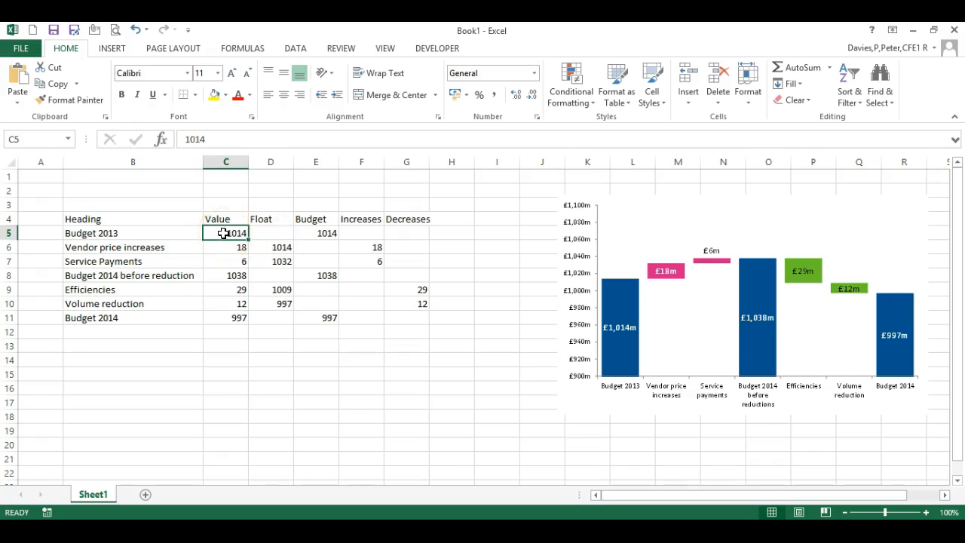
pyautogui.moveTo(316, 233); pyautogui.dragTo(226, 235)
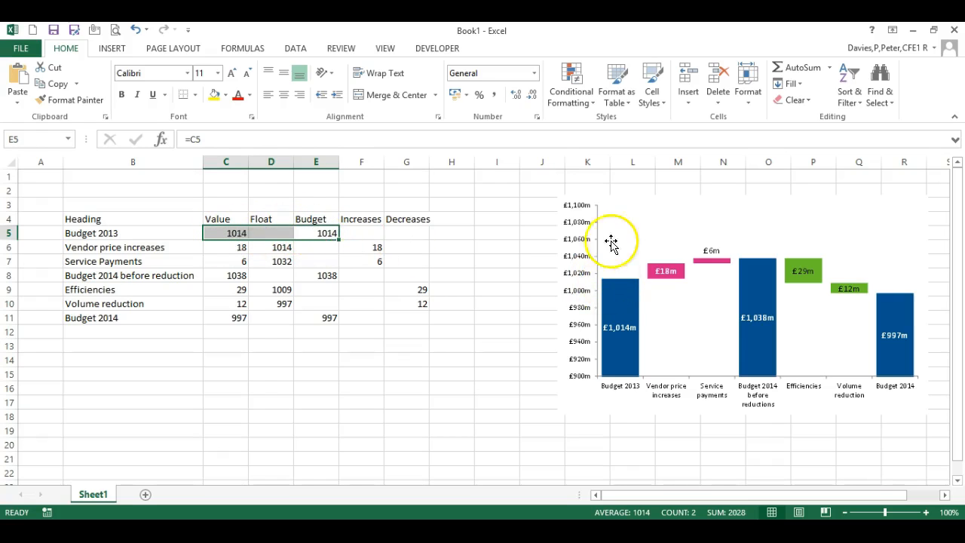
pyautogui.click(309, 257)
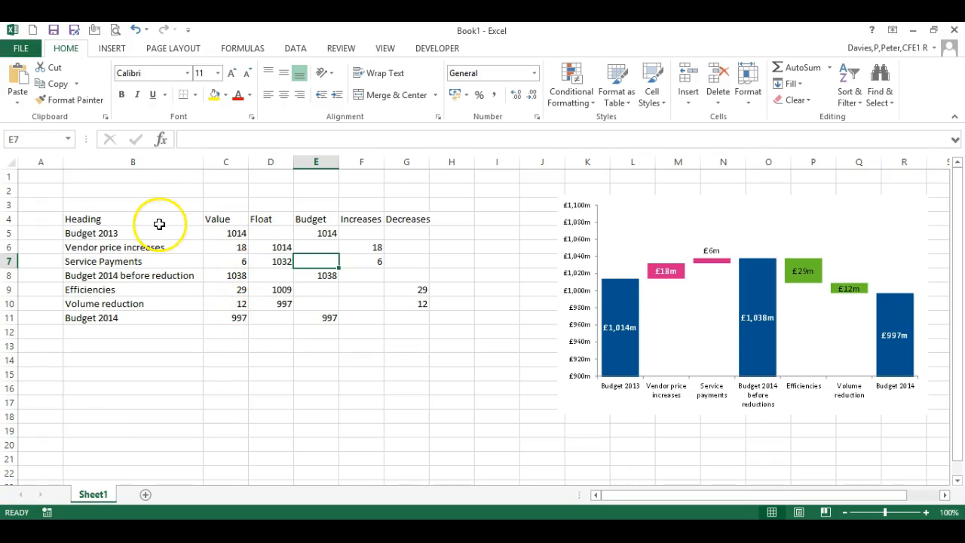
# - Insert a 2-D stacked column chart from the headings in B4:B11 and the Float to Decreases data in D4:G11
pyautogui.moveTo(159, 218); pyautogui.dragTo(156, 268)
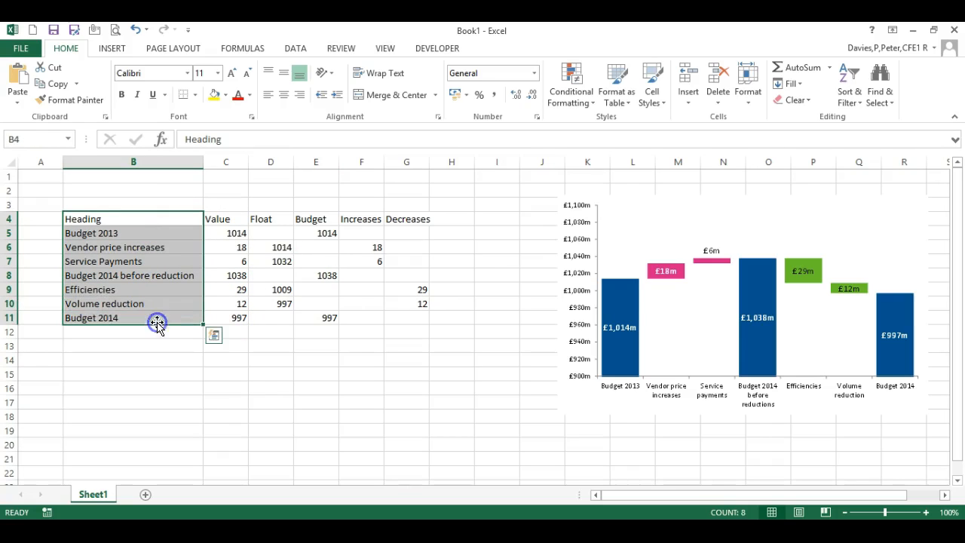
pyautogui.keyDown('ctrl'); pyautogui.click(269, 219); pyautogui.keyUp('ctrl')
pyautogui.moveTo(269, 219); pyautogui.dragTo(402, 317)
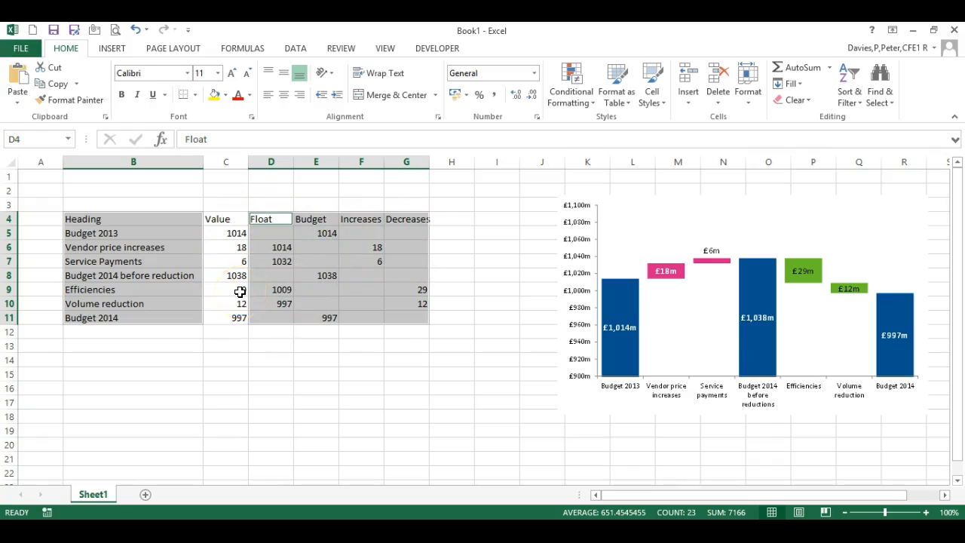
pyautogui.click(108, 48)
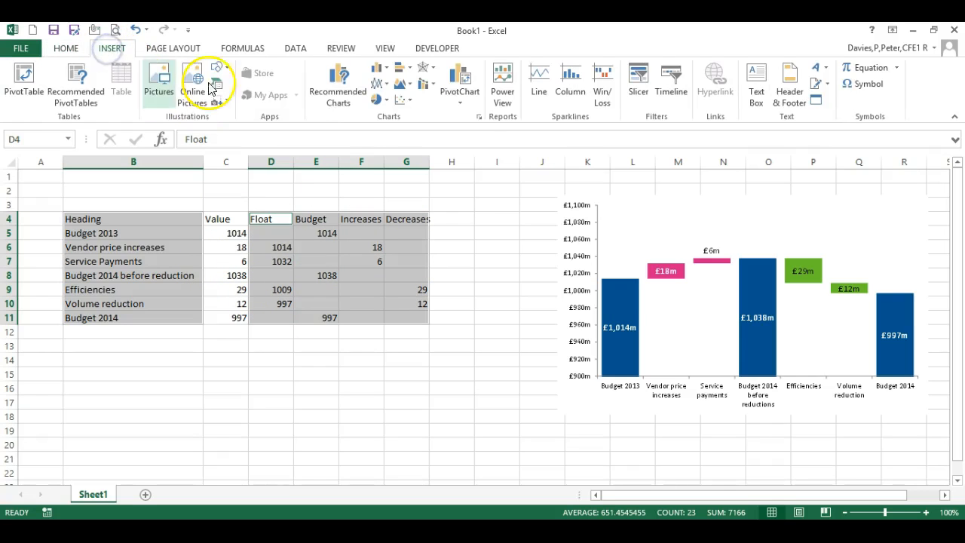
pyautogui.click(379, 67)
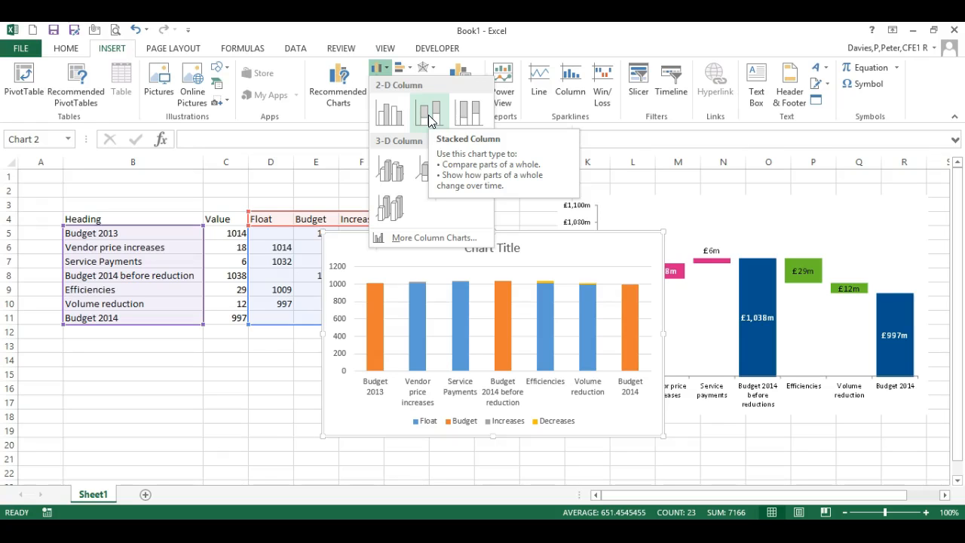
pyautogui.click(429, 119)
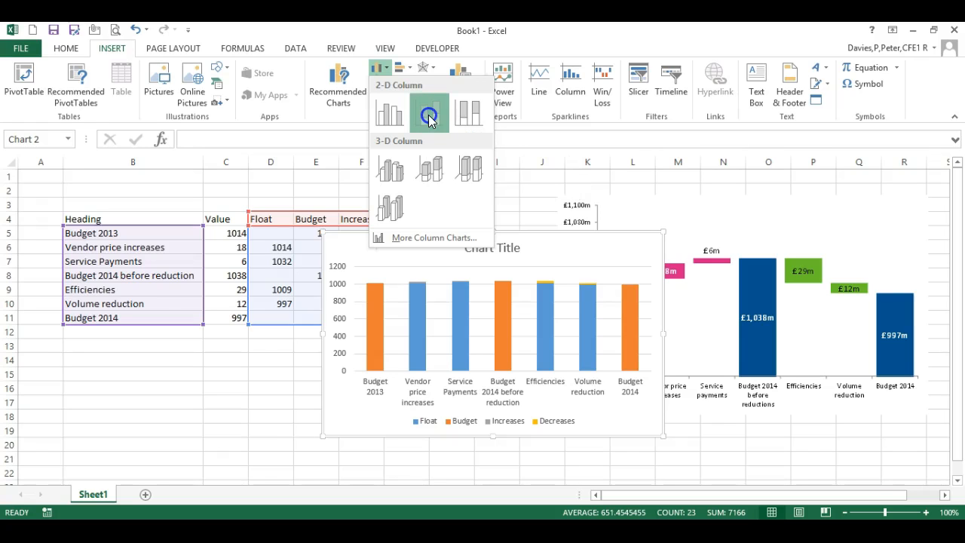
# - Move the new chart over the data table, beside the example chart, and delete its title and legend
pyautogui.moveTo(412, 278)
pyautogui.mouseDown()
pyautogui.moveTo(420, 252)
pyautogui.moveTo(319, 302)
pyautogui.moveTo(311, 276)
pyautogui.moveTo(289, 383)
pyautogui.moveTo(295, 229)
pyautogui.moveTo(289, 295)
pyautogui.moveTo(297, 261)
pyautogui.moveTo(316, 282)
pyautogui.moveTo(500, 315)
pyautogui.moveTo(478, 301)
pyautogui.mouseUp()
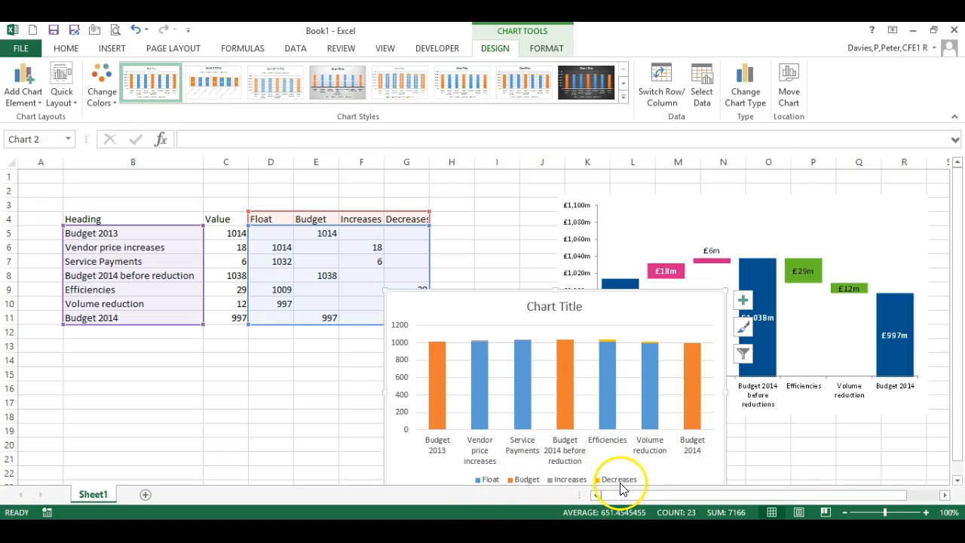
pyautogui.moveTo(467, 310); pyautogui.dragTo(252, 226)
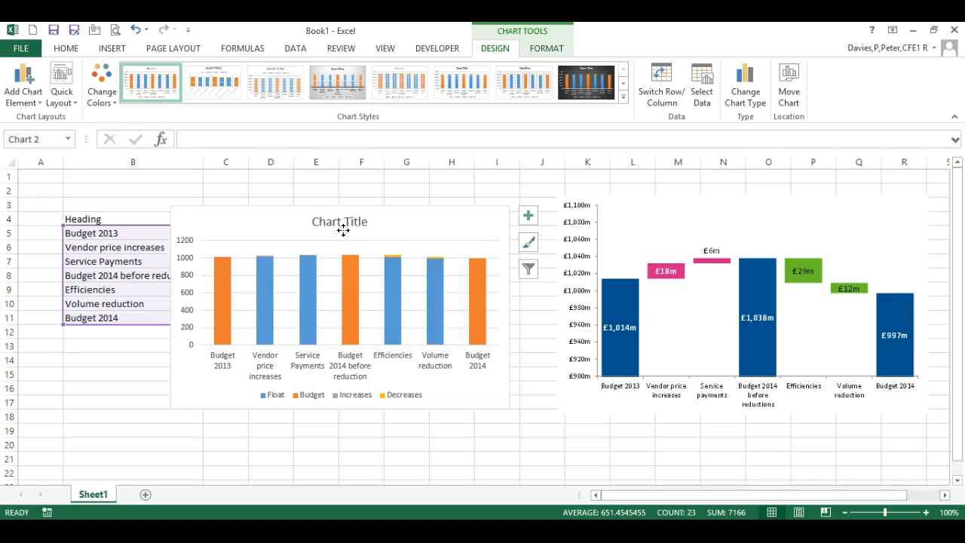
pyautogui.press('Delete')
pyautogui.click(334, 399)
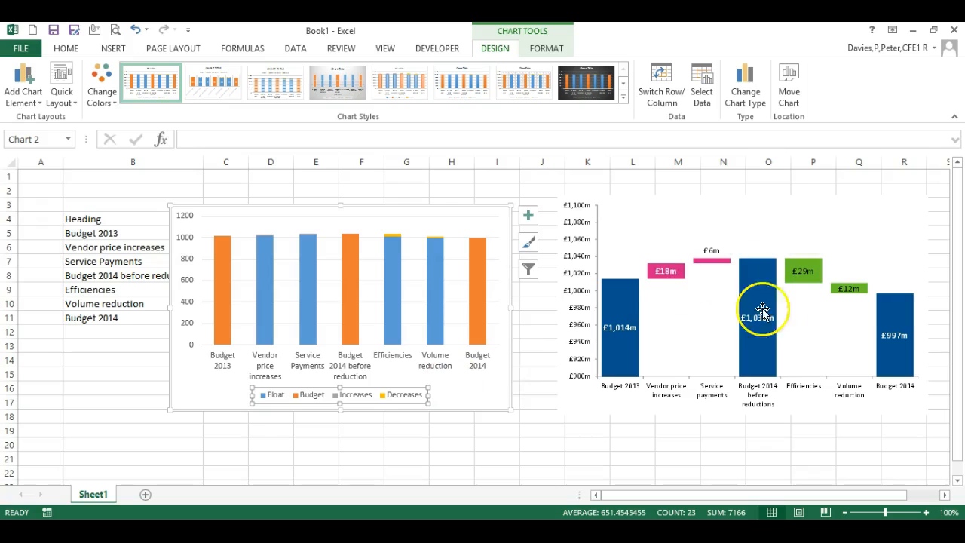
pyautogui.press('Delete')
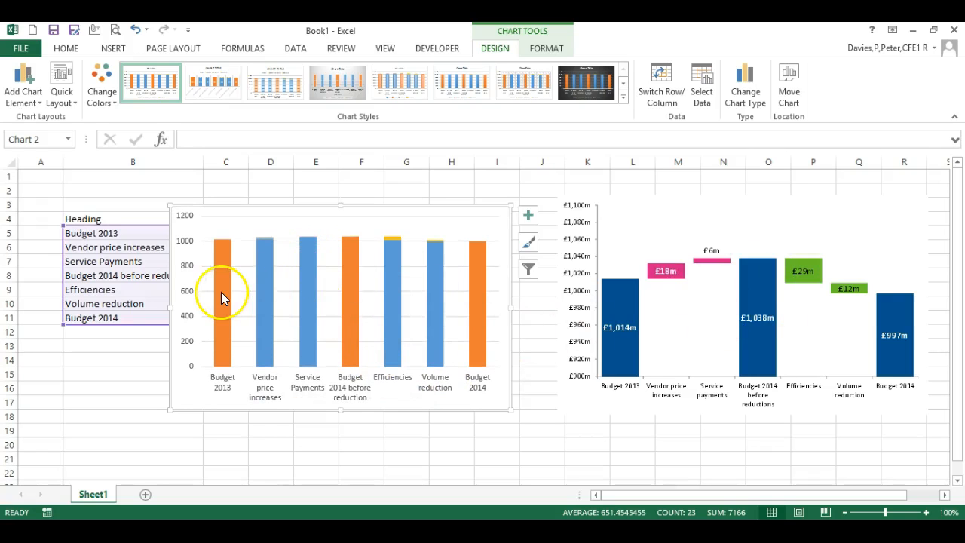
# - Set the new chart's vertical axis bounds to a minimum of 900 and a maximum of 1100
pyautogui.moveTo(270, 274)
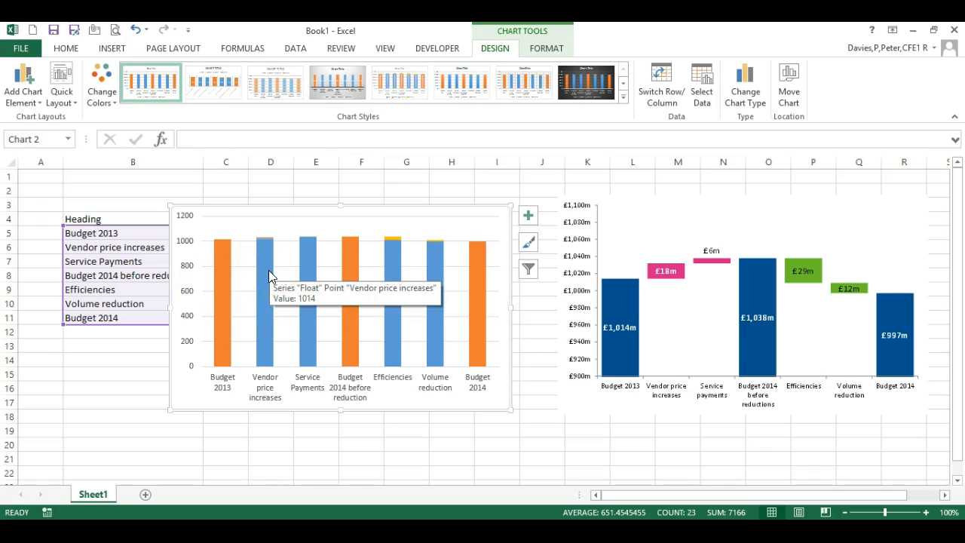
pyautogui.moveTo(394, 247)
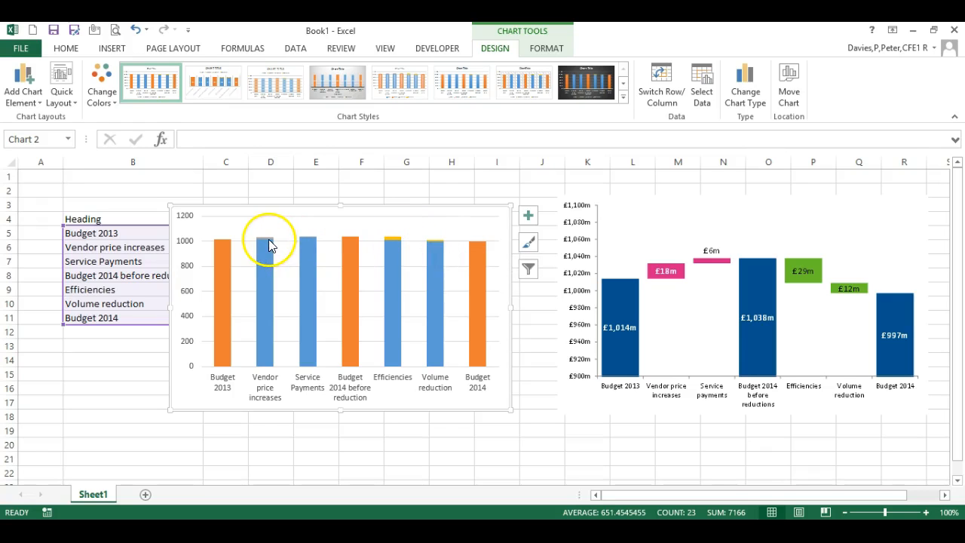
pyautogui.moveTo(265, 241)
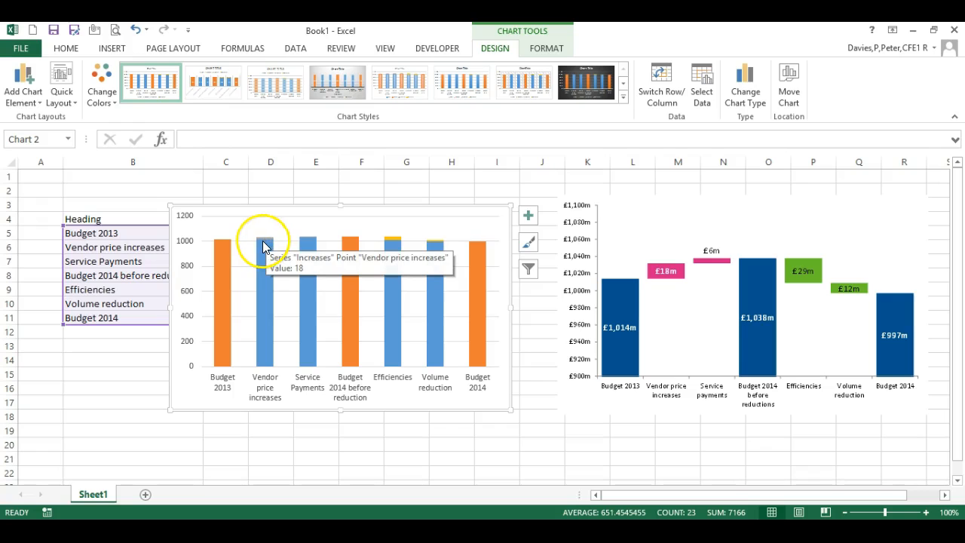
pyautogui.click(188, 245)
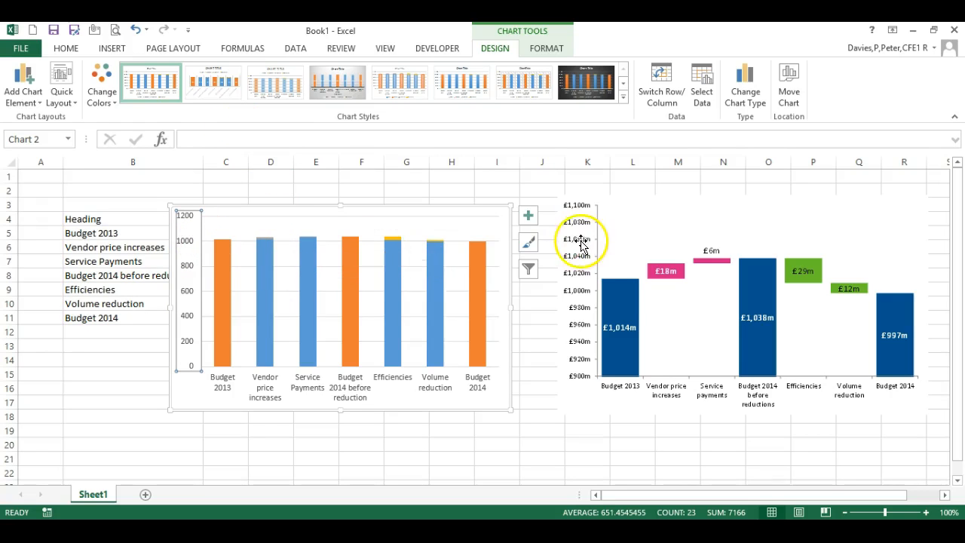
pyautogui.rightClick(185, 216)
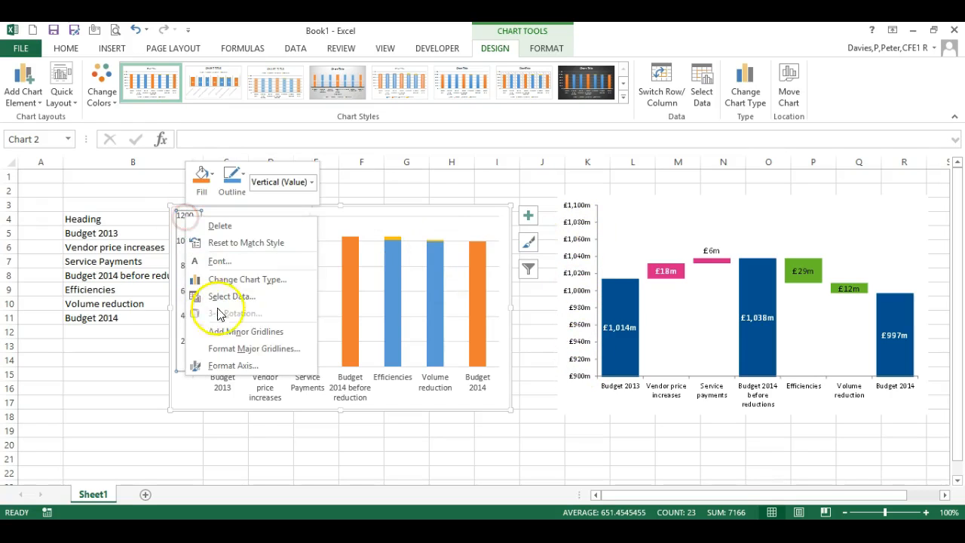
pyautogui.click(254, 366)
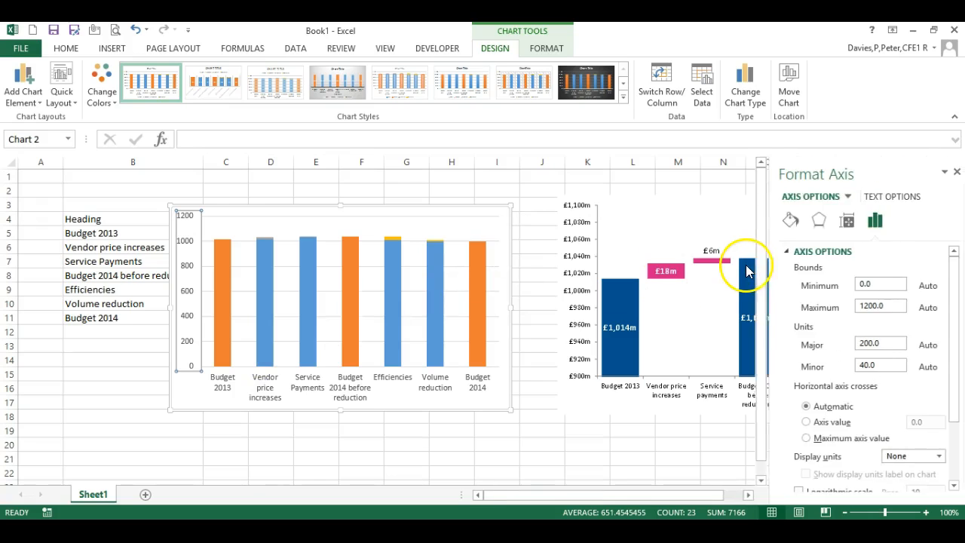
pyautogui.click(878, 285)
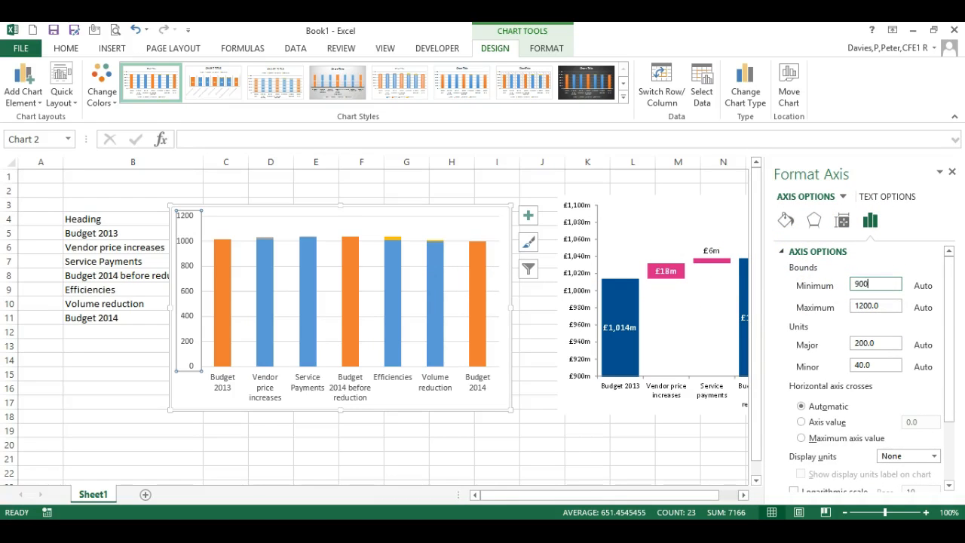
pyautogui.moveTo(895, 306); pyautogui.dragTo(840, 309)
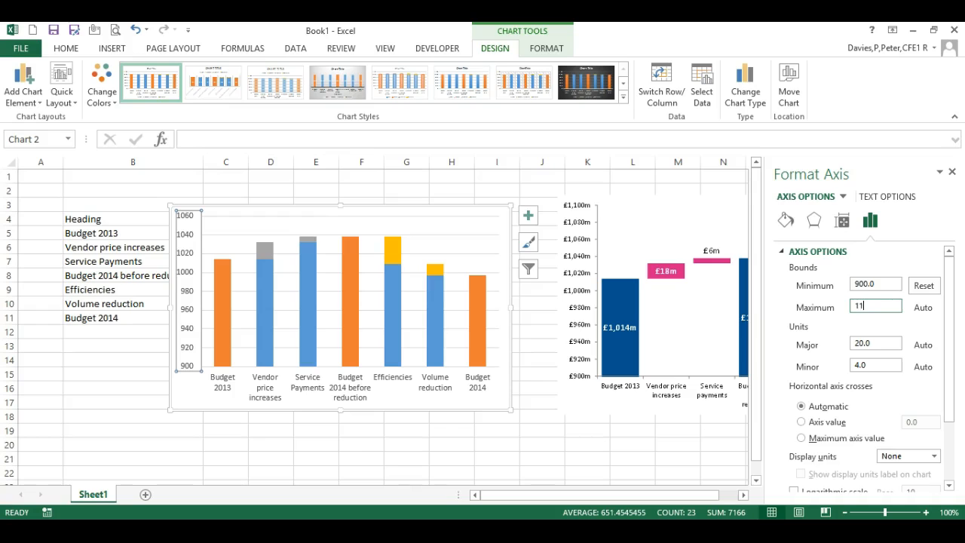
pyautogui.click(887, 282)
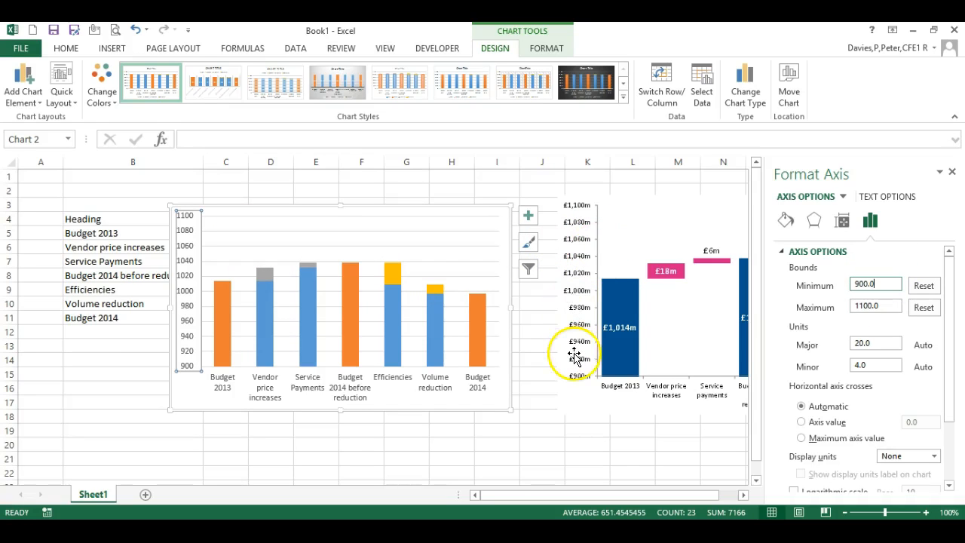
# - Add the custom number format code £#,##0"m" to the chart's vertical axis
pyautogui.moveTo(950, 309); pyautogui.dragTo(953, 386)
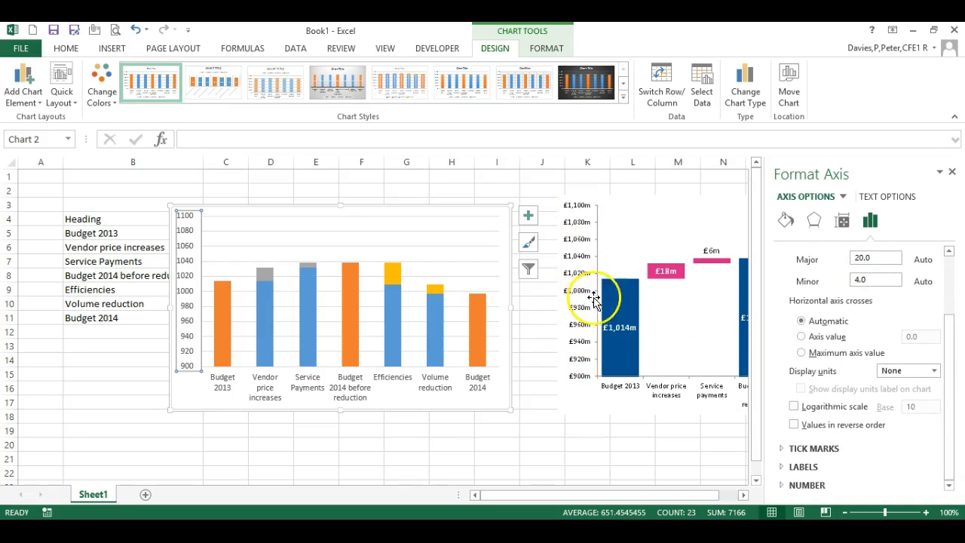
pyautogui.click(780, 488)
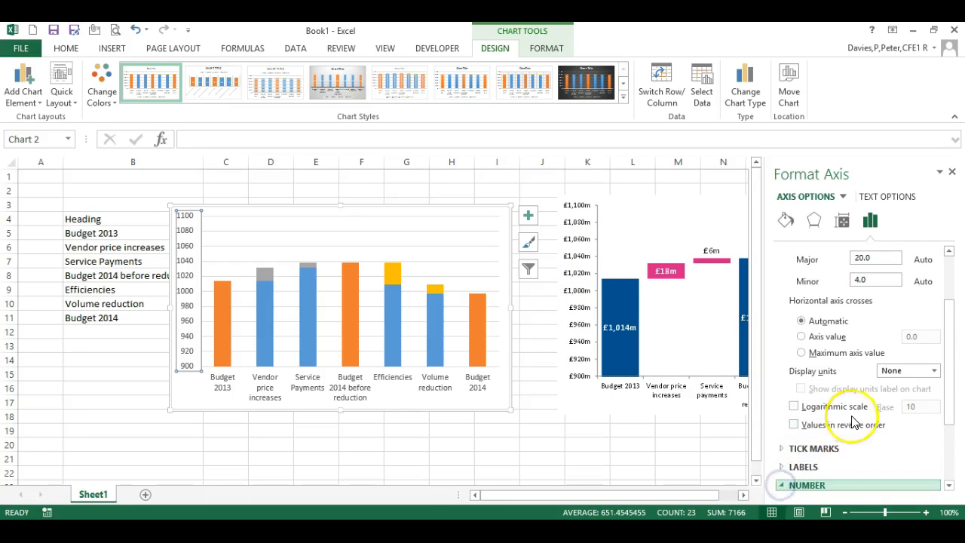
pyautogui.moveTo(950, 384); pyautogui.dragTo(953, 465)
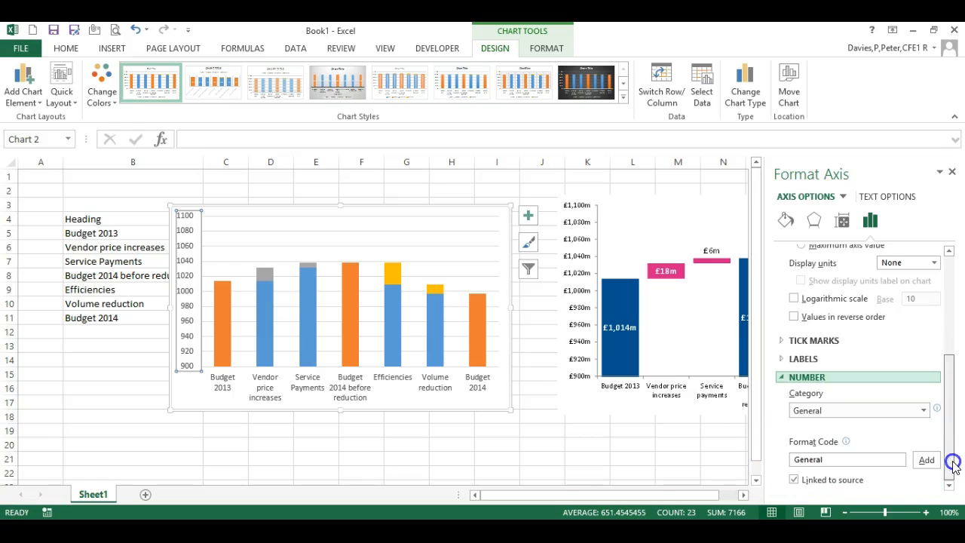
pyautogui.click(843, 459)
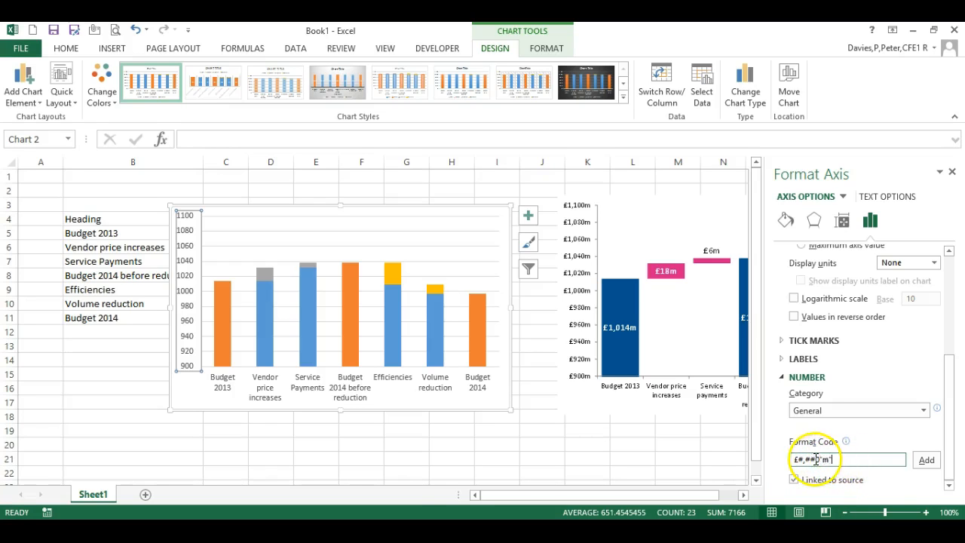
pyautogui.click(927, 460)
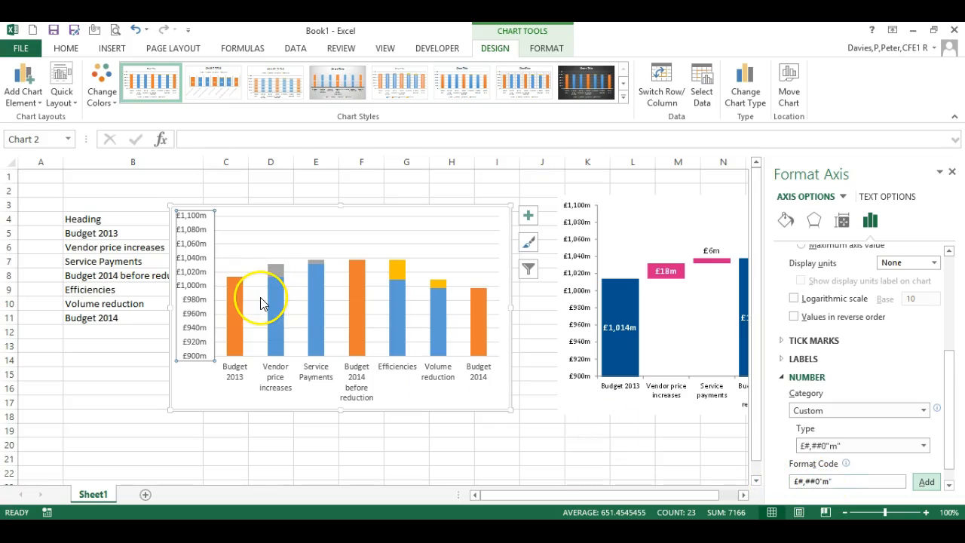
# - Set the major tick marks of the chart's vertical axis to Outside
pyautogui.click(781, 343)
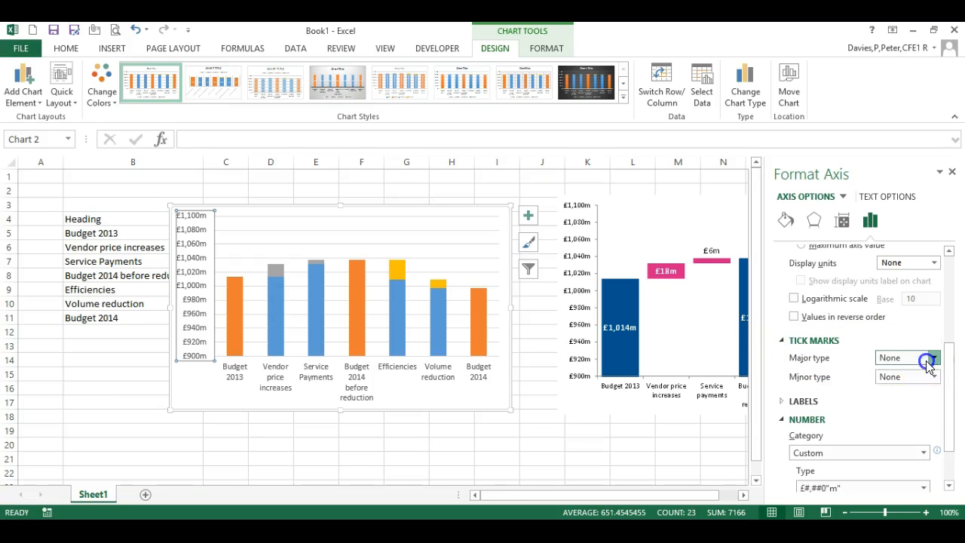
pyautogui.click(932, 359)
pyautogui.click(912, 405)
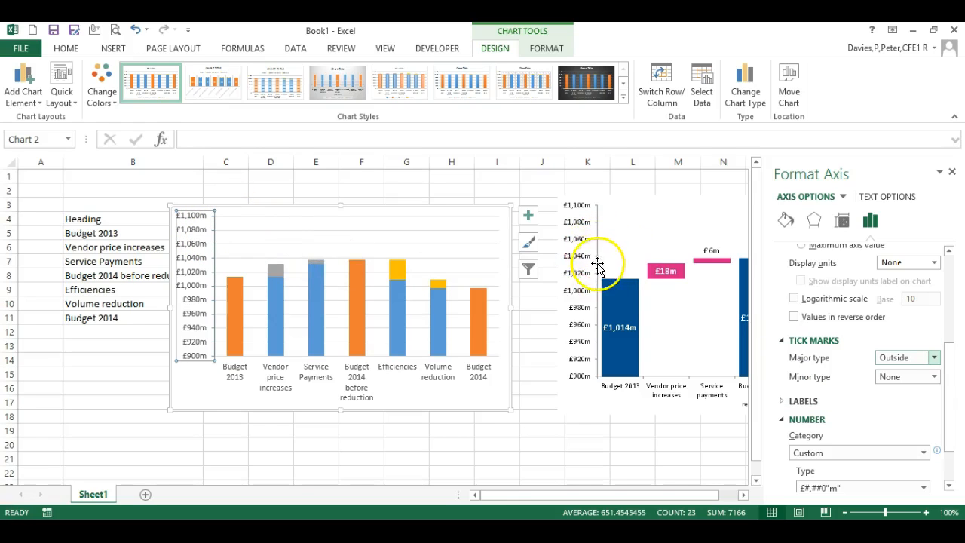
# - Give the vertical axis a solid black line and delete the chart's major gridlines
pyautogui.moveTo(951, 377); pyautogui.dragTo(951, 280)
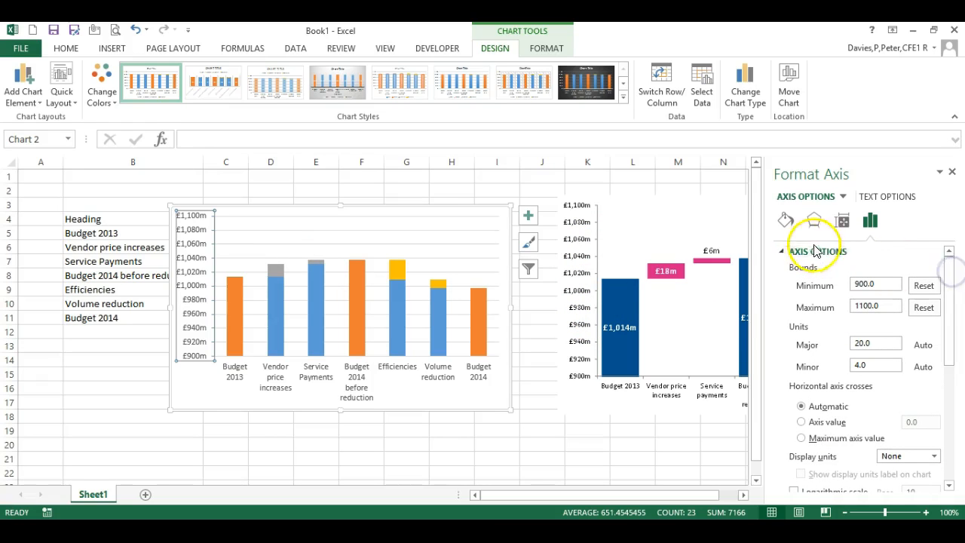
pyautogui.click(784, 222)
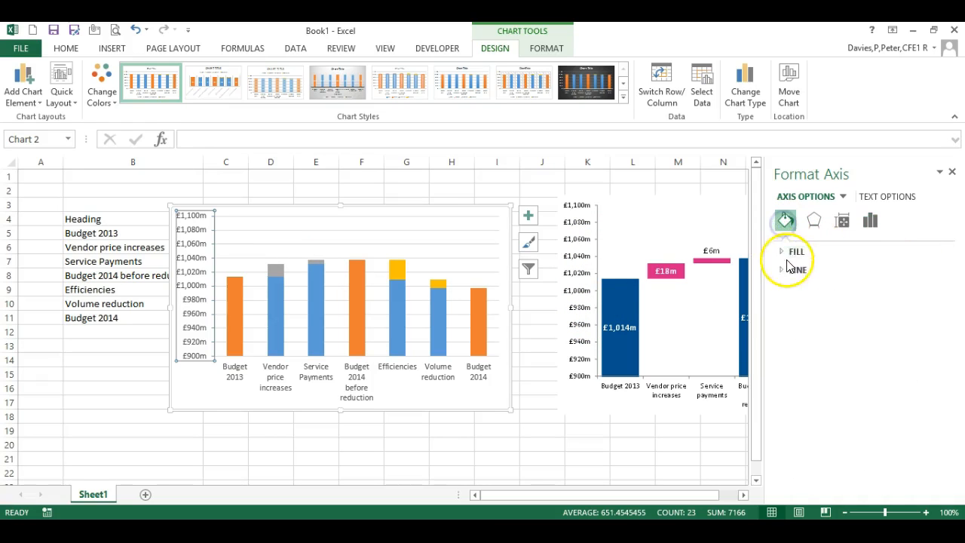
pyautogui.click(788, 270)
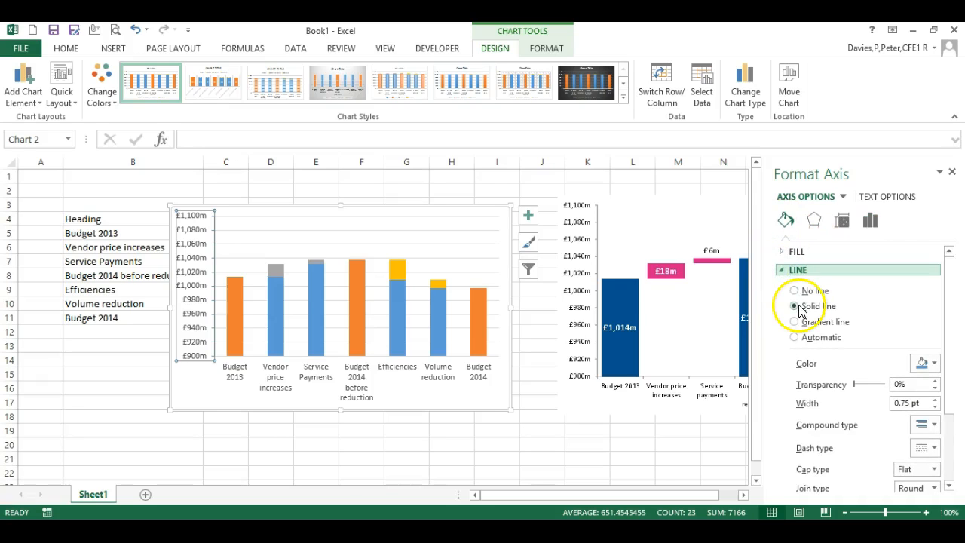
pyautogui.click(797, 307)
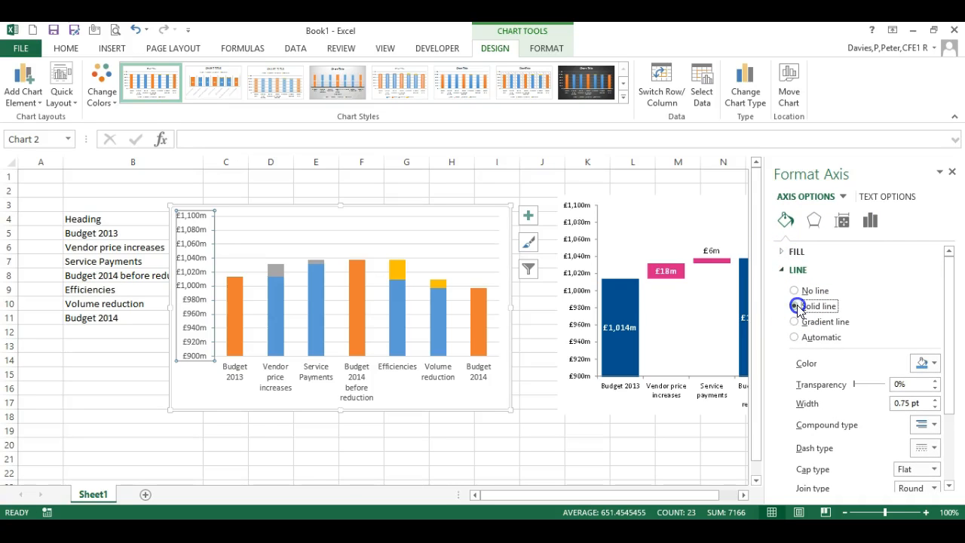
pyautogui.click(934, 364)
pyautogui.click(859, 397)
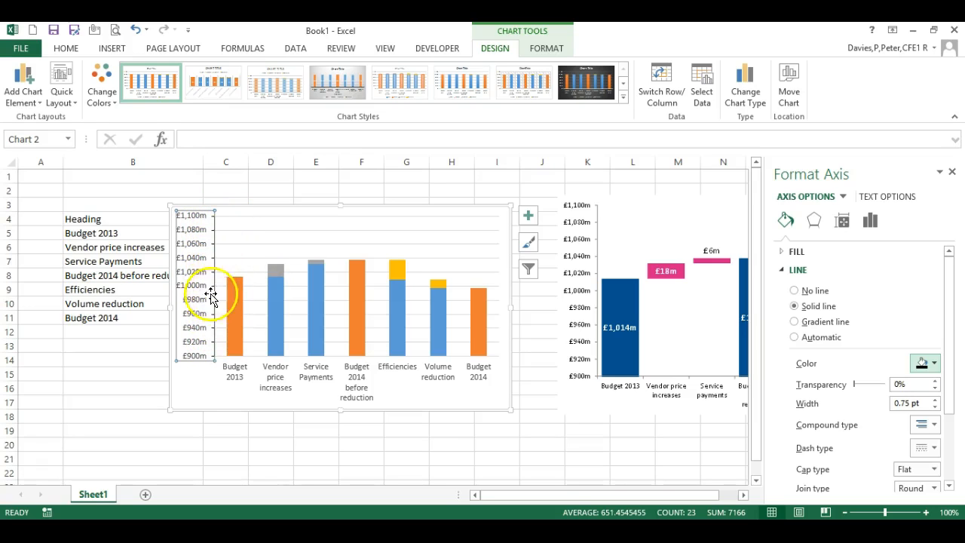
pyautogui.click(252, 233)
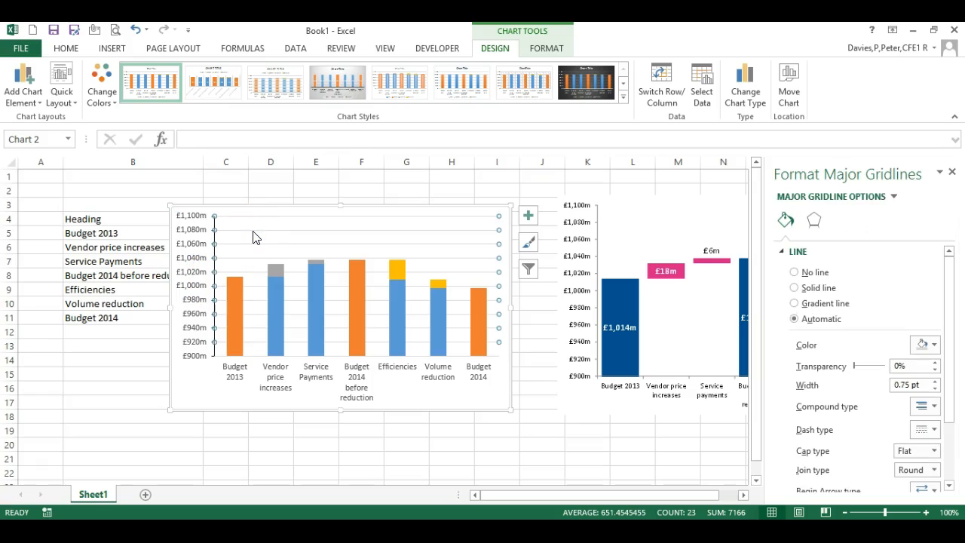
pyautogui.press('Delete')
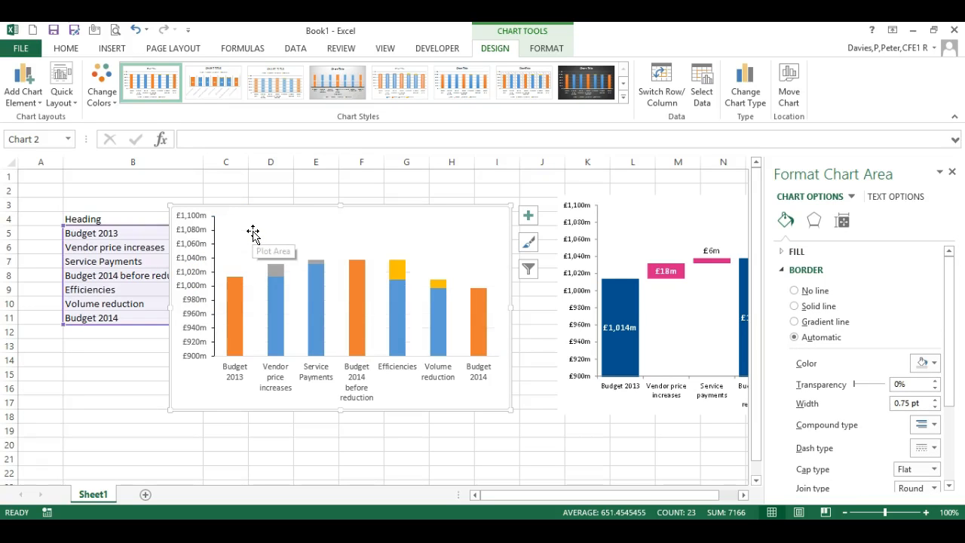
# - Reduce the gap width of the chart's columns to 29%
pyautogui.click(293, 284)
pyautogui.click(276, 302)
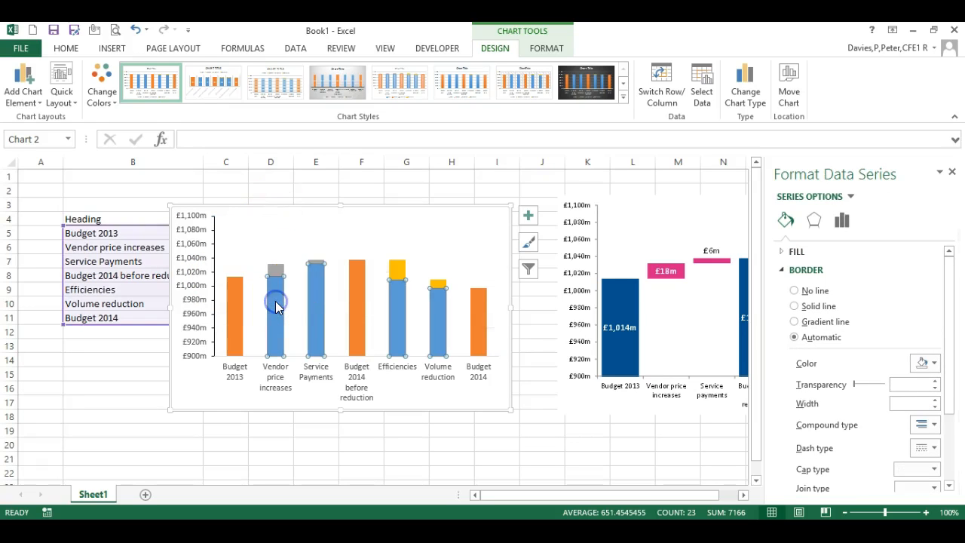
pyautogui.click(787, 269)
pyautogui.click(842, 219)
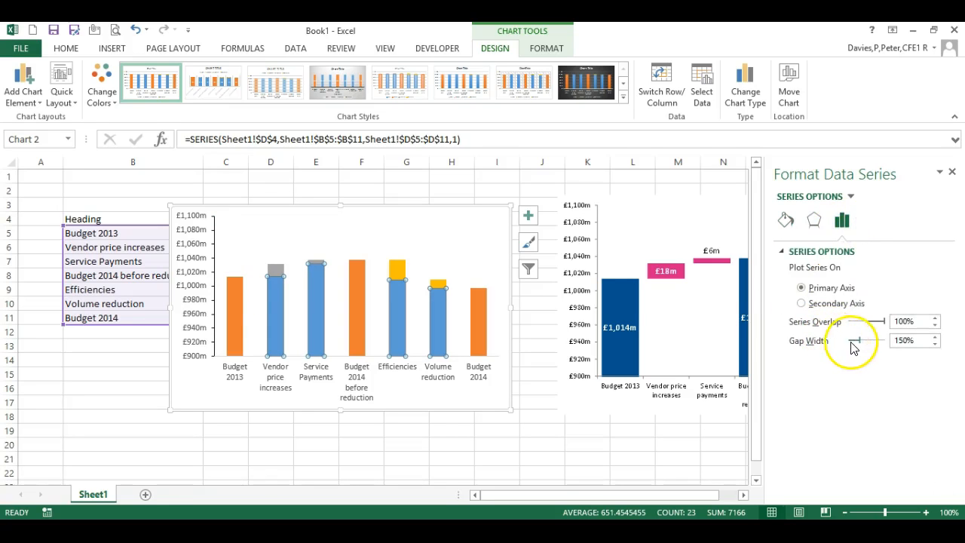
pyautogui.moveTo(858, 341); pyautogui.dragTo(854, 342)
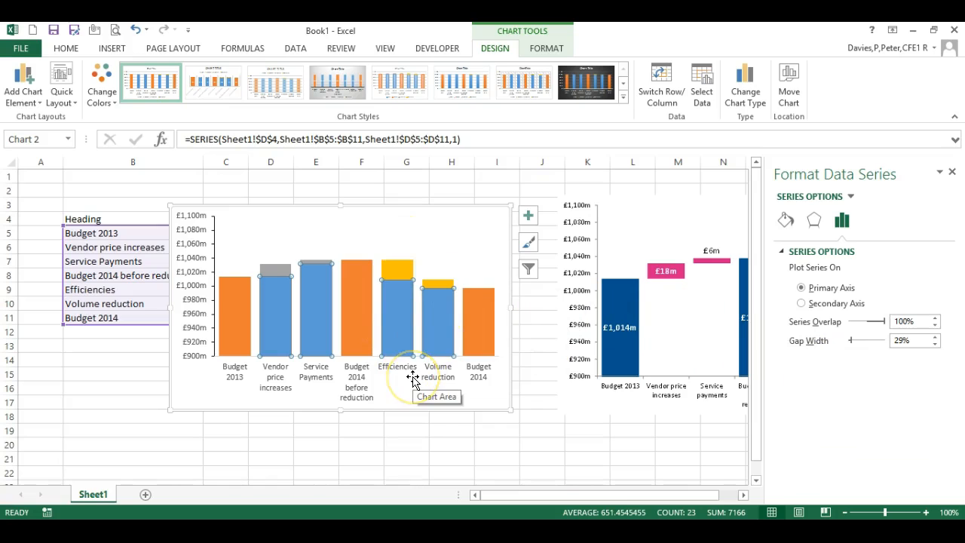
pyautogui.click(442, 253)
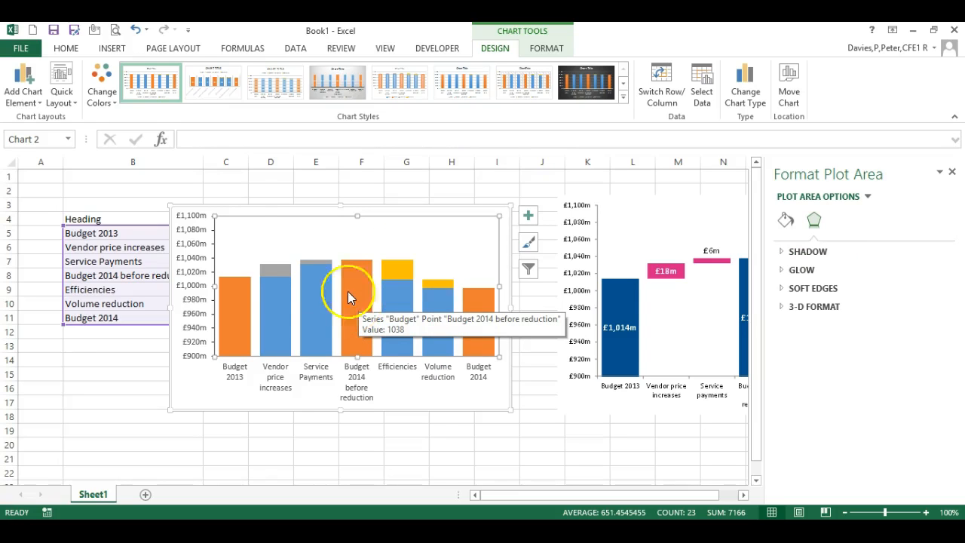
# - Apply the custom bt theme to the workbook
pyautogui.click(104, 103)
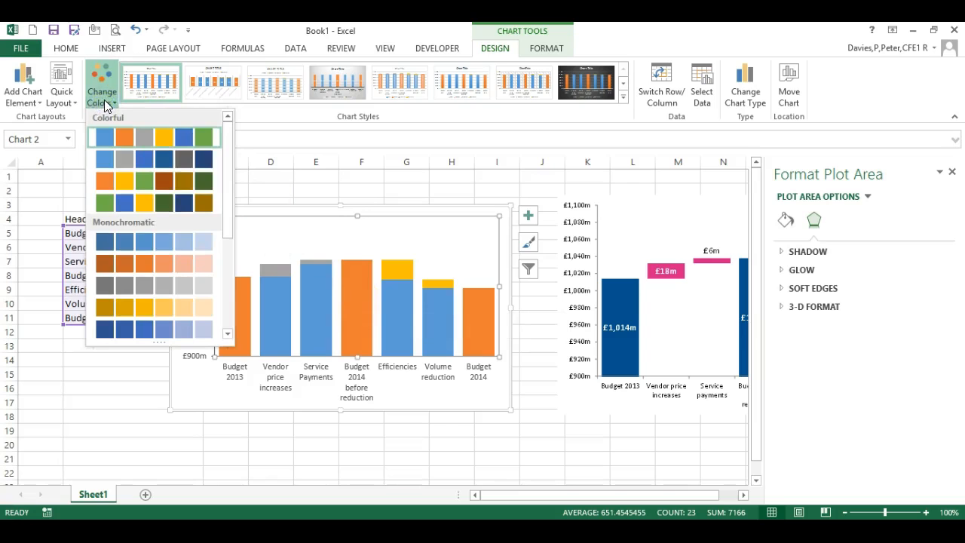
pyautogui.click(103, 103)
pyautogui.click(175, 49)
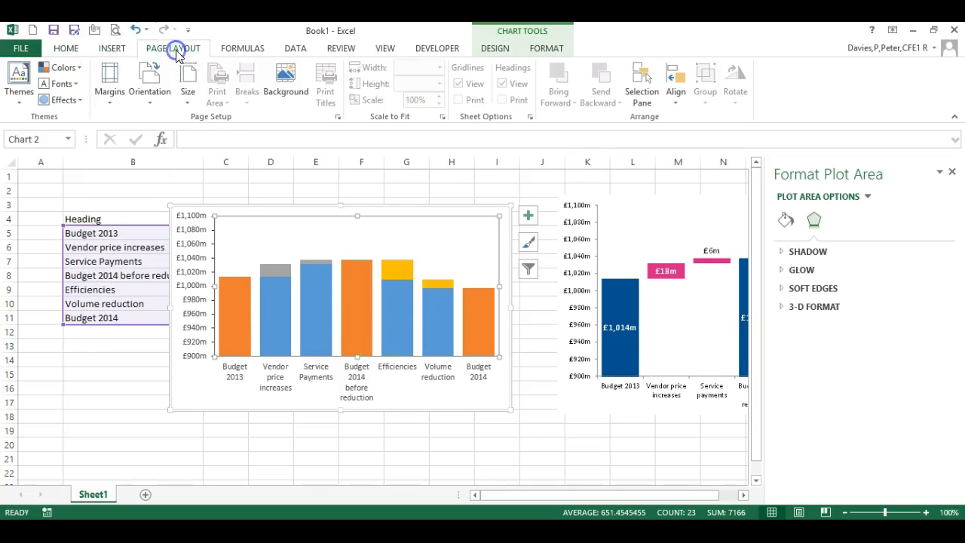
pyautogui.click(65, 73)
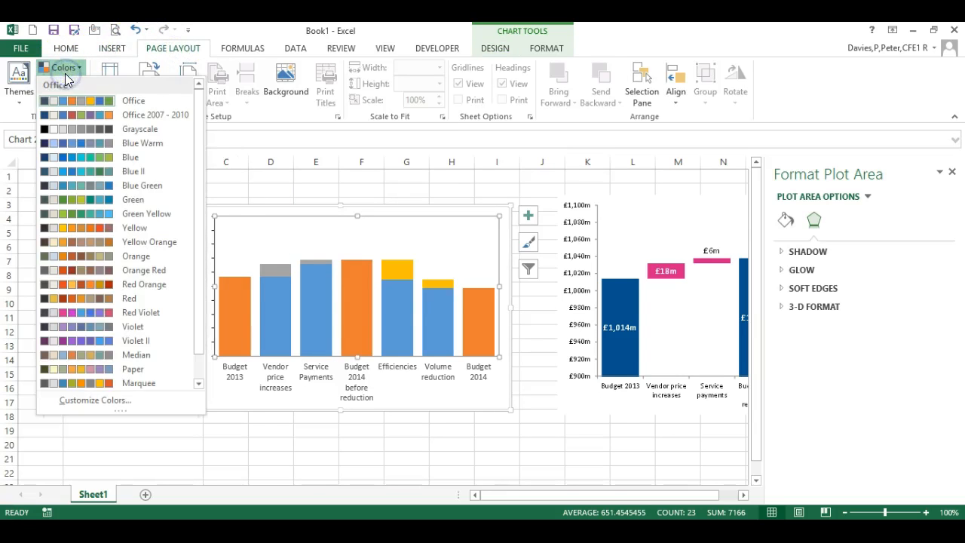
pyautogui.click(19, 75)
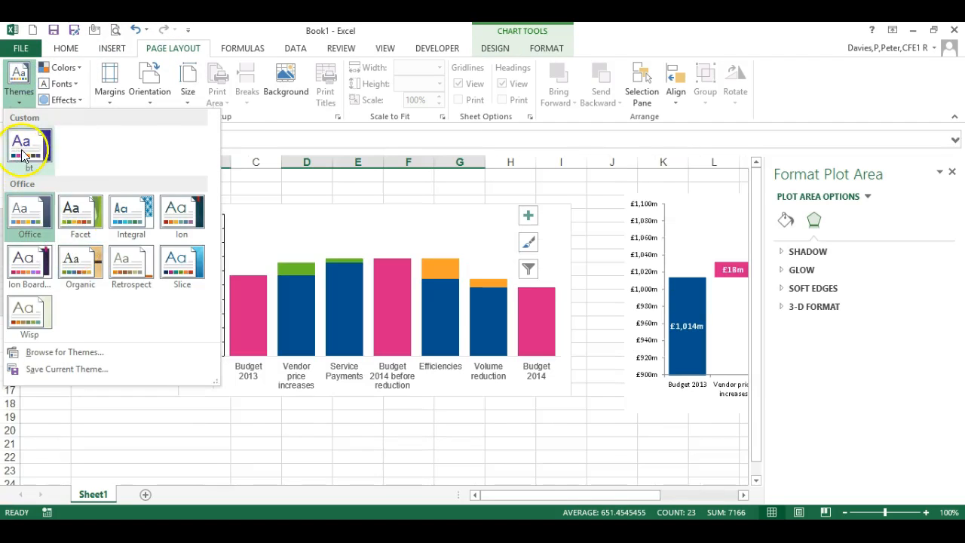
pyautogui.click(23, 148)
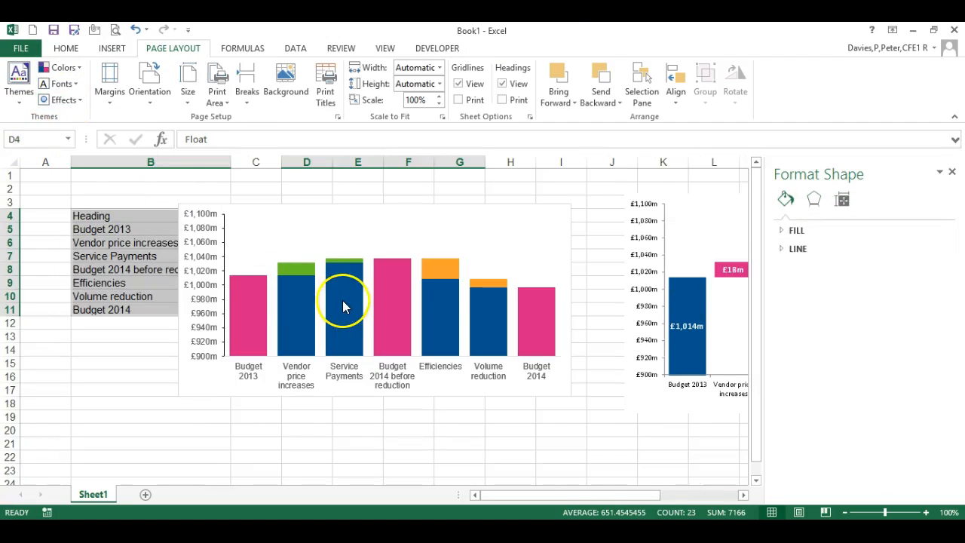
# - Fill the chart's Budget series with the dark blue theme colour
pyautogui.moveTo(302, 304)
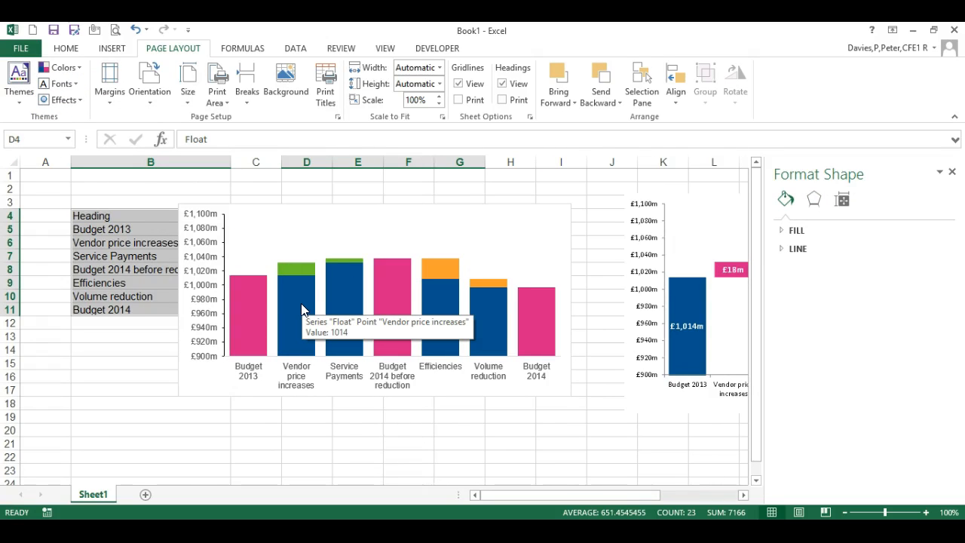
pyautogui.click(299, 231)
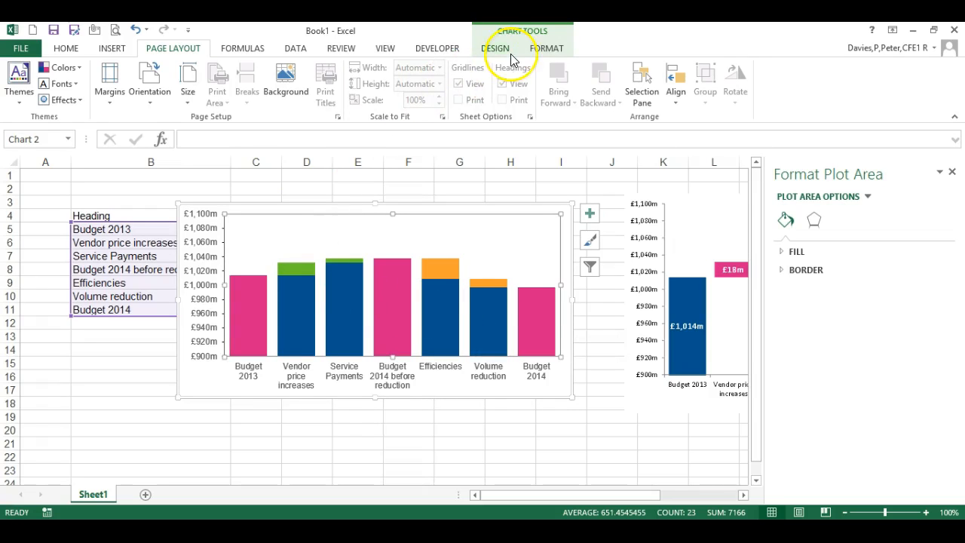
pyautogui.click(547, 48)
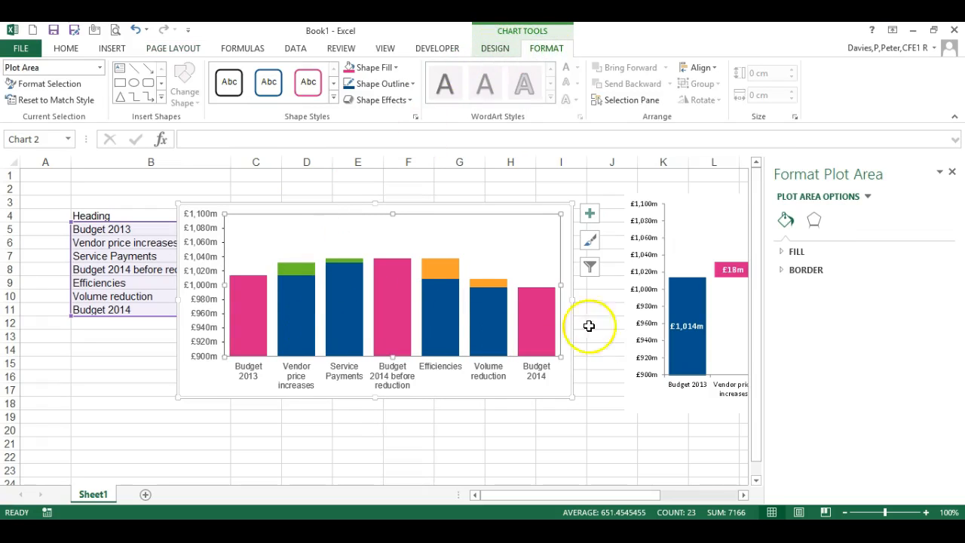
pyautogui.click(249, 302)
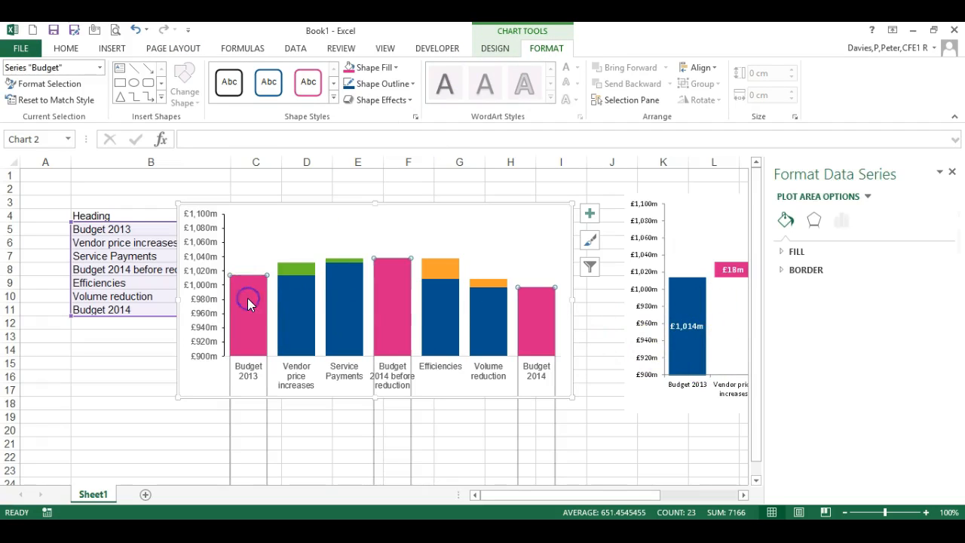
pyautogui.click(374, 67)
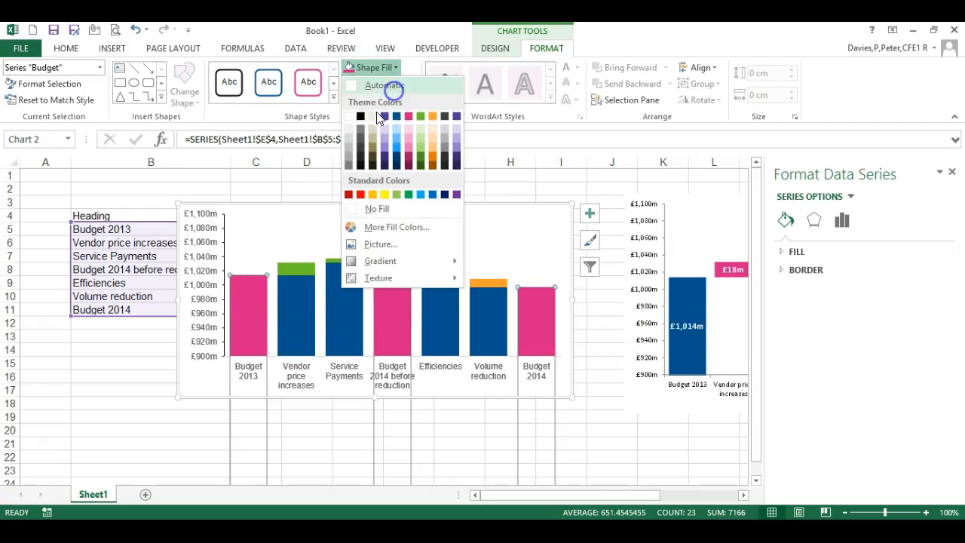
pyautogui.click(397, 117)
# - Fill the Increases series with the pink theme colour and the Decreases series with the green one
pyautogui.click(294, 266)
pyautogui.click(375, 68)
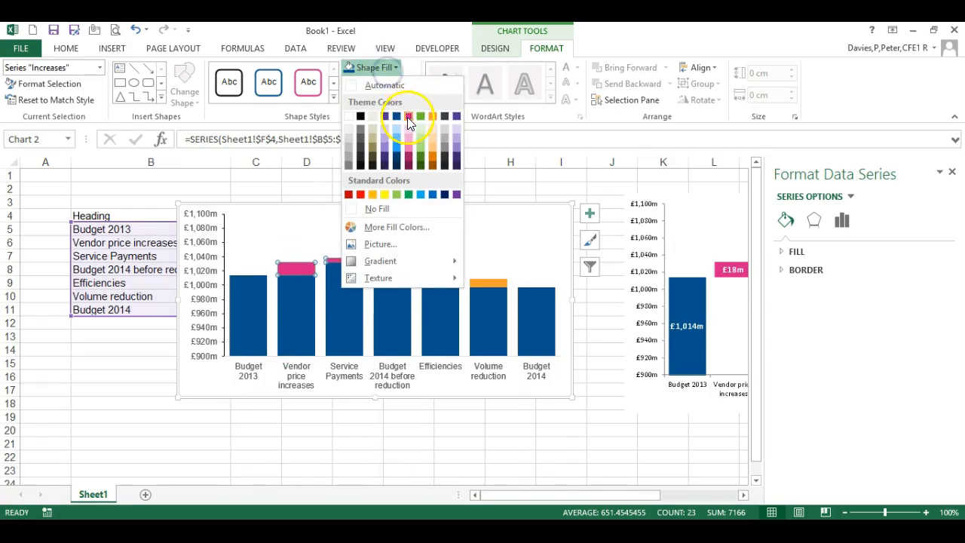
pyautogui.click(407, 119)
pyautogui.click(395, 259)
pyautogui.click(435, 266)
pyautogui.click(388, 67)
pyautogui.click(415, 117)
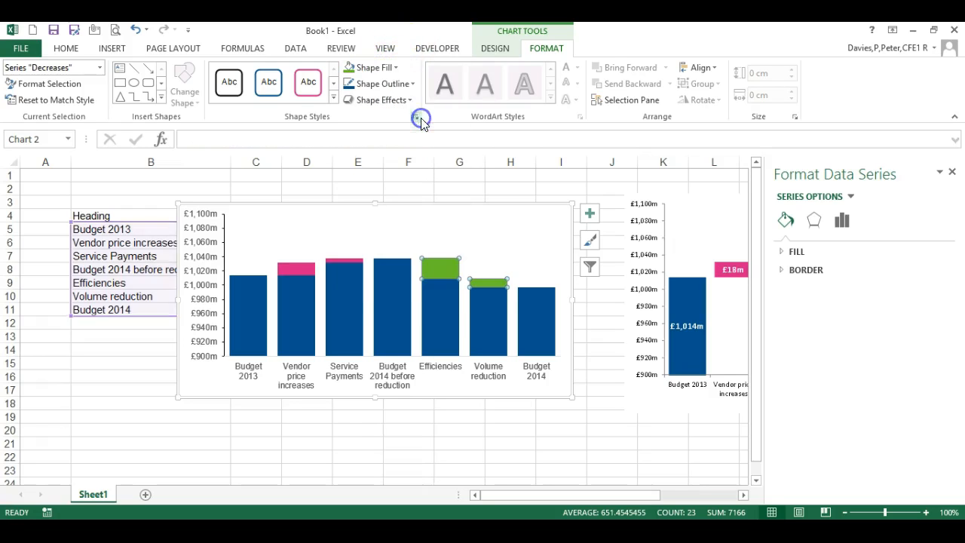
# - Make the Float series invisible by setting it to no fill and no border line
pyautogui.click(439, 309)
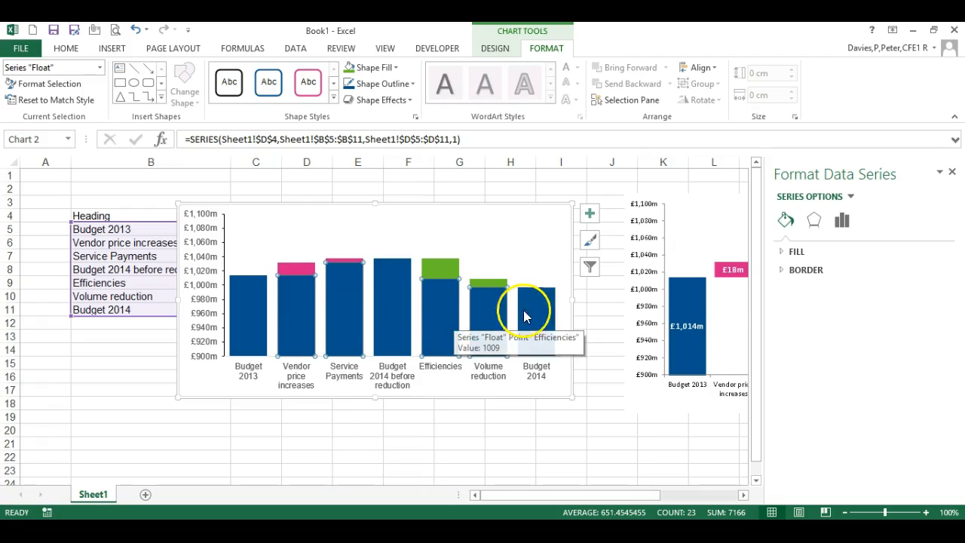
pyautogui.click(784, 252)
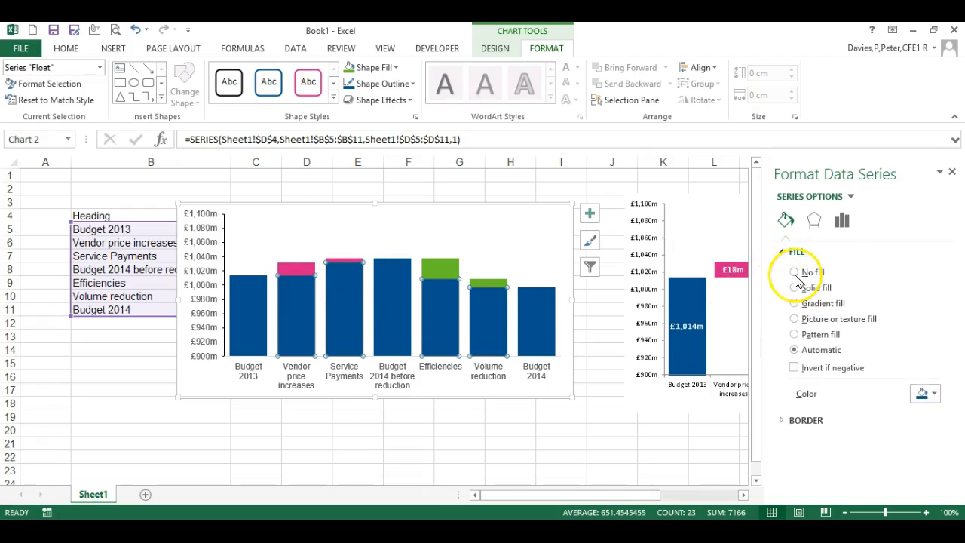
pyautogui.click(795, 273)
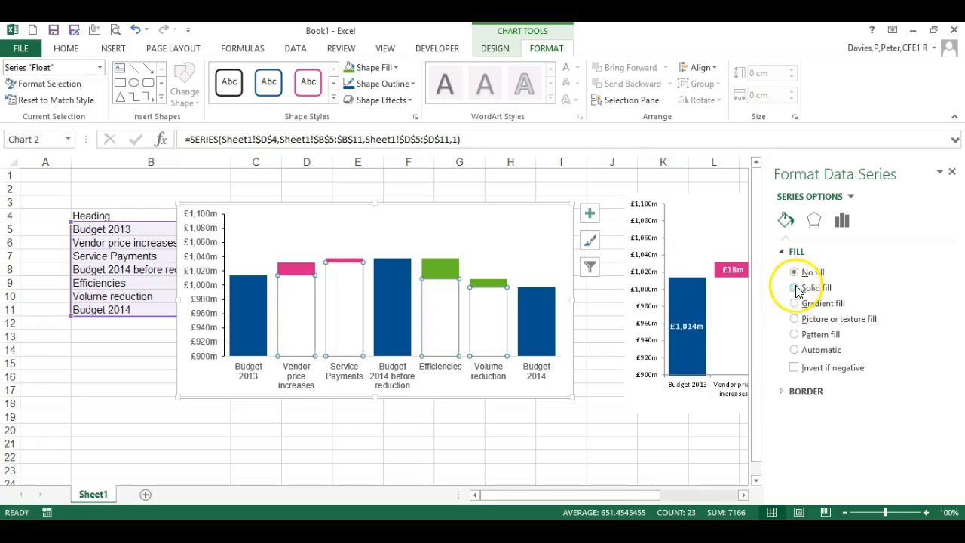
pyautogui.click(784, 391)
pyautogui.click(794, 412)
pyautogui.click(489, 243)
pyautogui.click(504, 311)
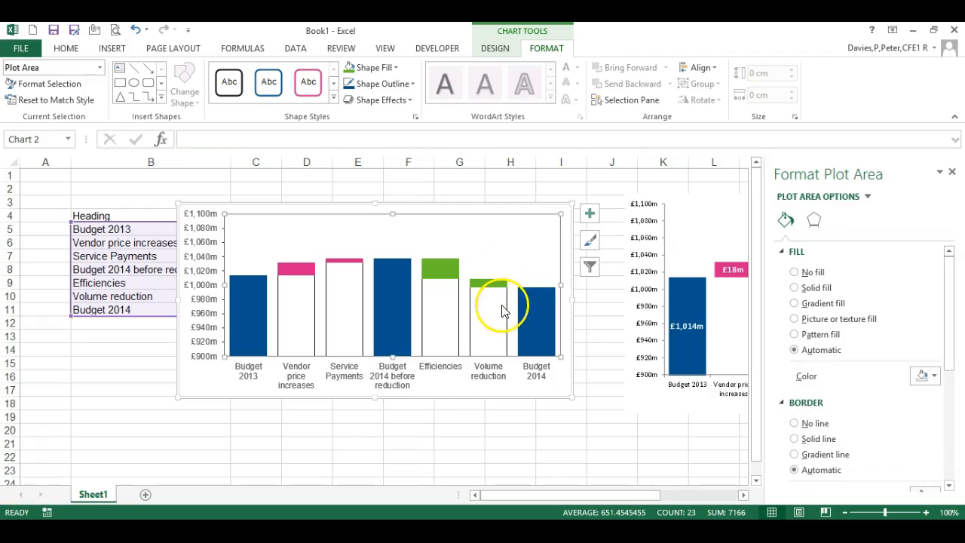
pyautogui.click(794, 413)
pyautogui.click(490, 233)
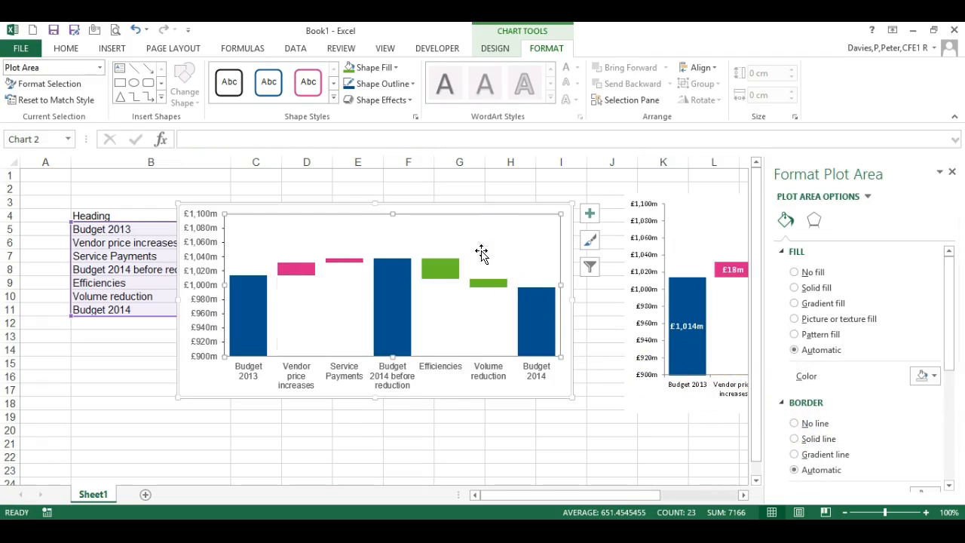
# - Add data labels to the chart's Budget series and select those labels
pyautogui.click(627, 411)
pyautogui.moveTo(588, 496)
pyautogui.mouseDown()
pyautogui.moveTo(620, 497)
pyautogui.moveTo(569, 497)
pyautogui.moveTo(626, 498)
pyautogui.moveTo(575, 494)
pyautogui.mouseUp()
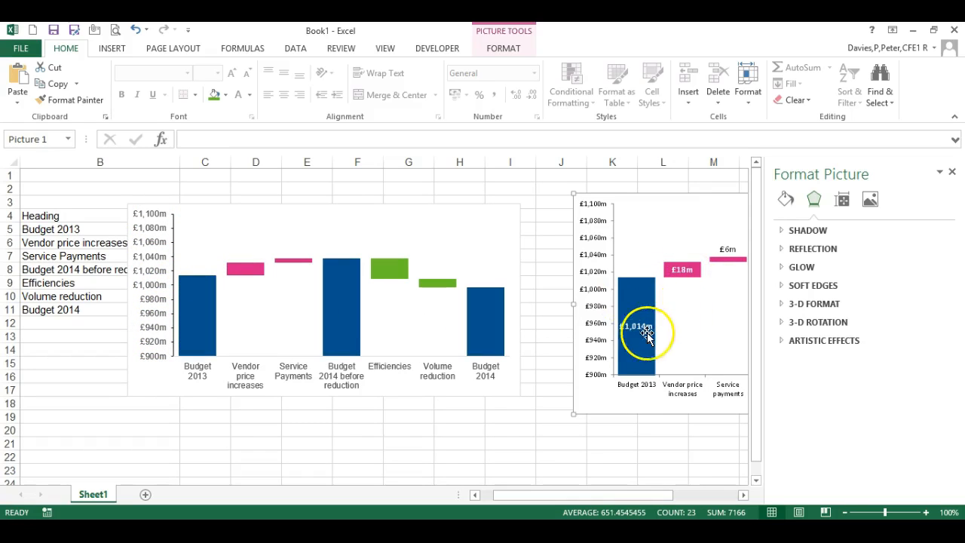
pyautogui.click(190, 300)
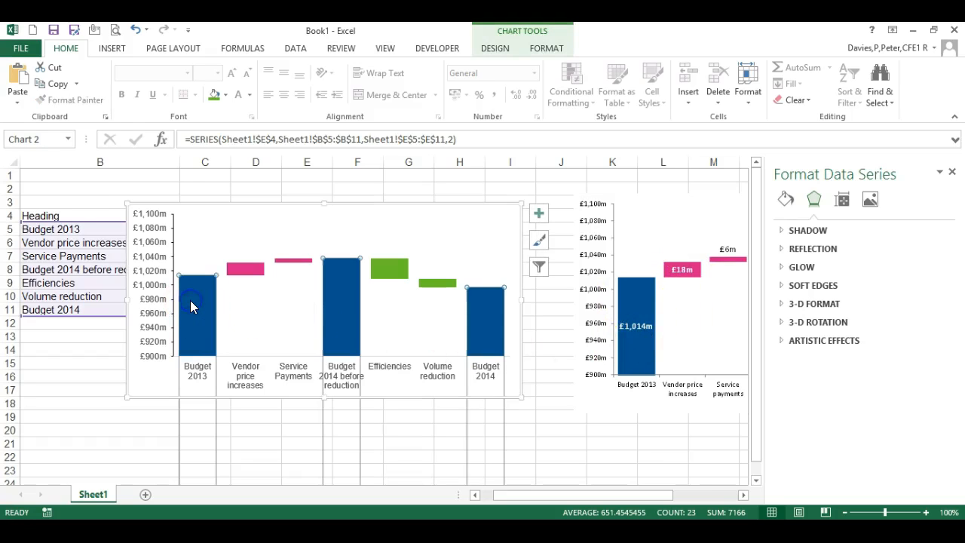
pyautogui.rightClick(191, 302)
pyautogui.moveTo(281, 400)
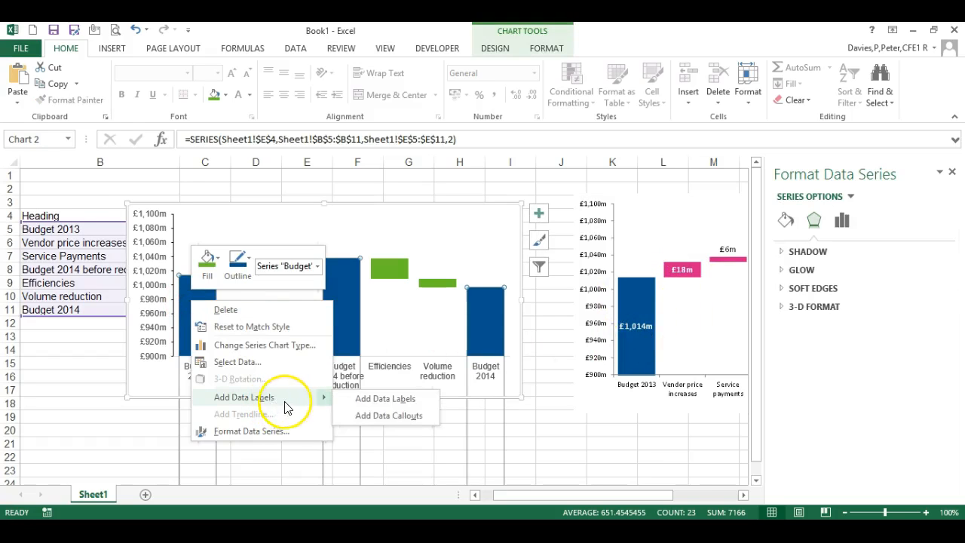
pyautogui.click(384, 399)
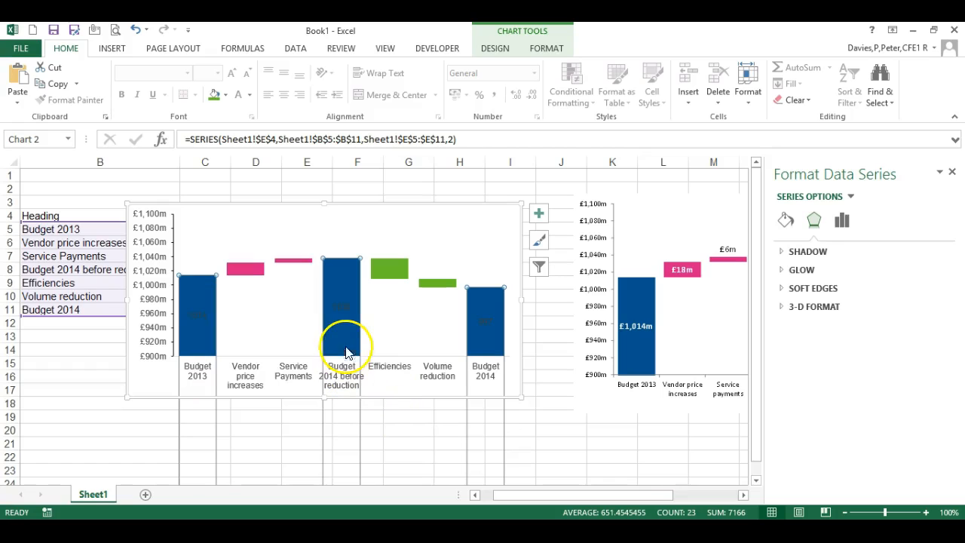
pyautogui.click(341, 308)
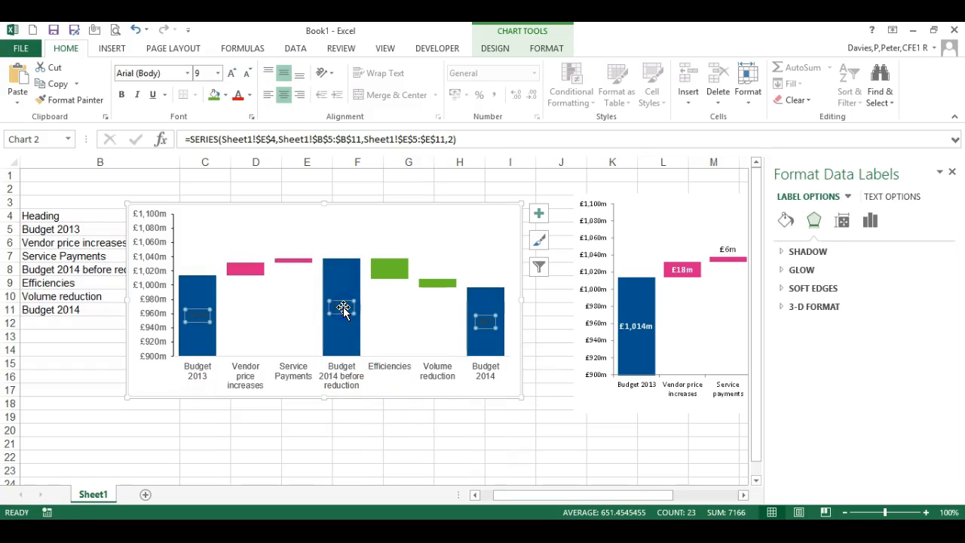
# - Make the Budget series' data labels white and give them the custom number format £#,##0"m"
pyautogui.click(250, 94)
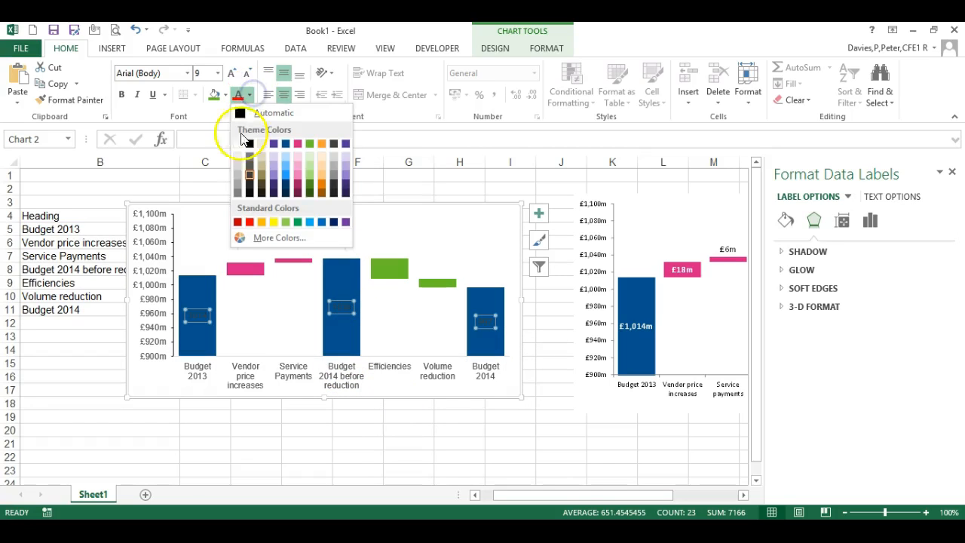
pyautogui.click(238, 145)
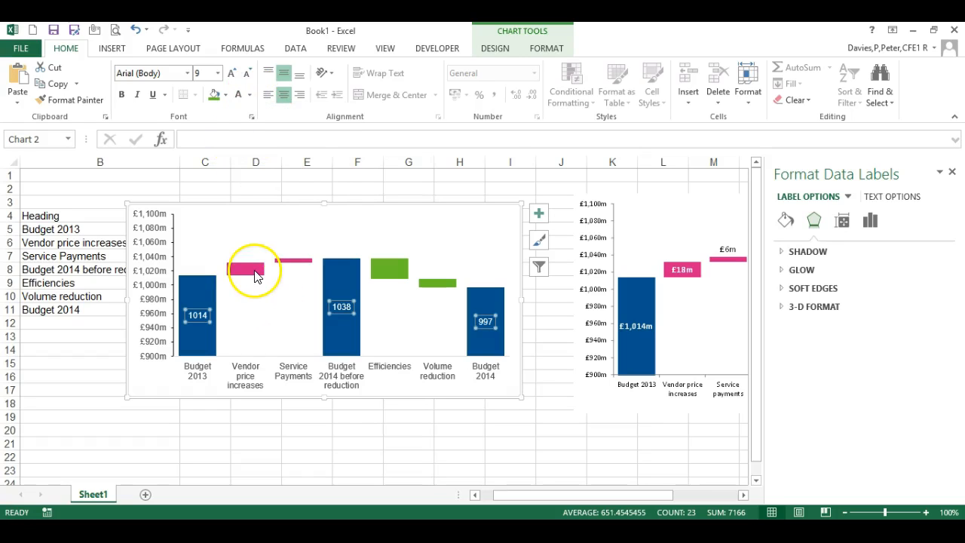
pyautogui.click(870, 220)
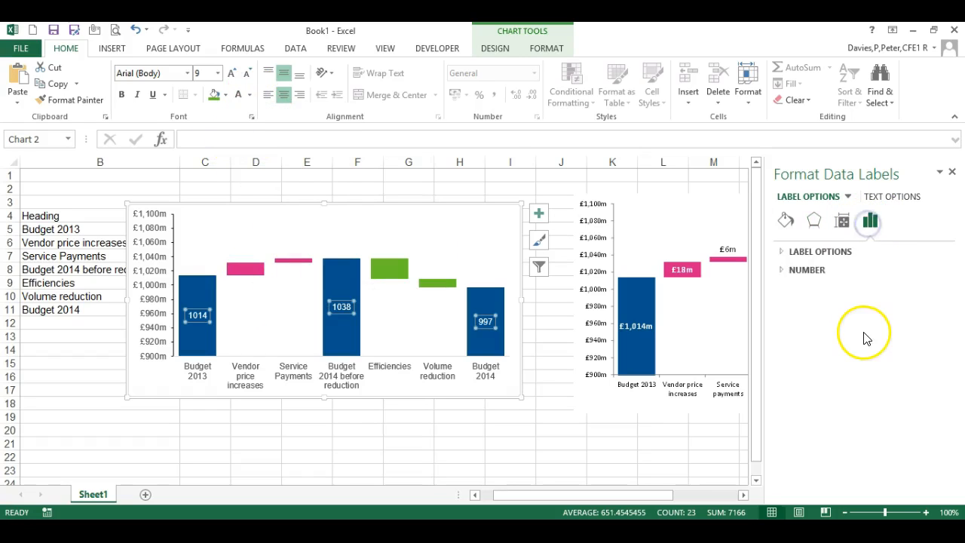
pyautogui.click(781, 271)
pyautogui.click(833, 352)
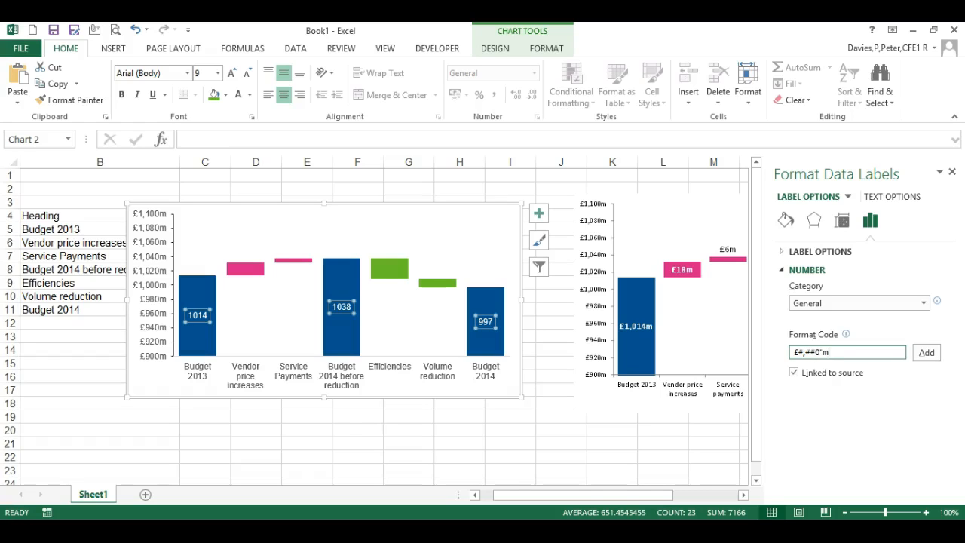
pyautogui.click(927, 352)
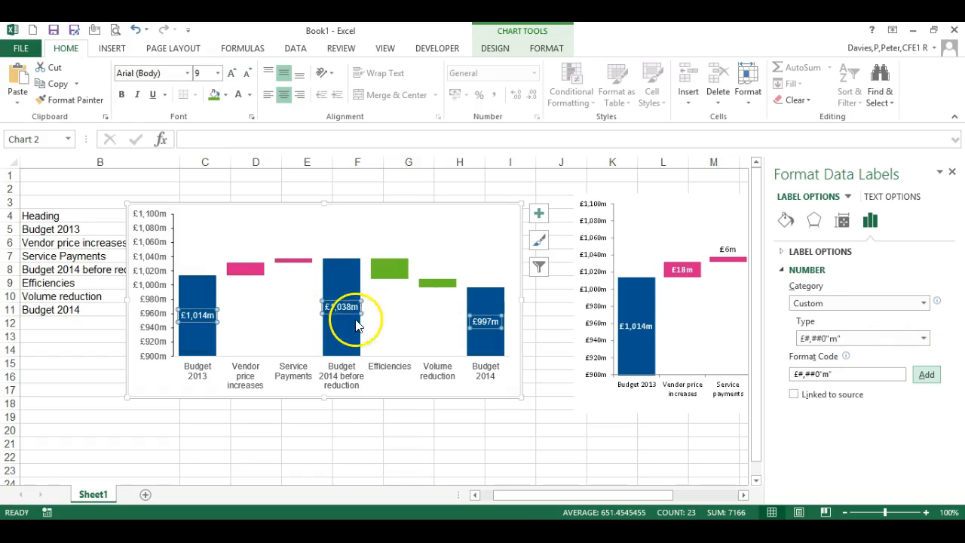
# - Add data labels to the chart's Increases series and Decreases series
pyautogui.click(249, 267)
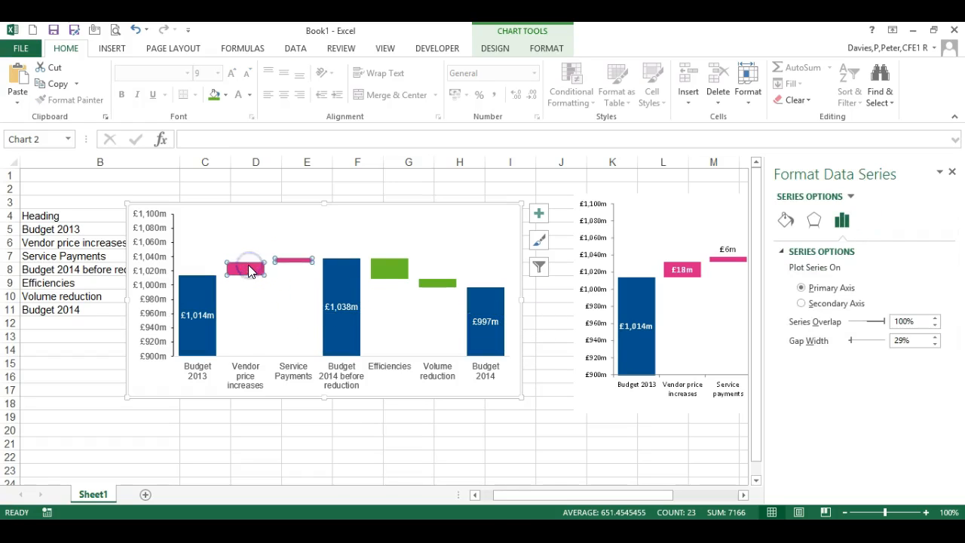
pyautogui.rightClick(249, 268)
pyautogui.moveTo(320, 362)
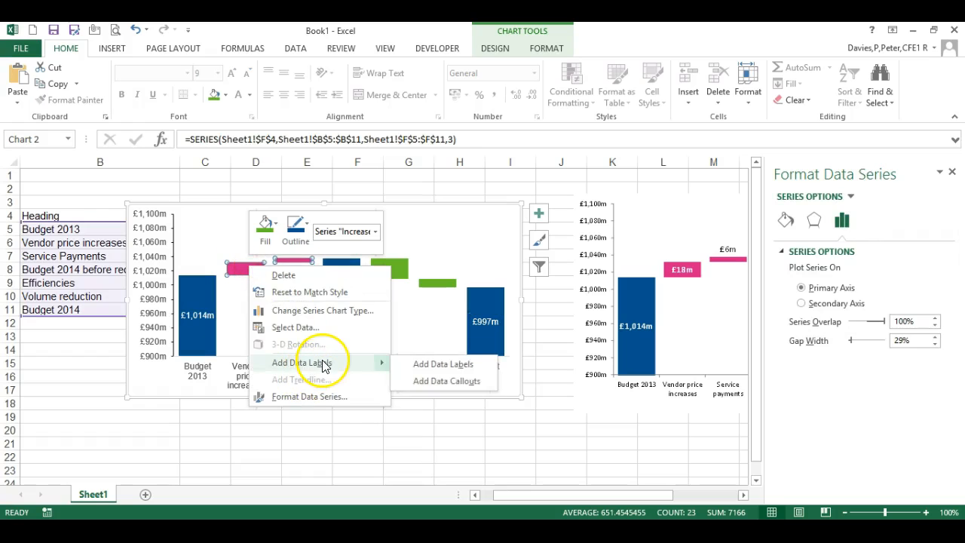
pyautogui.click(435, 365)
pyautogui.click(395, 268)
pyautogui.rightClick(395, 268)
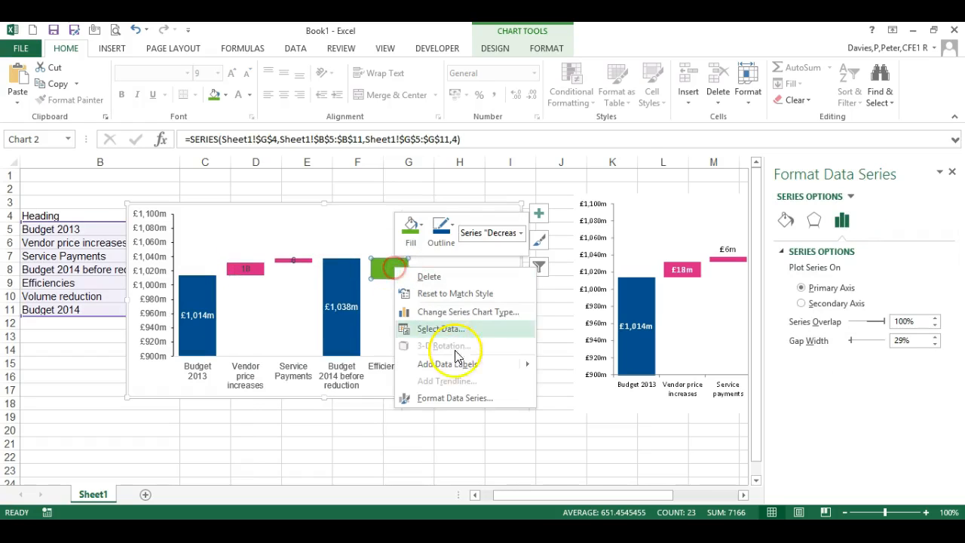
pyautogui.moveTo(497, 367)
pyautogui.click(573, 369)
# - Apply the custom number format £#,##0"m" to the Decreases series' data labels
pyautogui.click(388, 269)
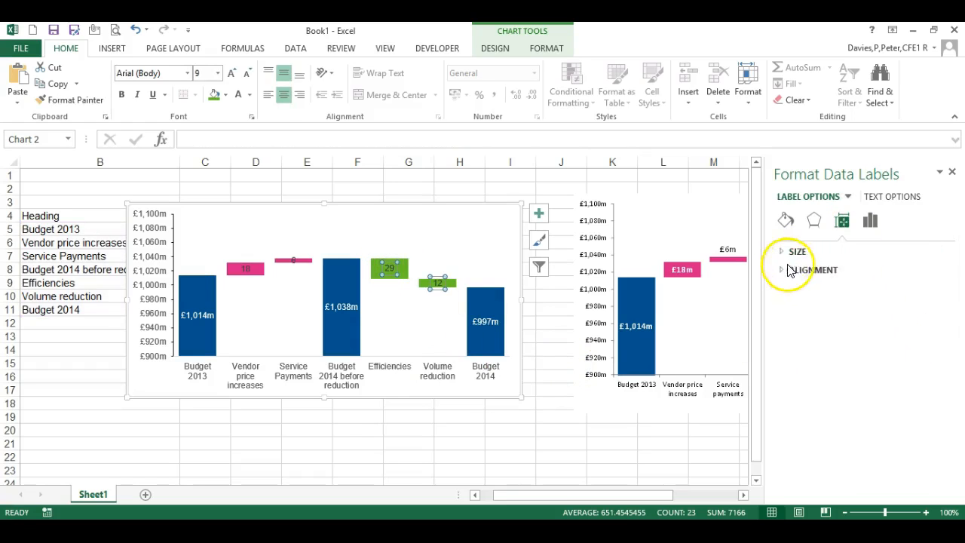
pyautogui.click(869, 226)
pyautogui.click(781, 251)
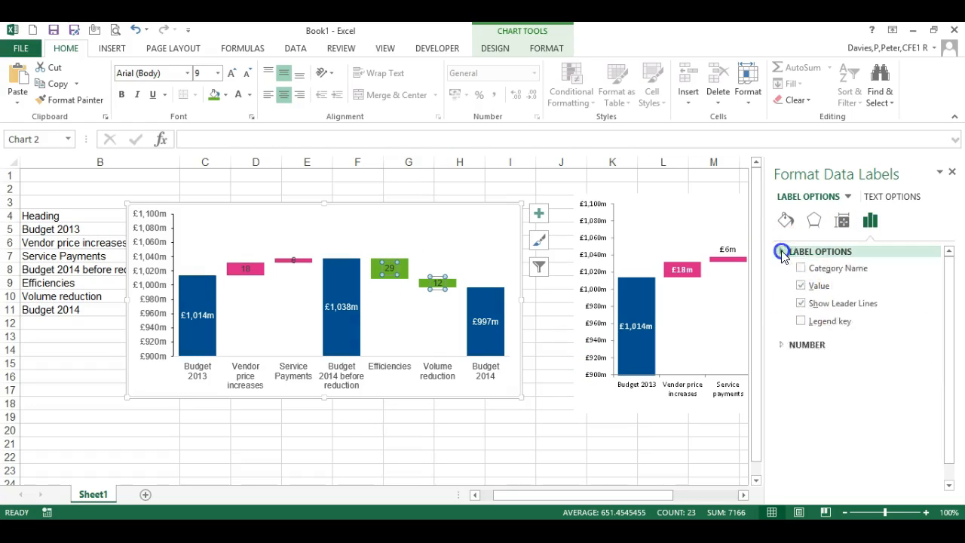
pyautogui.click(781, 270)
pyautogui.click(886, 306)
pyautogui.click(887, 308)
pyautogui.click(886, 308)
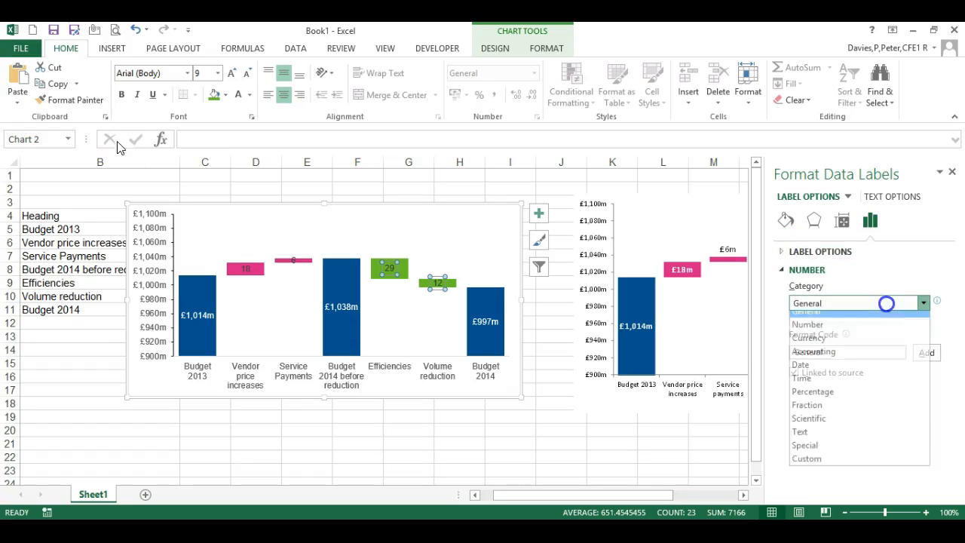
pyautogui.click(841, 465)
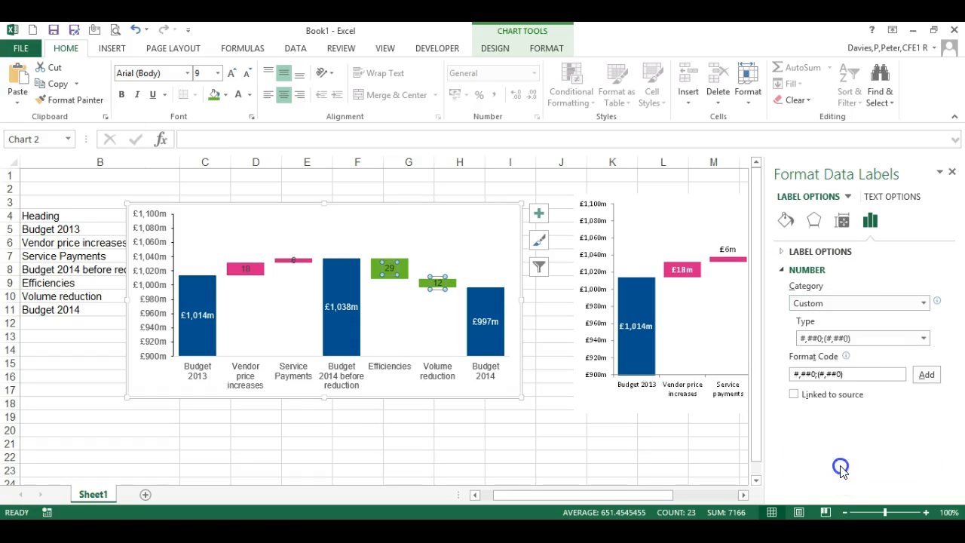
pyautogui.click(925, 338)
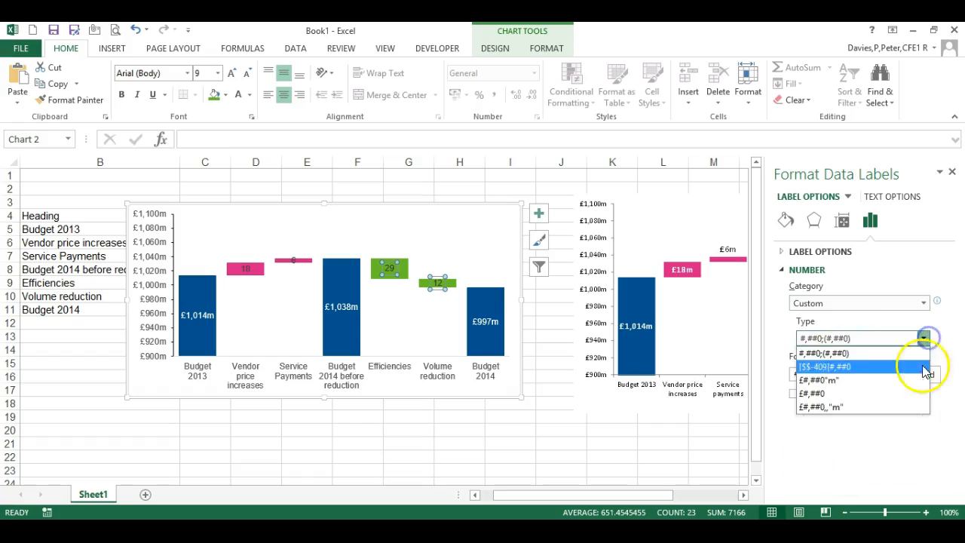
pyautogui.click(857, 380)
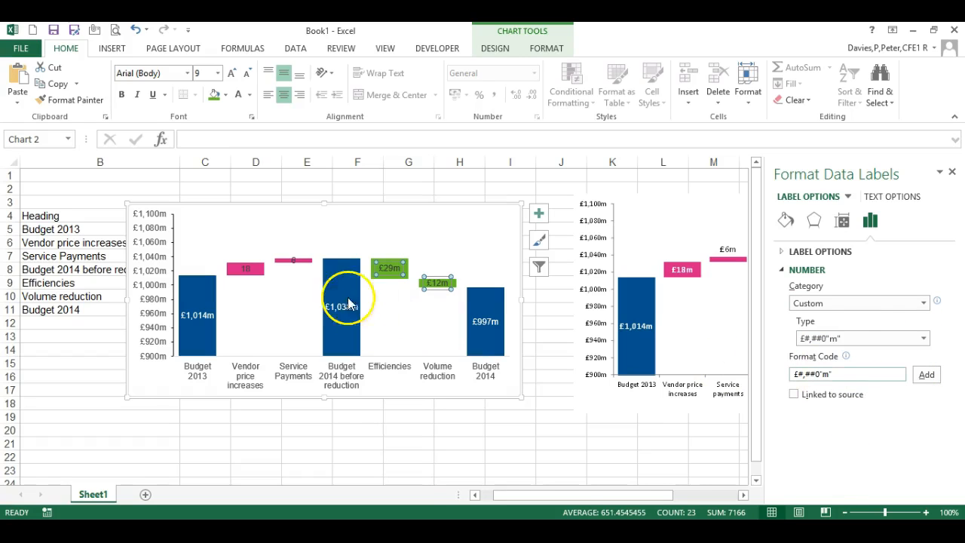
# - Apply the custom number format £#,##0"m" to the Increases series' data labels
pyautogui.click(244, 269)
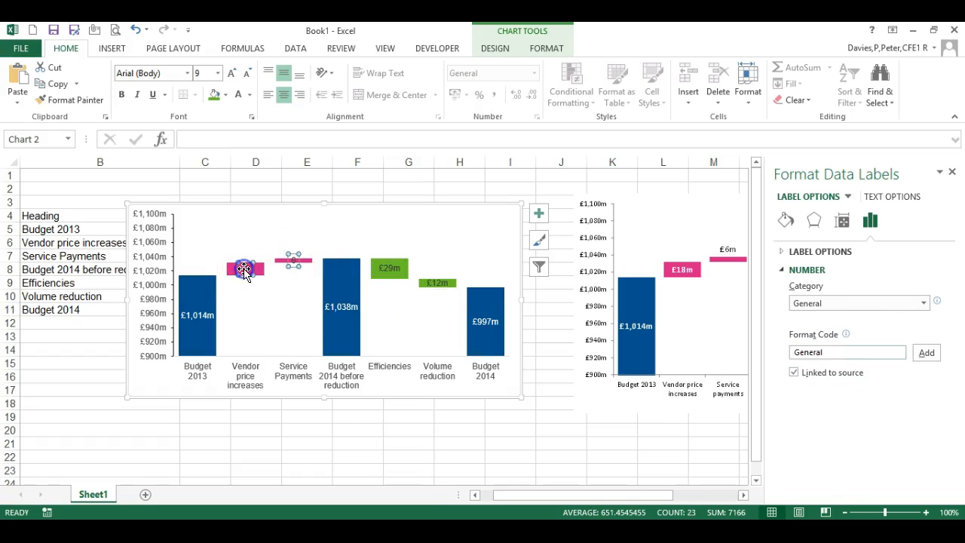
pyautogui.click(887, 303)
pyautogui.click(848, 466)
pyautogui.click(883, 338)
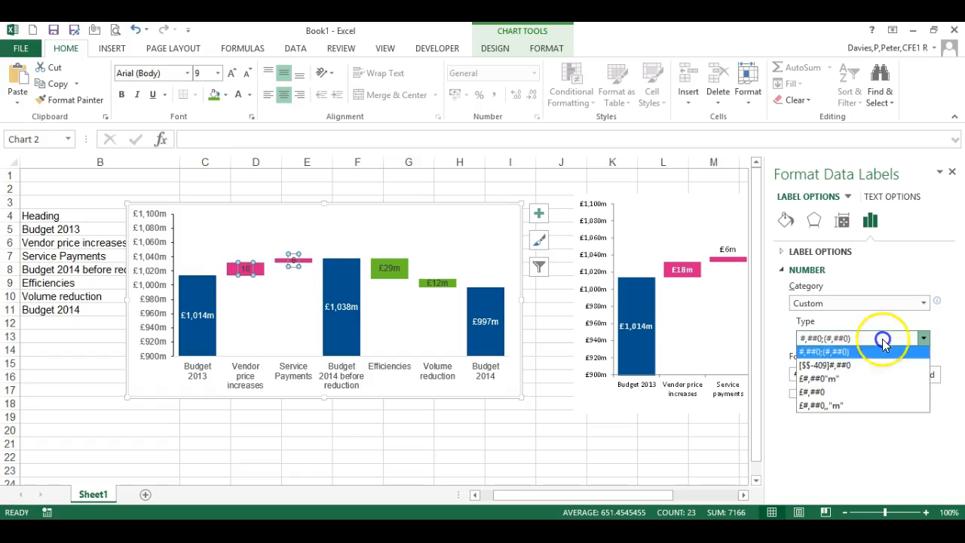
pyautogui.click(857, 380)
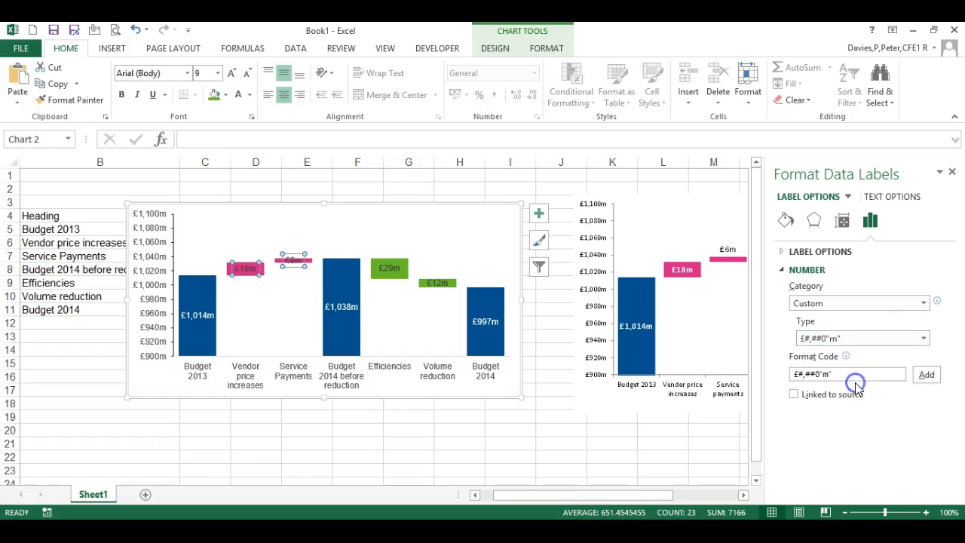
# - Set the font colour of the Increases and Decreases data labels to automatic black
pyautogui.click(284, 293)
pyautogui.moveTo(609, 496)
pyautogui.mouseDown()
pyautogui.moveTo(701, 495)
pyautogui.moveTo(608, 483)
pyautogui.mouseUp()
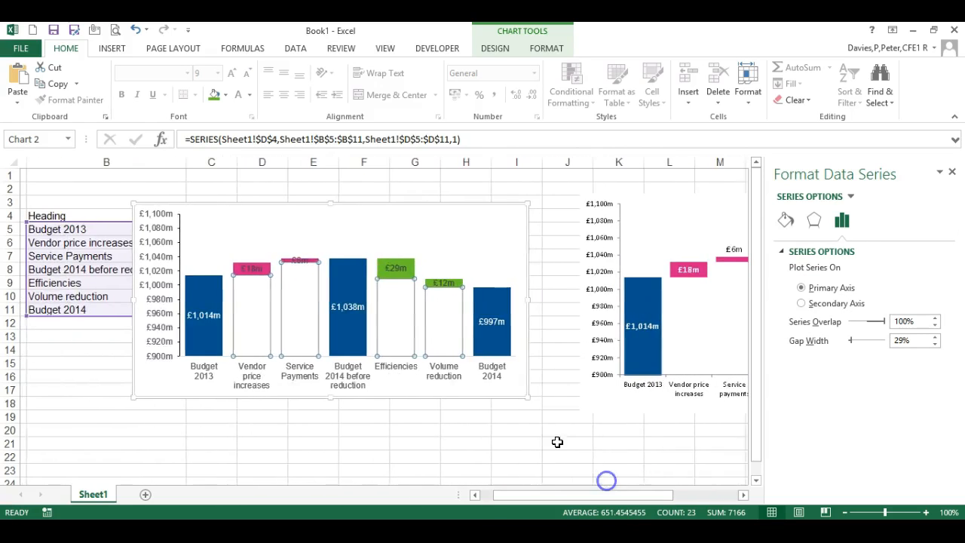
pyautogui.click(293, 262)
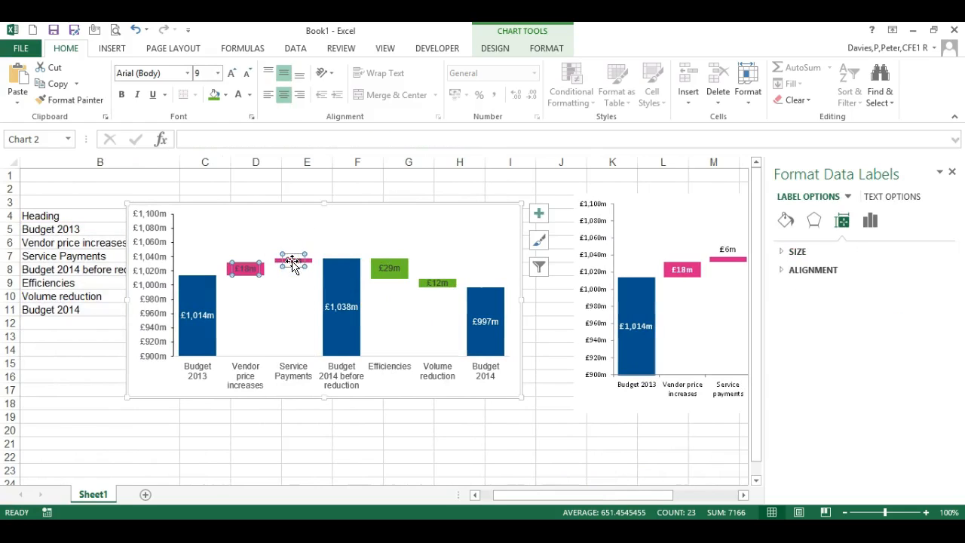
pyautogui.click(252, 95)
pyautogui.click(249, 115)
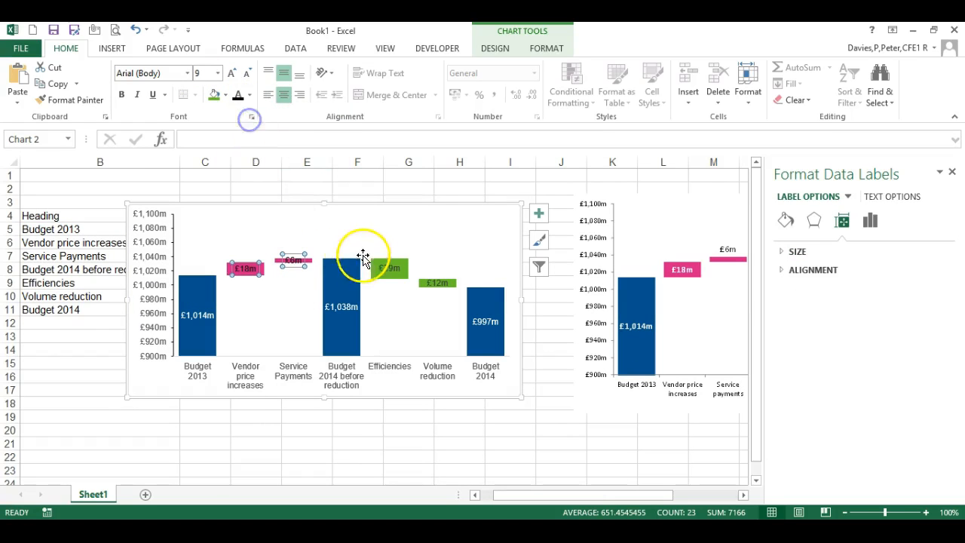
pyautogui.click(236, 96)
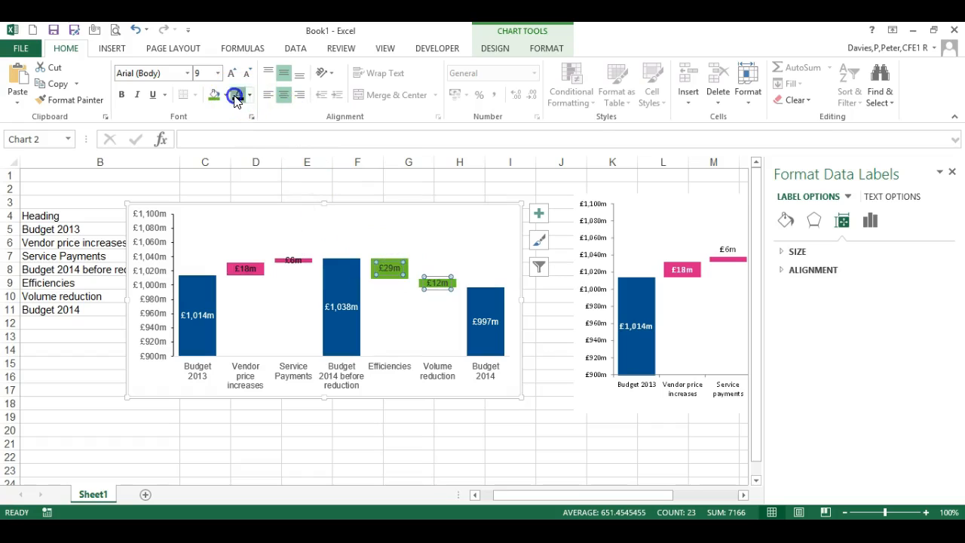
# - Move the Service Payments label just above its column and make the Vendor price increases label white
pyautogui.click(294, 261)
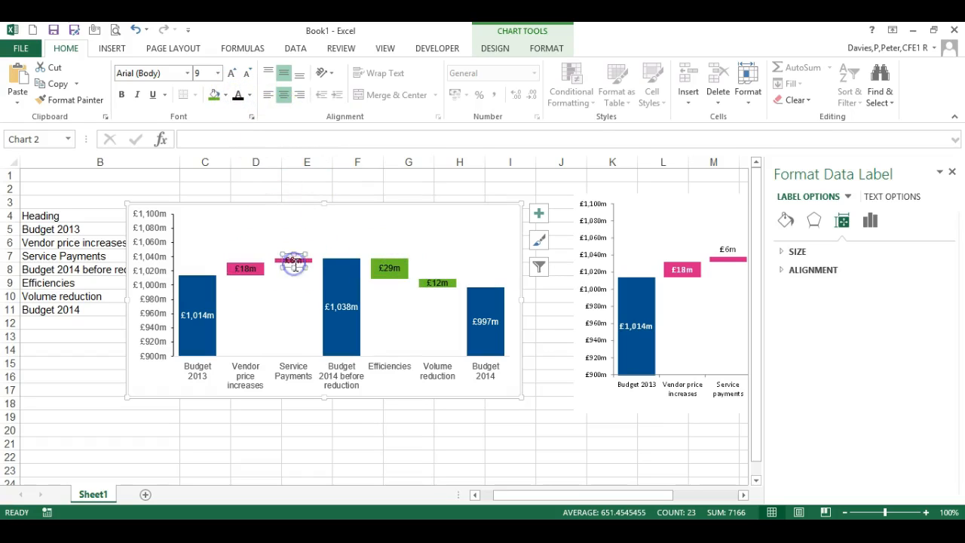
pyautogui.moveTo(298, 257); pyautogui.dragTo(298, 254)
pyautogui.click(243, 268)
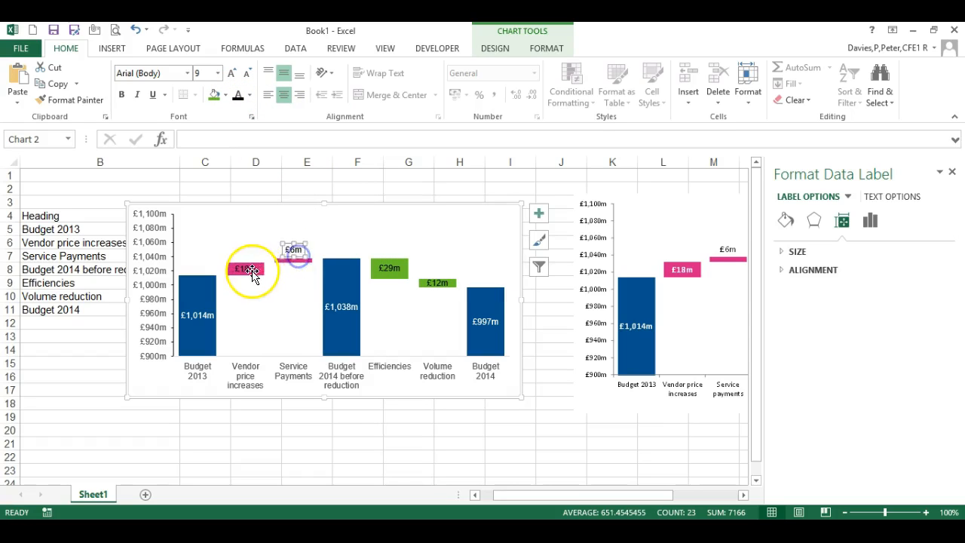
pyautogui.click(250, 95)
pyautogui.click(241, 137)
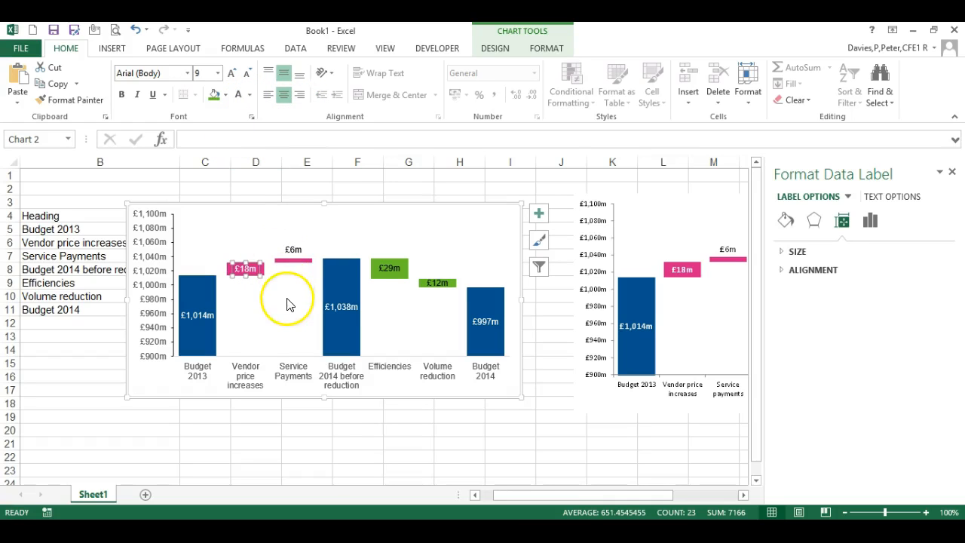
pyautogui.click(289, 302)
pyautogui.click(541, 416)
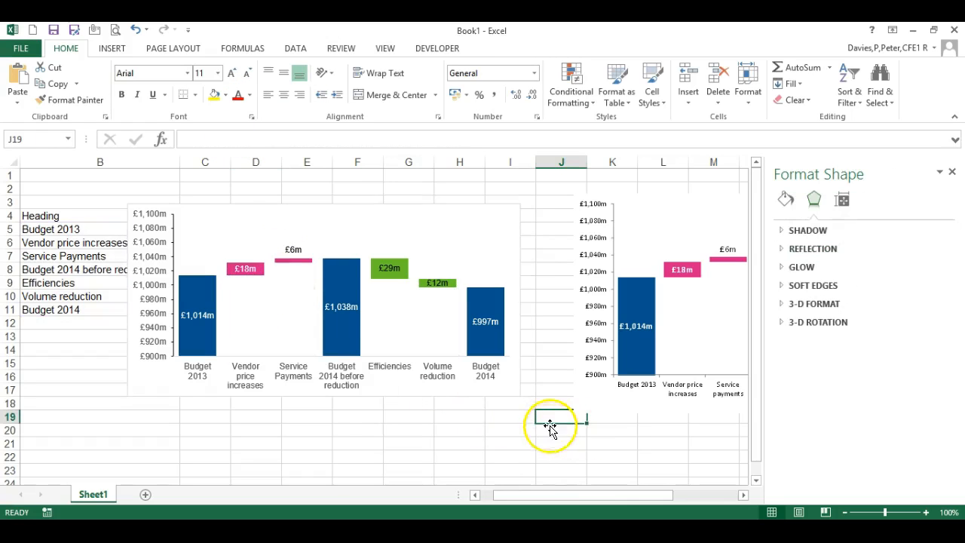
# - Move the waterfall chart below the data table so that all of the table's columns are uncovered
pyautogui.moveTo(538, 496)
pyautogui.mouseDown()
pyautogui.moveTo(567, 495)
pyautogui.moveTo(523, 494)
pyautogui.mouseUp()
pyautogui.click(215, 207)
pyautogui.moveTo(214, 207); pyautogui.dragTo(171, 330)
pyautogui.scroll(-1, 173, 310)
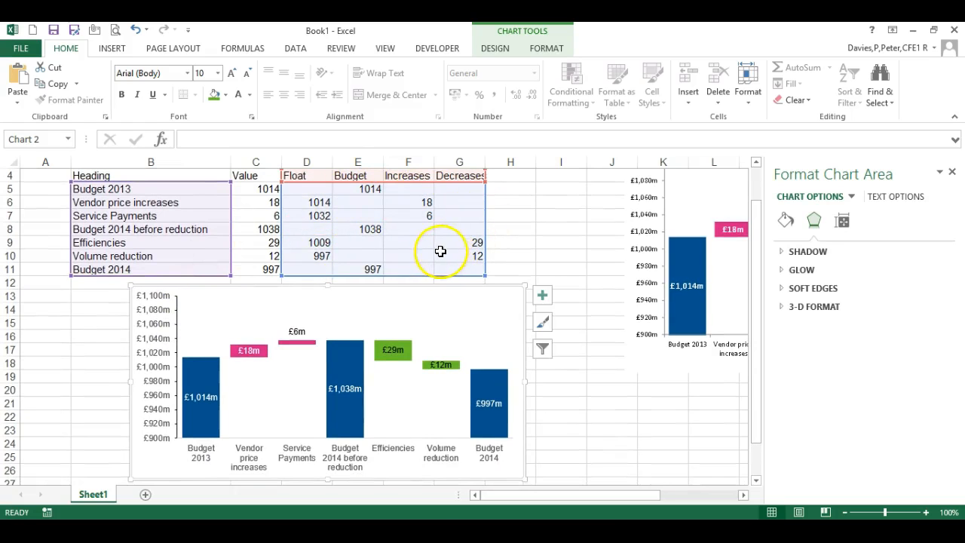
# - Examine the Value column's cells C5 to C10 to tell the typed inputs from the calculated subtotal
pyautogui.click(257, 228)
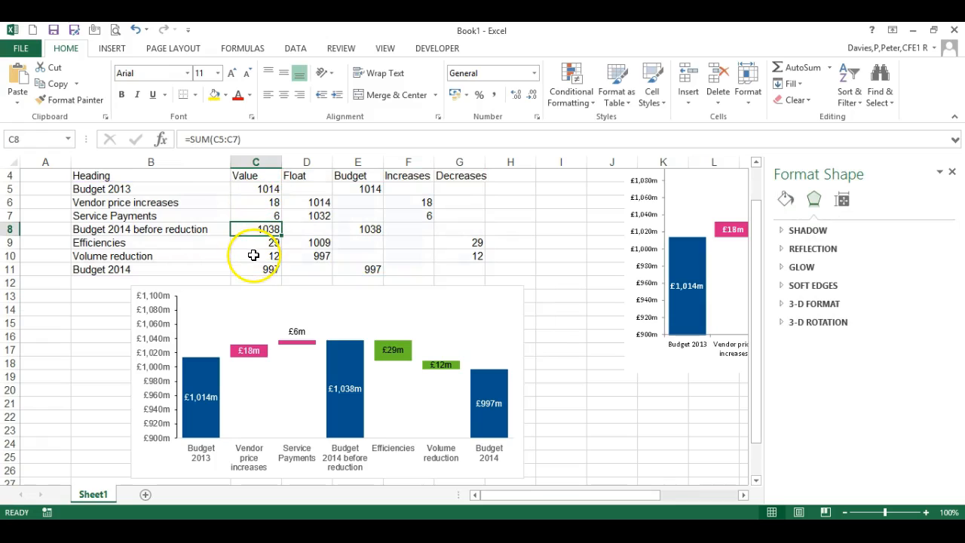
pyautogui.click(259, 202)
pyautogui.click(258, 189)
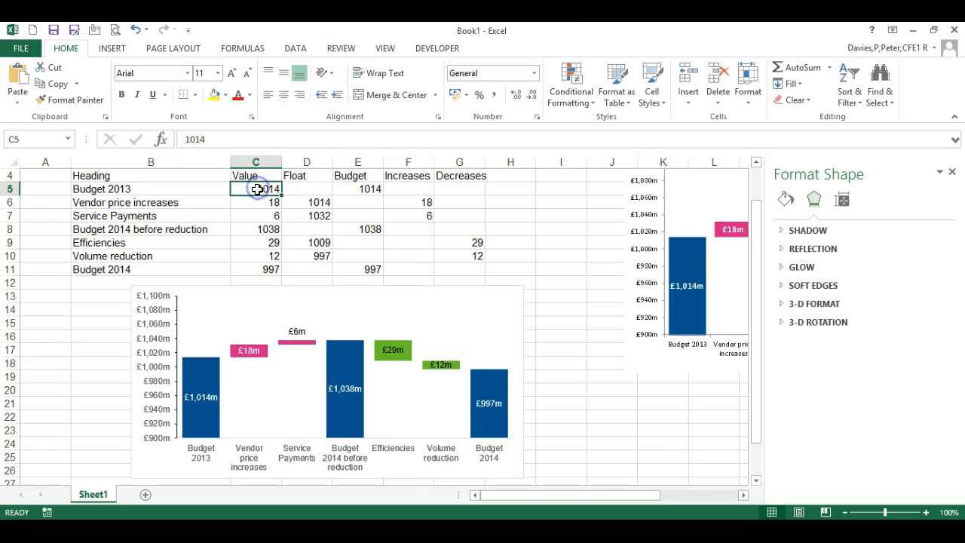
pyautogui.click(256, 202)
pyautogui.click(256, 216)
pyautogui.click(257, 241)
pyautogui.click(255, 256)
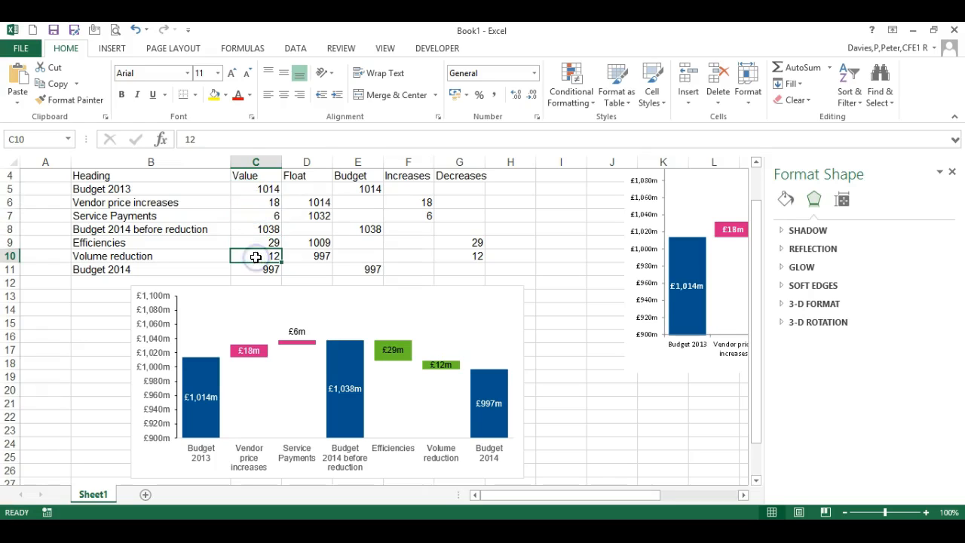
# - Set the Vendor price increases value in cell C6 to 16
pyautogui.click(255, 202)
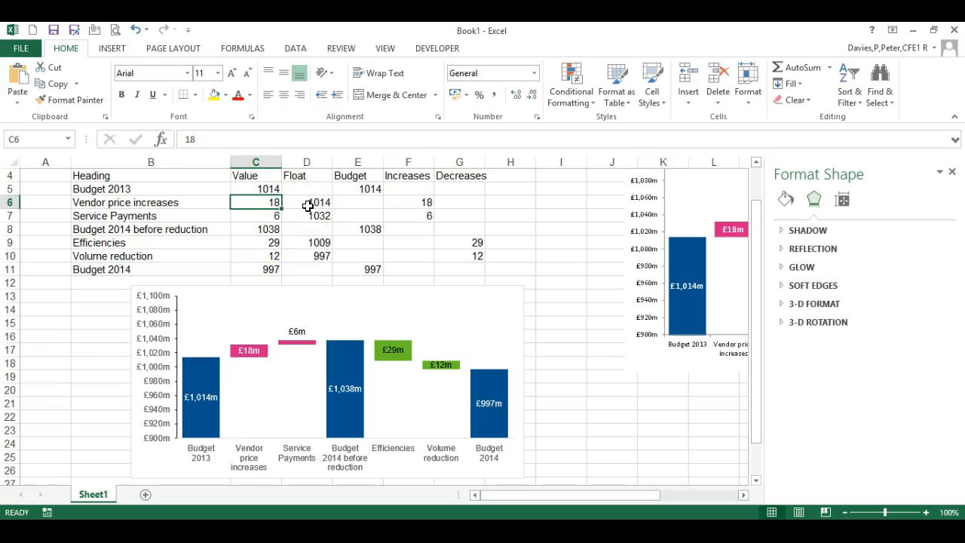
pyautogui.write('16')
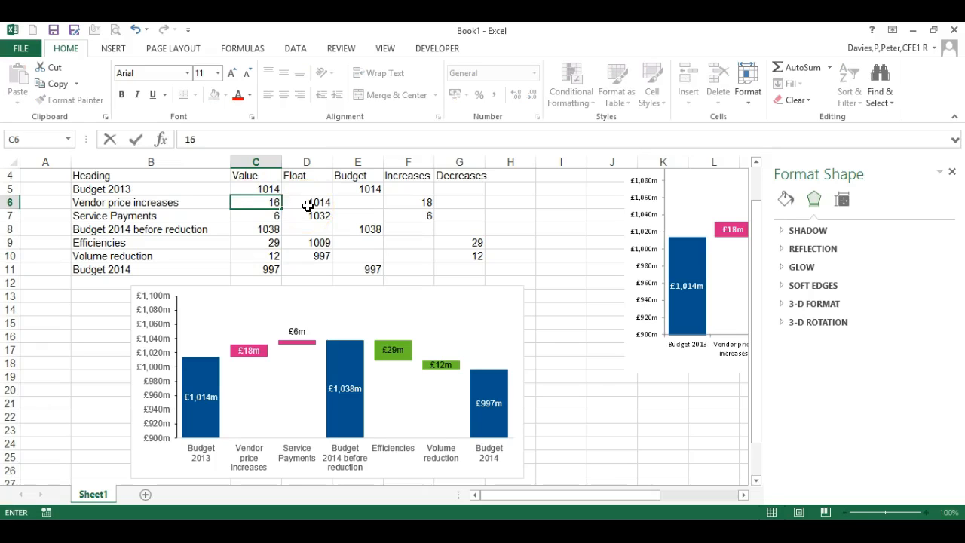
pyautogui.press('Return')
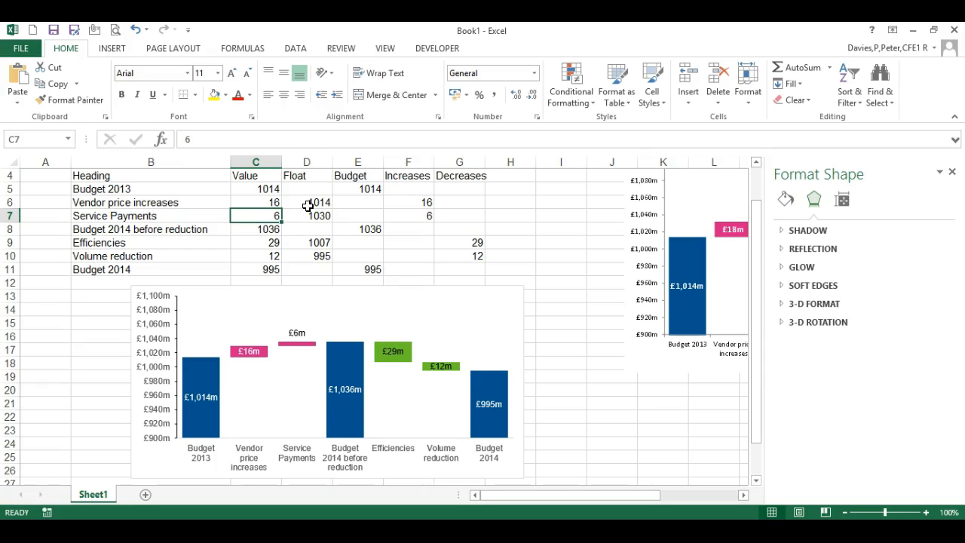
# - Set the Budget 2013 value in cell C5 to 1036
pyautogui.press('Down')
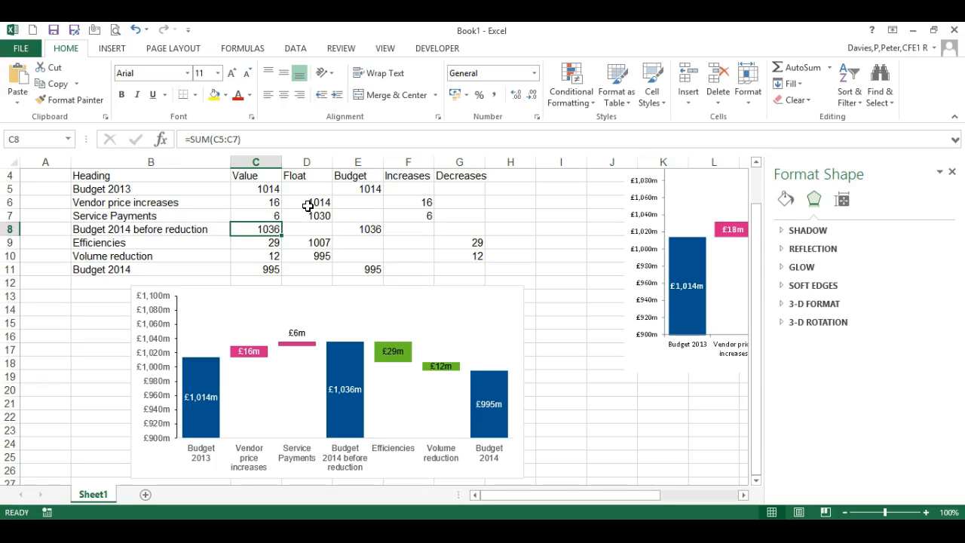
pyautogui.press('Up')
pyautogui.press('Up')
pyautogui.press('Up')
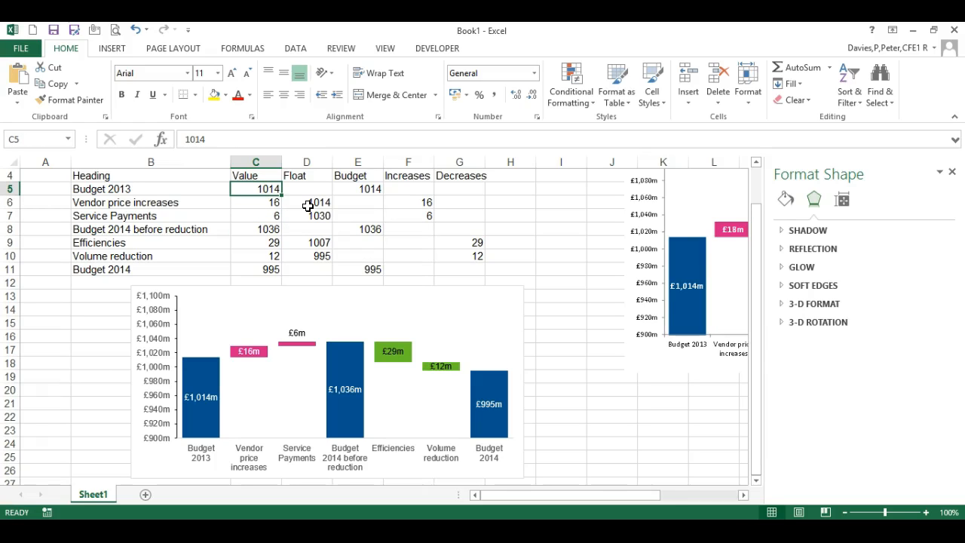
pyautogui.write('1')
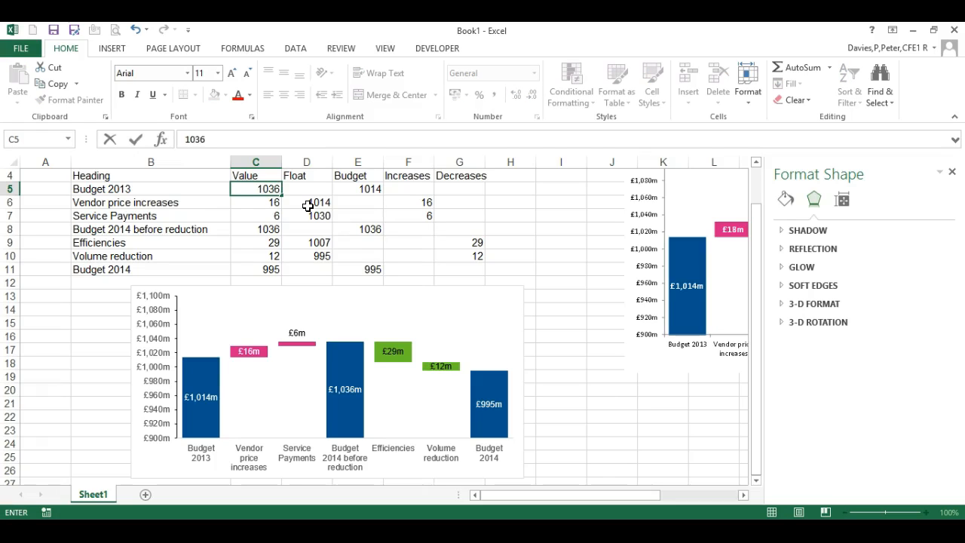
pyautogui.press('Return')
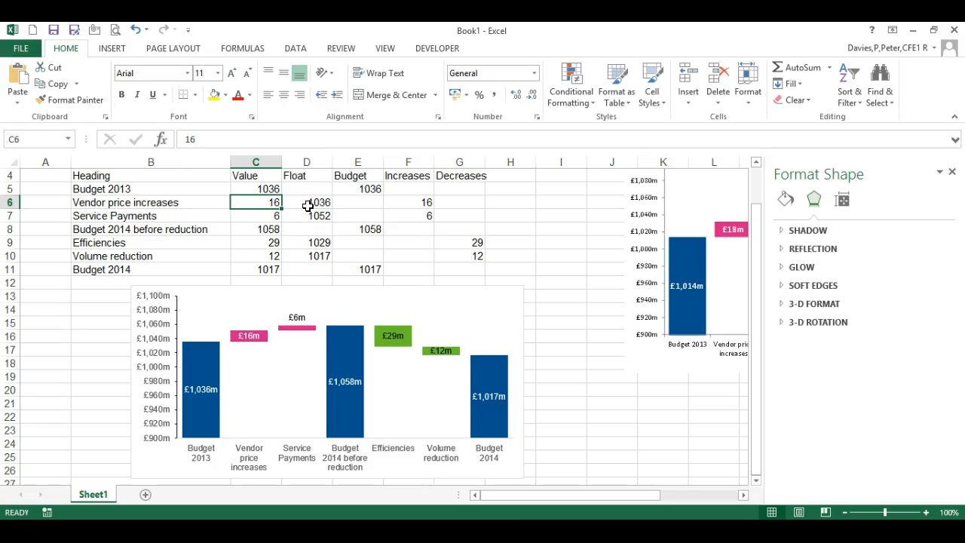
# - Insert a blank row into the data table directly above the Service Payments row
pyautogui.click(83, 216)
pyautogui.click(11, 215)
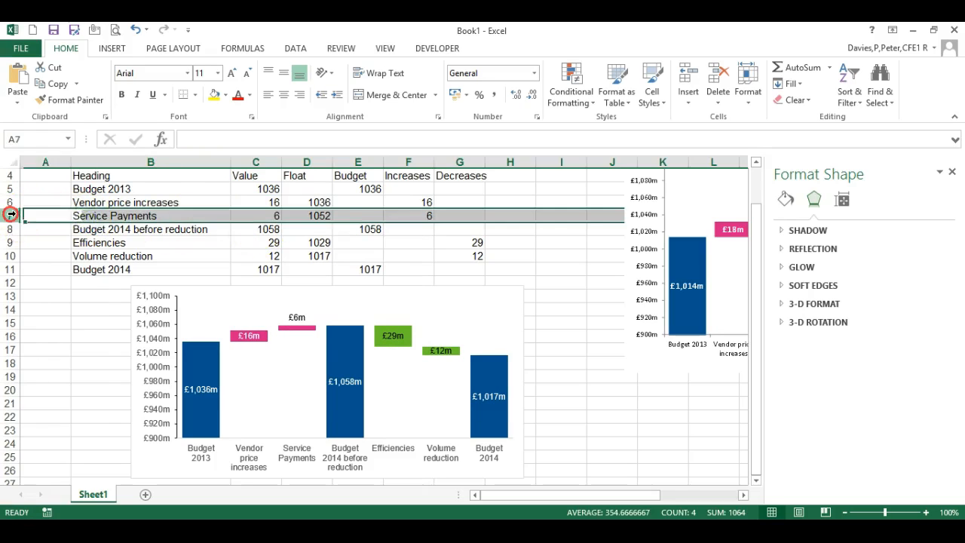
pyautogui.rightClick(11, 215)
pyautogui.click(46, 314)
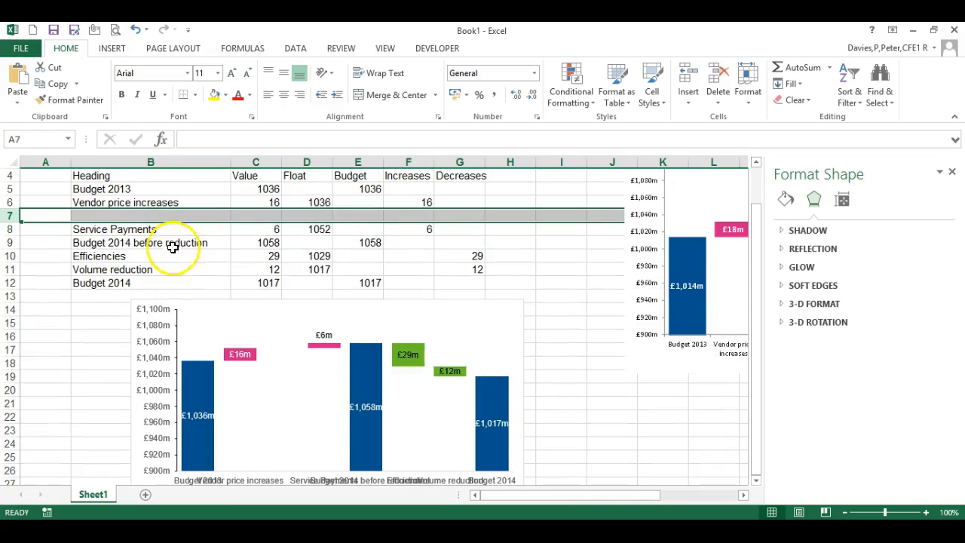
# - Fill in the blank row 7 with the heading Regulatory Headwind and a value of 8
pyautogui.click(143, 215)
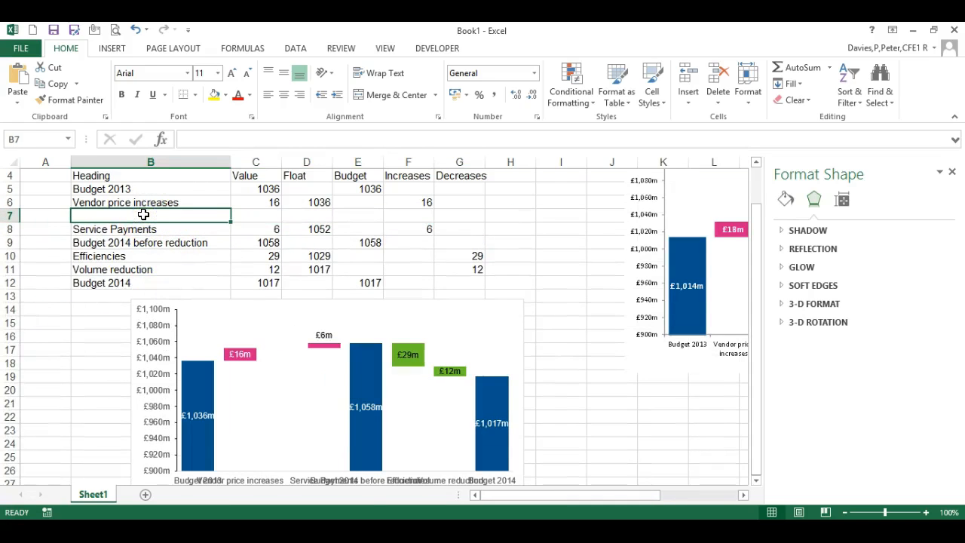
pyautogui.write('Regular')
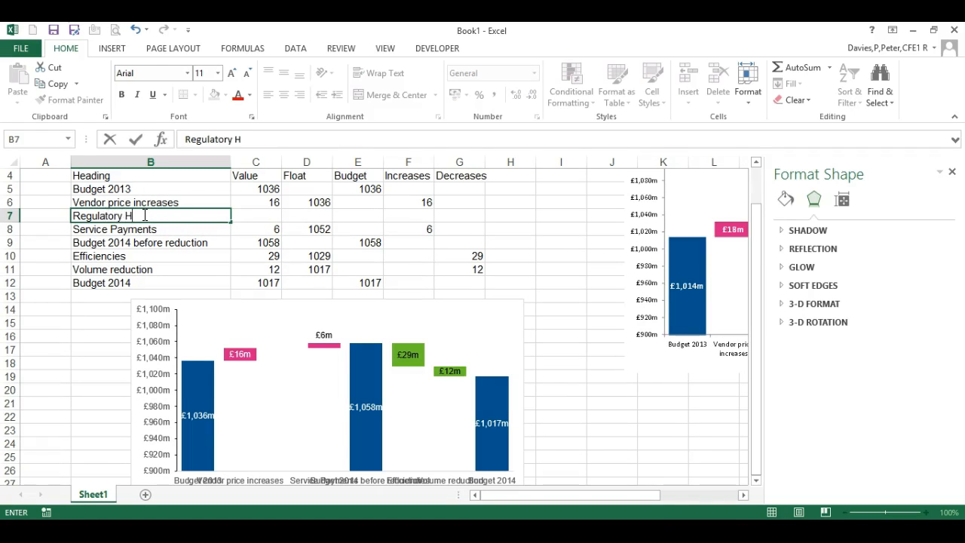
pyautogui.press('Tab')
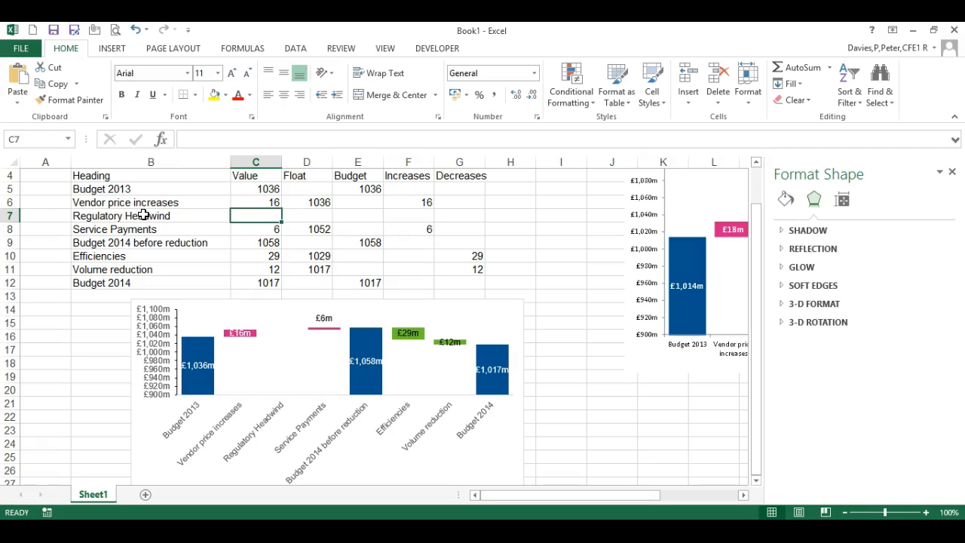
pyautogui.write('8')
pyautogui.hotkey('ctrl', 'Return')
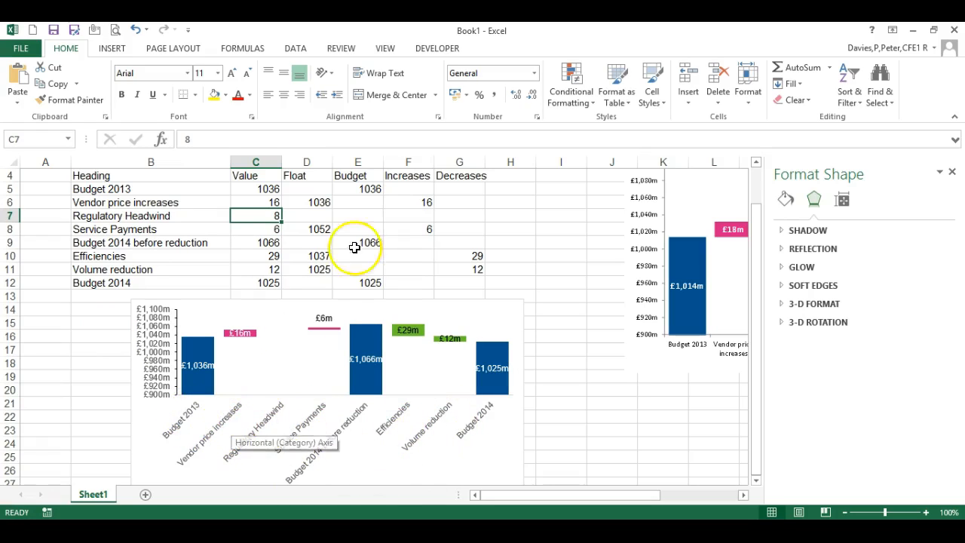
# - Link the Regulatory Headwind Increases cell F7 to its value with the formula =C7
pyautogui.click(318, 216)
pyautogui.click(350, 214)
pyautogui.click(413, 215)
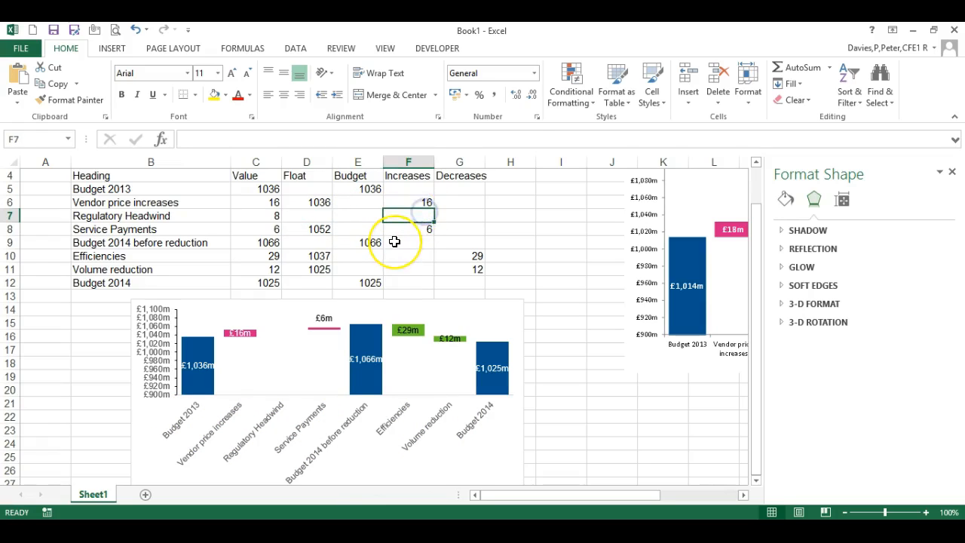
pyautogui.write('=')
pyautogui.press('Left')
pyautogui.press('Left')
pyautogui.press('Left')
pyautogui.press('Return')
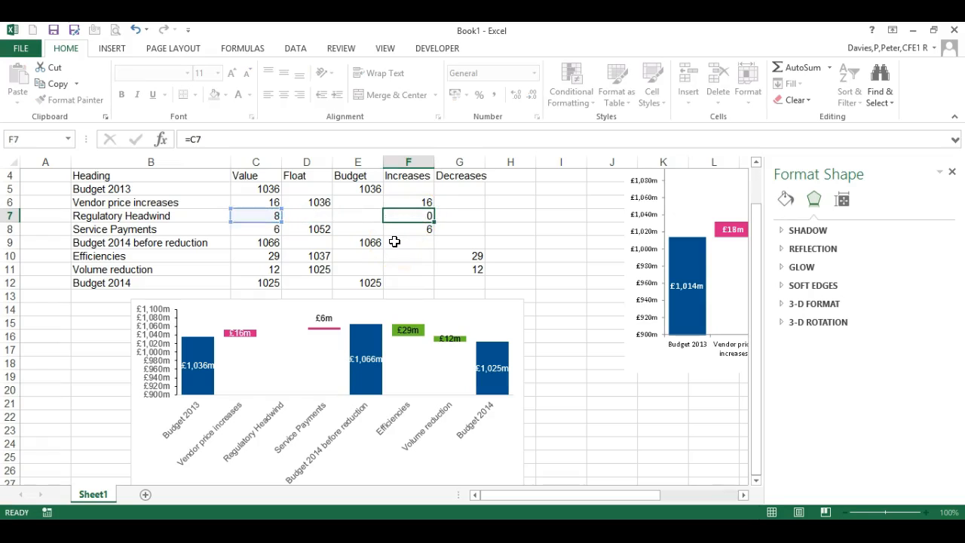
# - Calculate the Regulatory Headwind Float in cell D7 with the formula =D6+F6
pyautogui.press('Up')
pyautogui.press('Left')
pyautogui.press('Left')
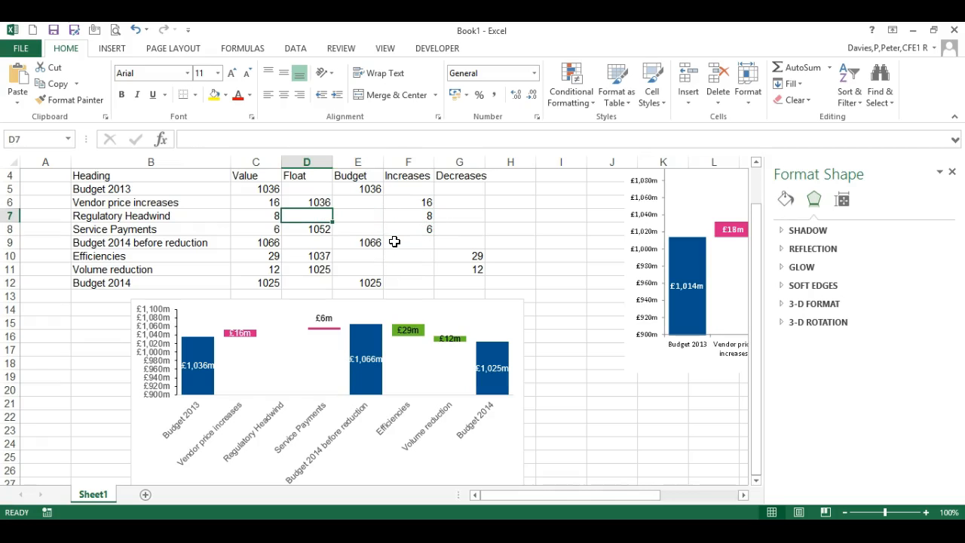
pyautogui.press('Up')
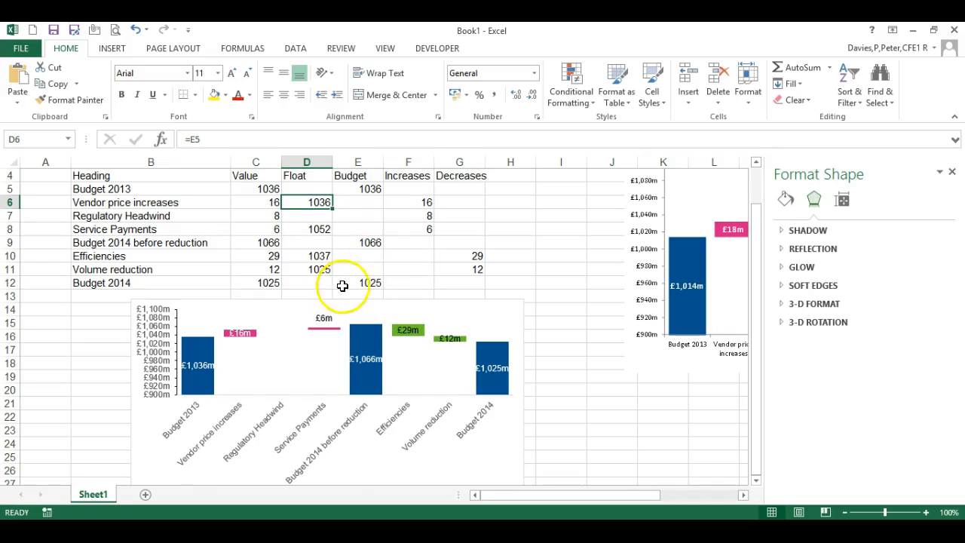
pyautogui.click(421, 217)
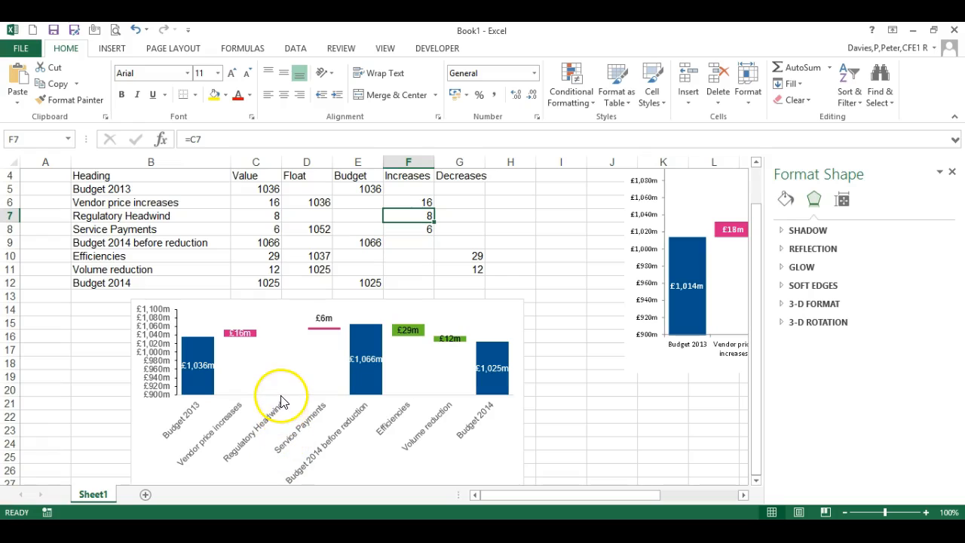
pyautogui.click(309, 215)
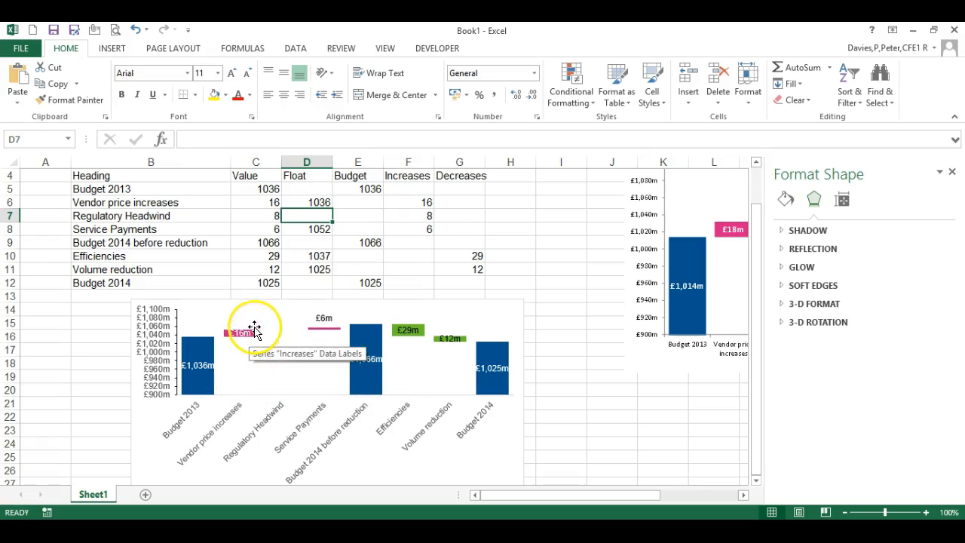
pyautogui.write('=')
pyautogui.press('Up')
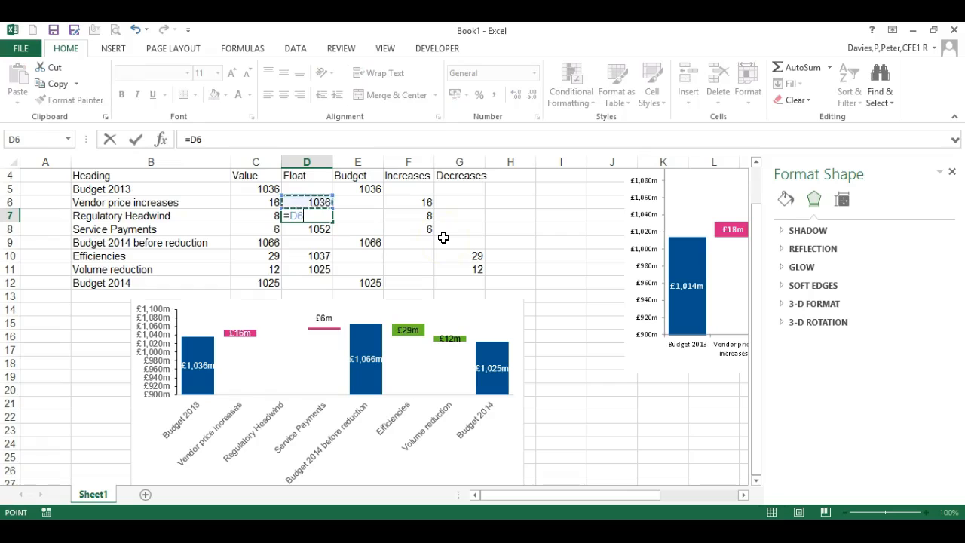
pyautogui.write('+')
pyautogui.press('Up')
pyautogui.press('Right')
pyautogui.press('Right')
pyautogui.press('Return')
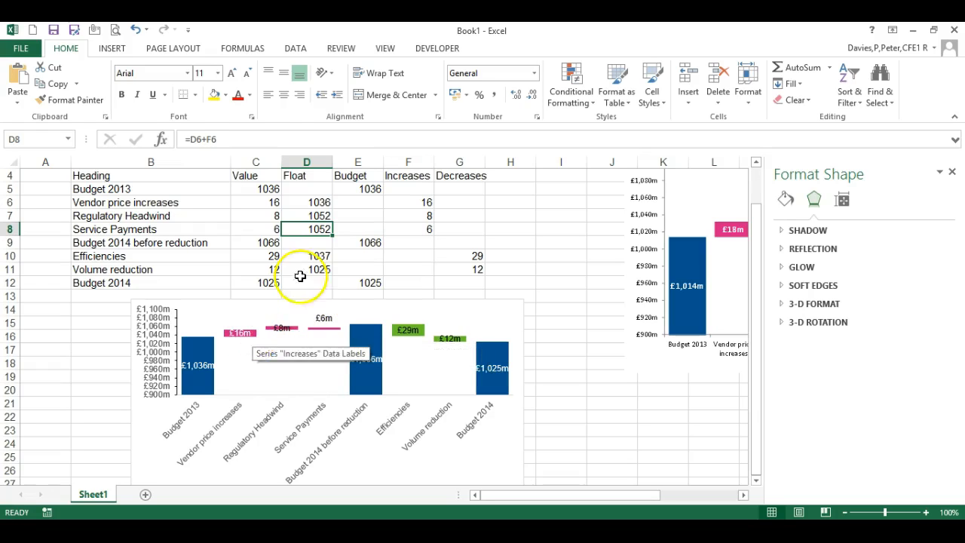
# - Repoint the Service Payments Float formula in cell D8 to the Regulatory Headwind row as =D7+F7
pyautogui.click(225, 139)
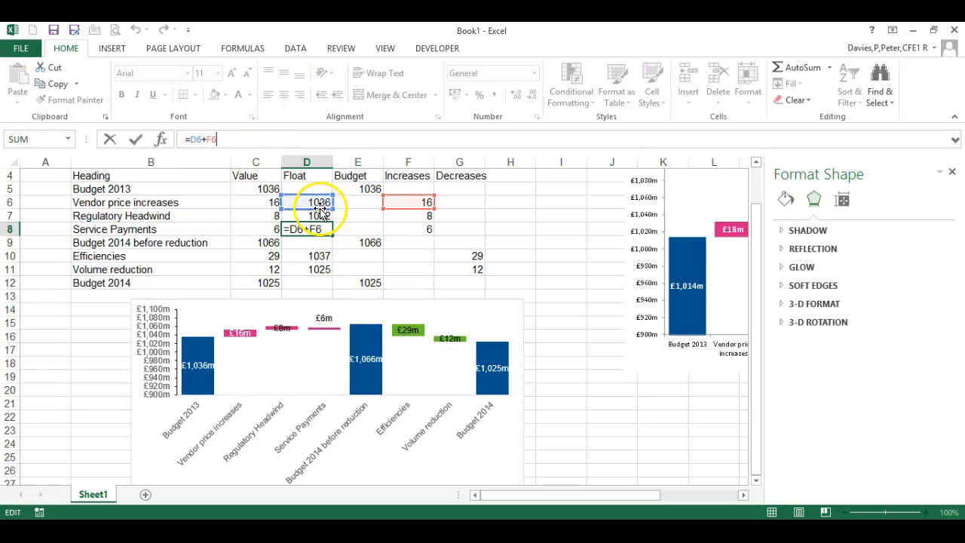
pyautogui.moveTo(320, 211); pyautogui.dragTo(321, 219)
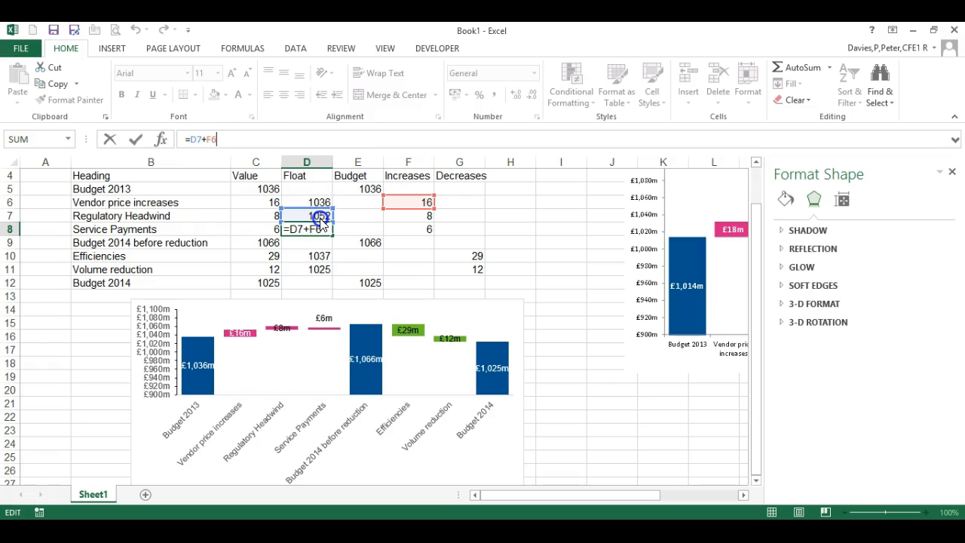
pyautogui.moveTo(394, 210); pyautogui.dragTo(395, 218)
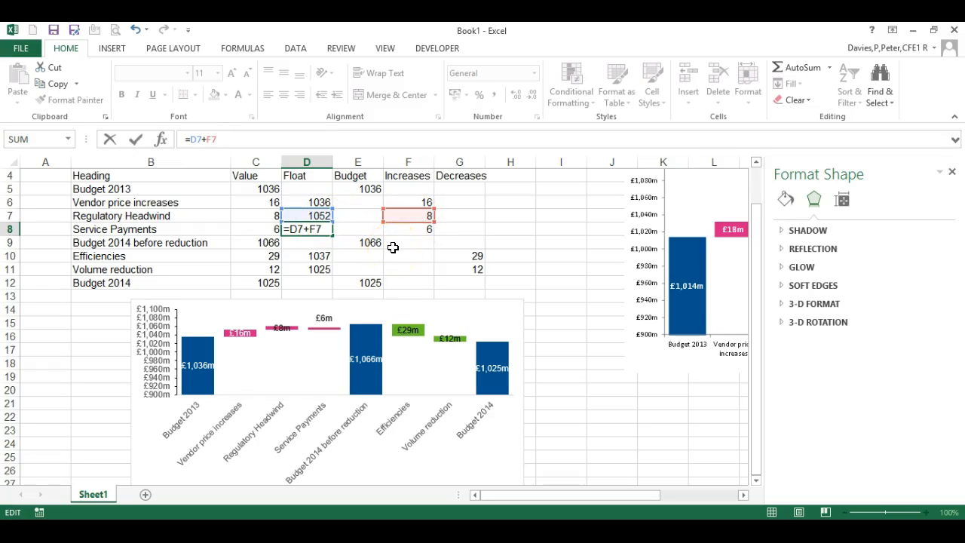
pyautogui.press('Return')
# - Move the Regulatory Headwind data label just above its column in the waterfall chart and deselect the chart
pyautogui.click(348, 326)
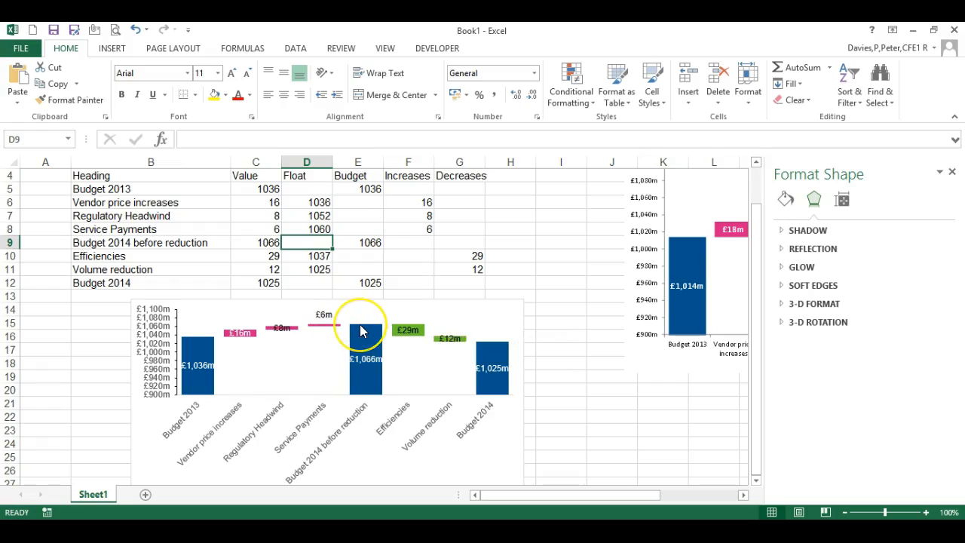
pyautogui.moveTo(361, 332)
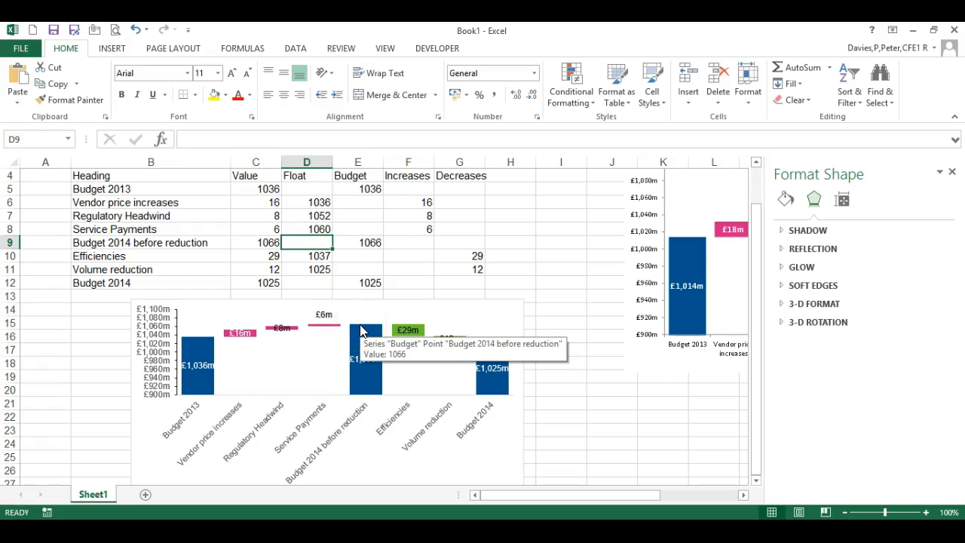
pyautogui.click(281, 327)
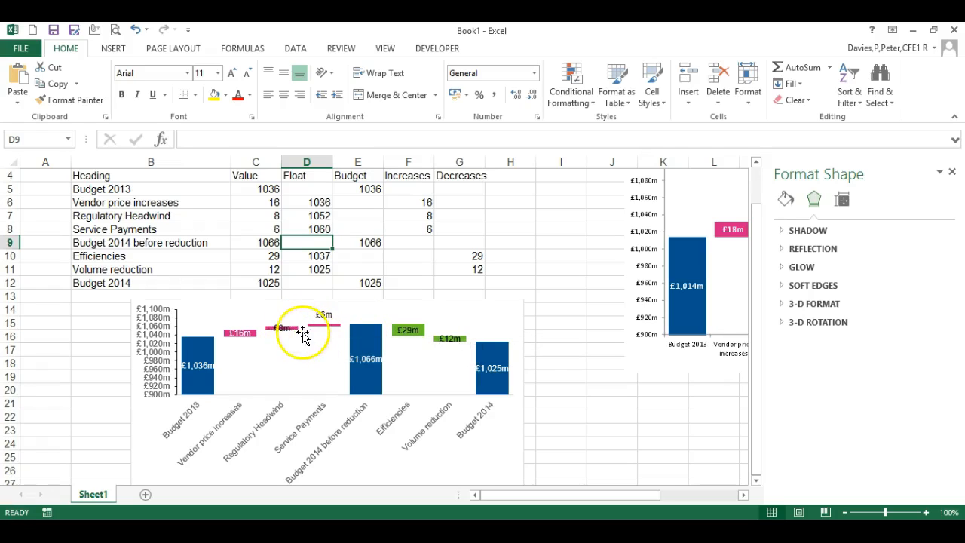
pyautogui.click(279, 332)
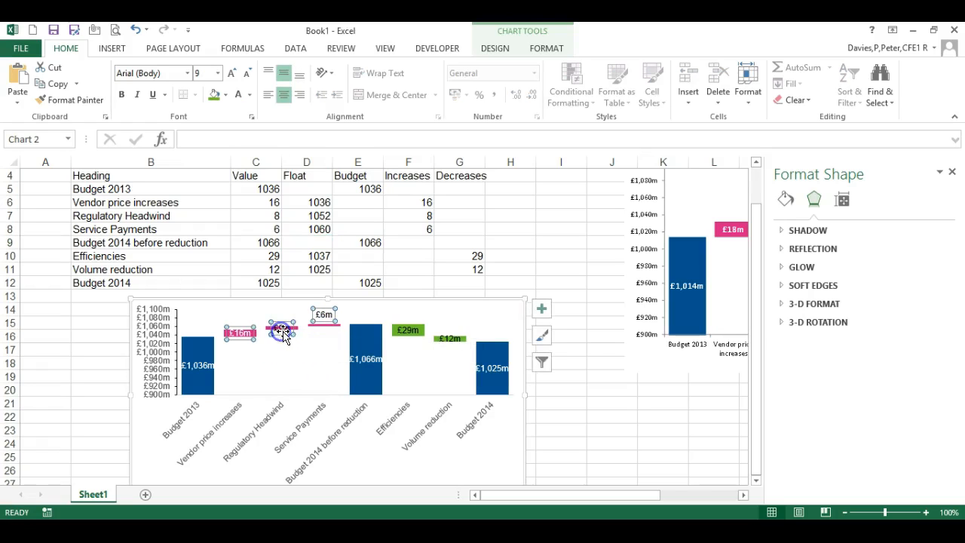
pyautogui.click(279, 328)
pyautogui.click(310, 348)
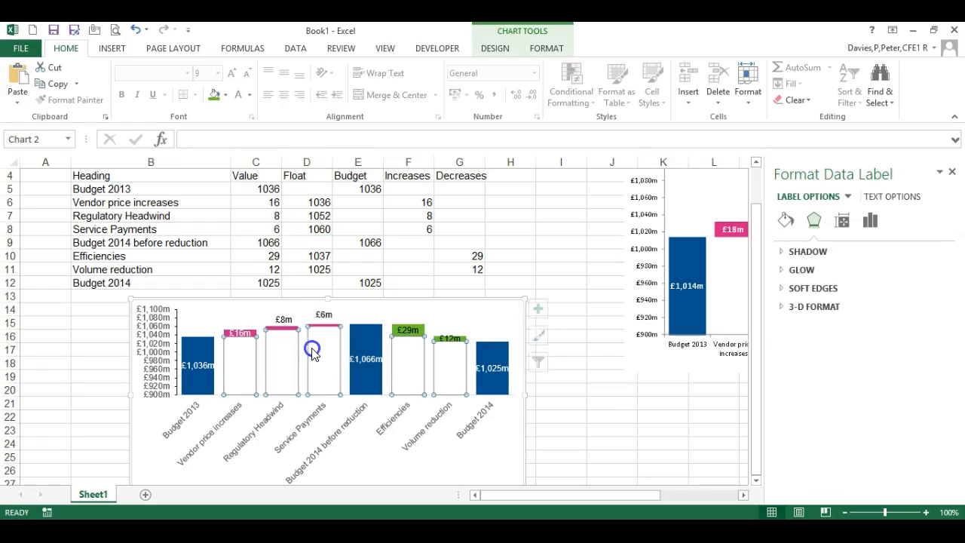
pyautogui.click(578, 414)
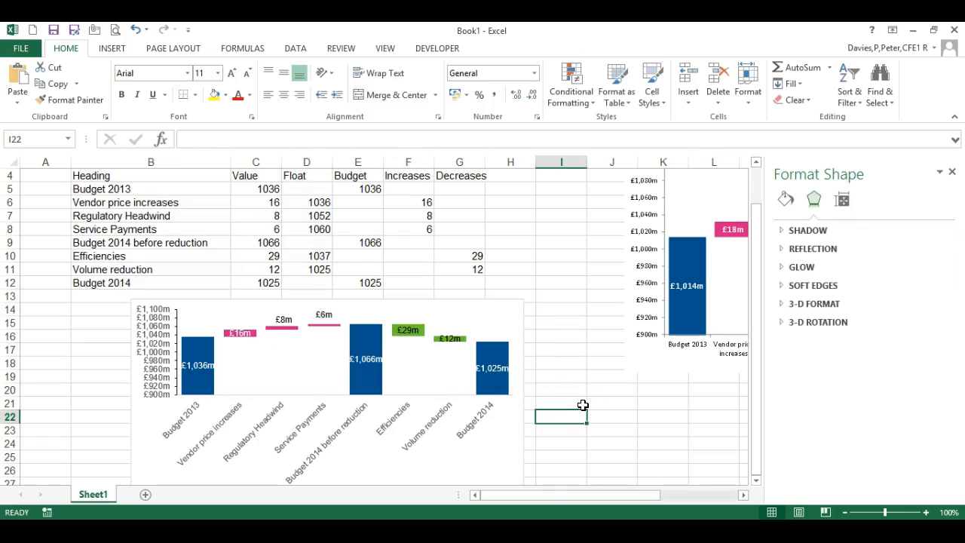